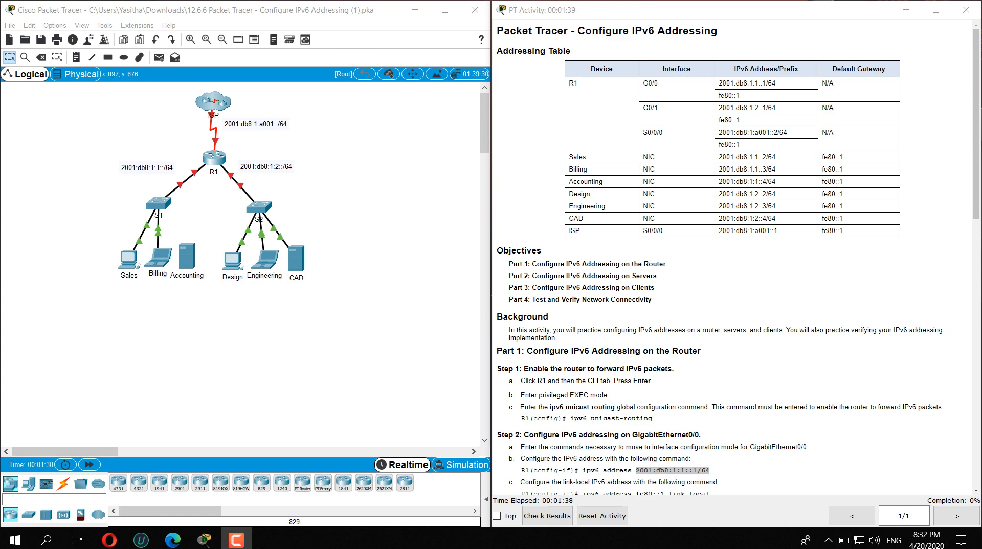
Open router R1's command line and enter privileged EXEC mode with the enable command
{"action": "scroll", "coordinate": [738, 257], "scroll_direction": "down", "scroll_amount": 2}
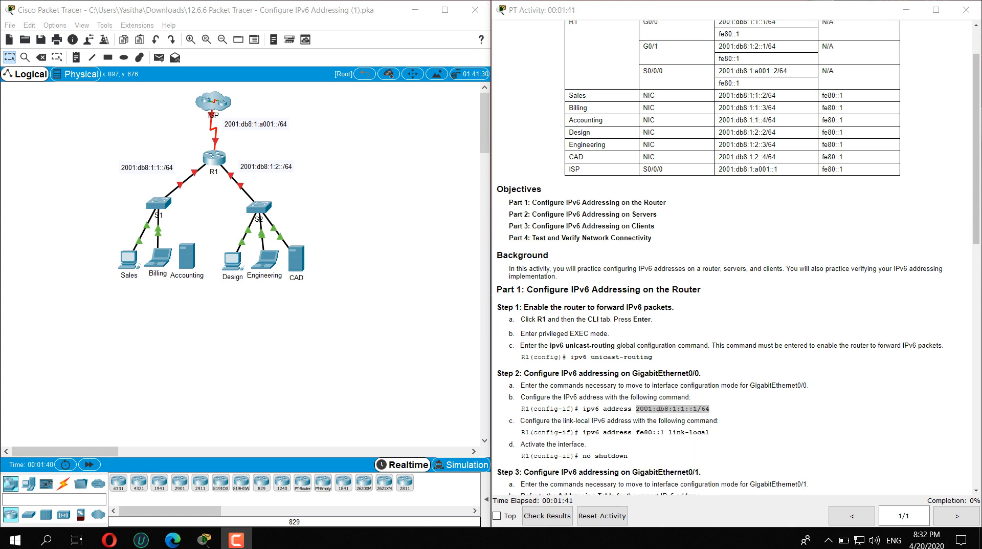
{"action": "scroll", "coordinate": [738, 257], "scroll_direction": "up", "scroll_amount": 2}
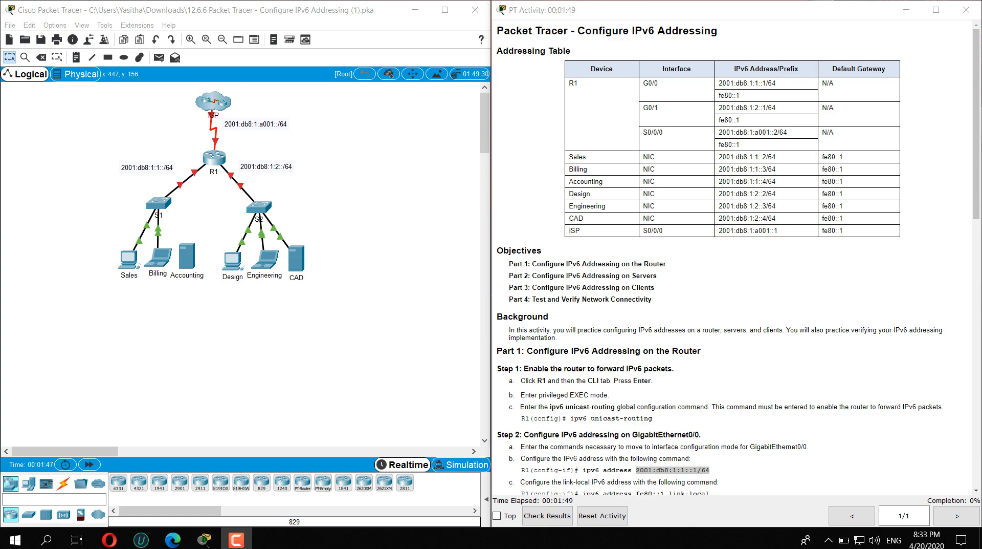
{"action": "left_click", "coordinate": [210, 161]}
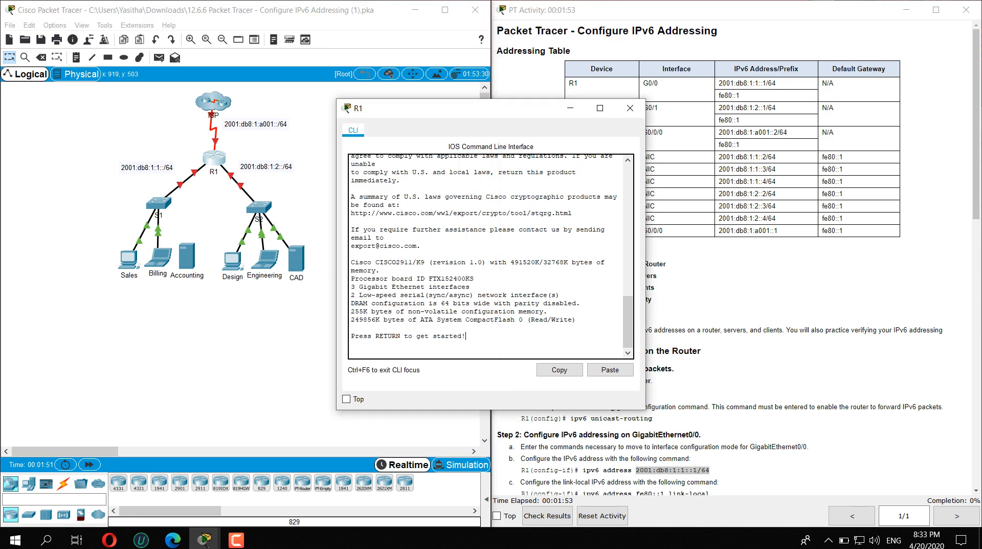
{"action": "key", "text": "Return"}
{"action": "key", "text": "Return"}
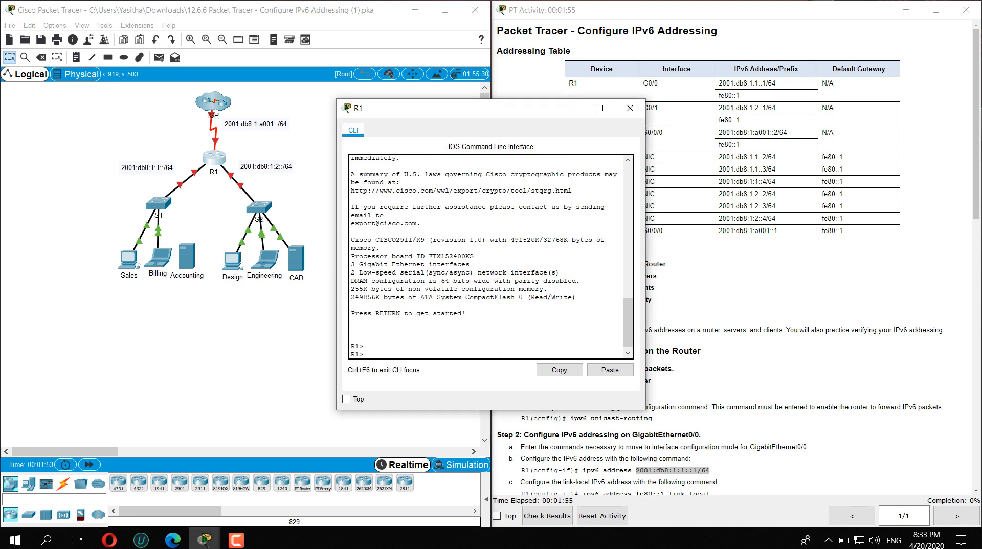
{"action": "type", "text": "en"}
{"action": "key", "text": "Tab"}
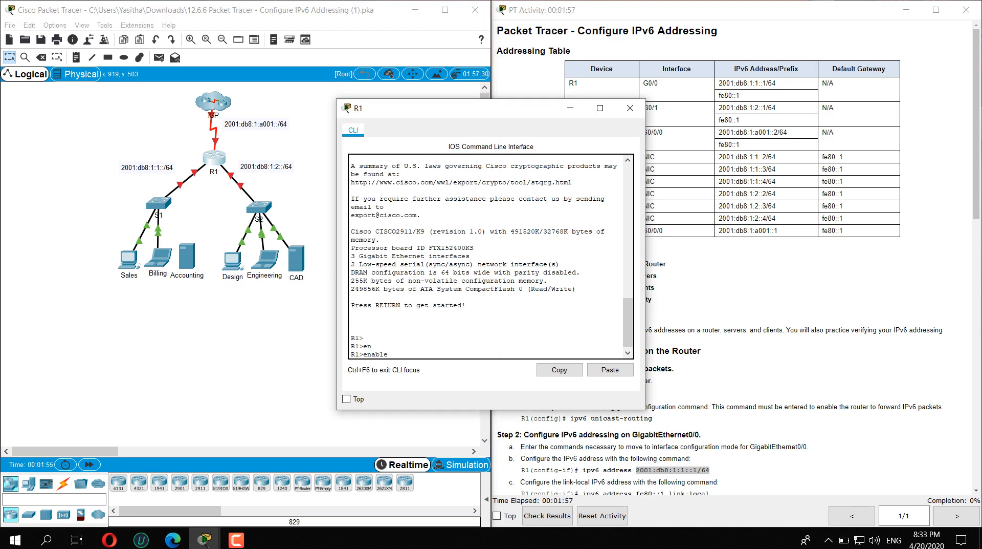
{"action": "key", "text": "Return"}
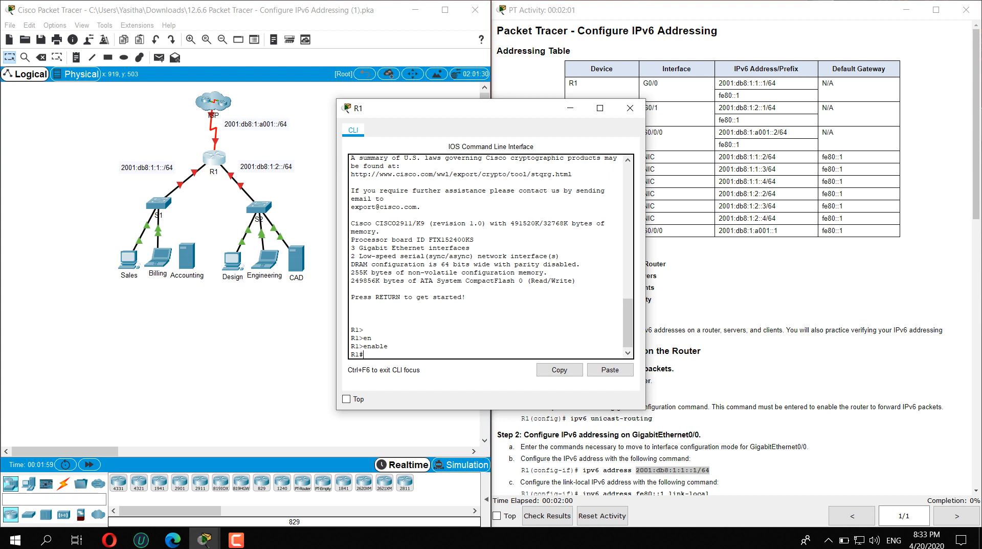
Enter global configuration mode from the terminal on R1 and turn on IPv6 forwarding with ipv6 unicast-routing
{"action": "type", "text": "config"}
{"action": "key", "text": "Tab"}
{"action": "key", "text": "Return"}
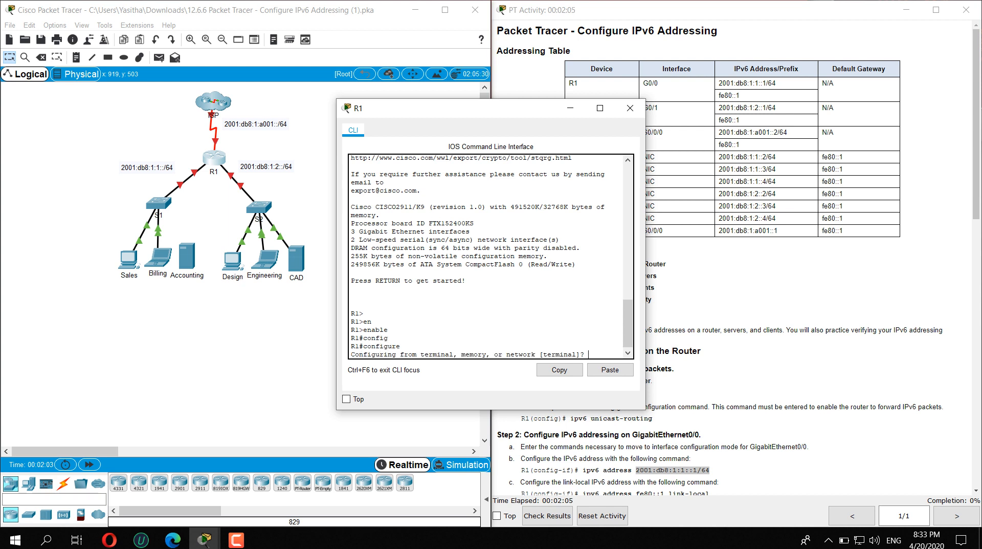
{"action": "key", "text": "Return"}
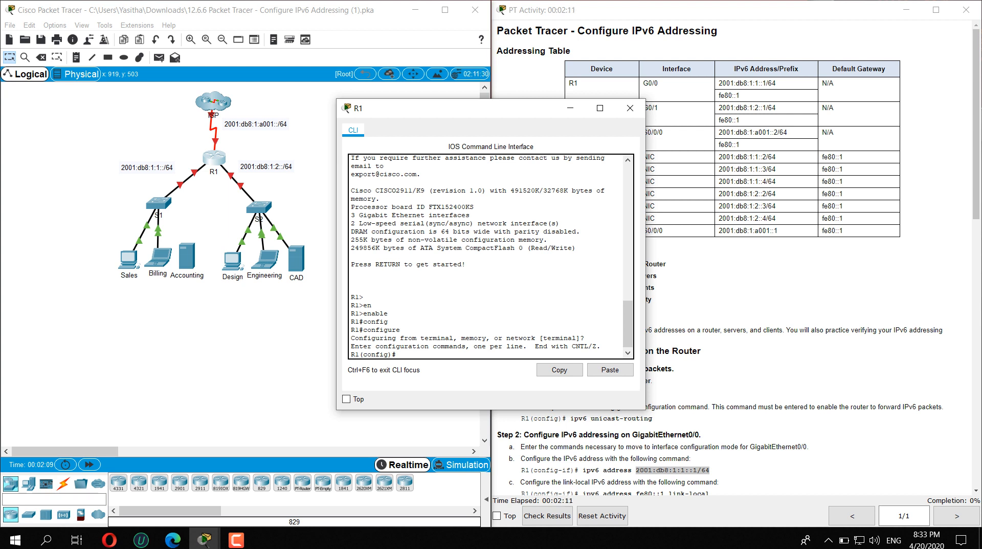
{"action": "type", "text": "ipv6 uni"}
{"action": "key", "text": "Tab"}
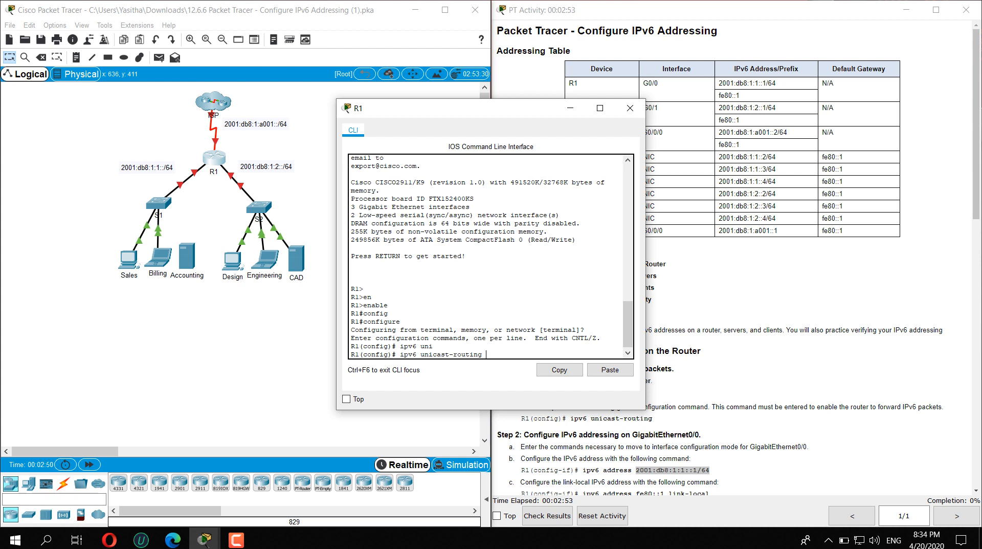
{"action": "key", "text": "Return"}
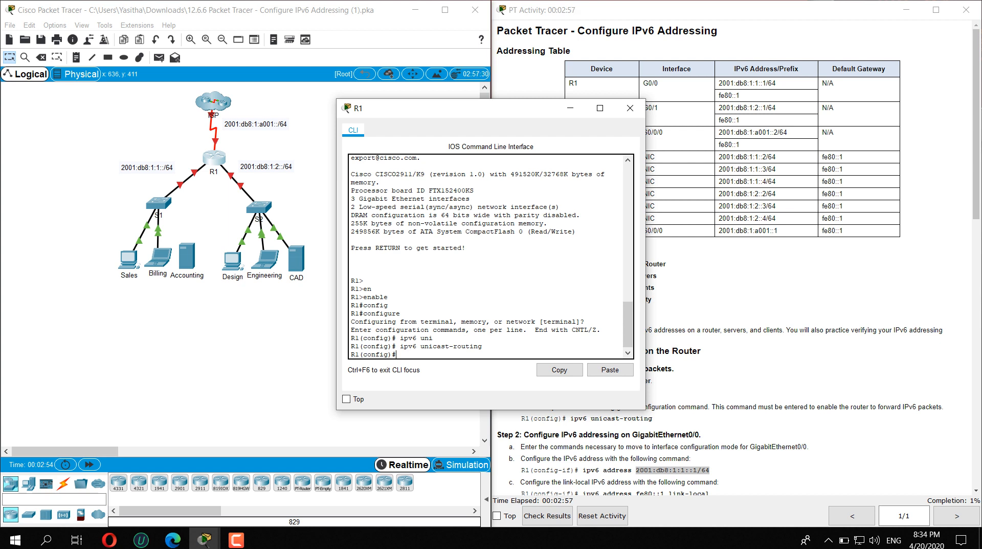
{"action": "type", "text": "inte"}
{"action": "key", "text": "Tab"}
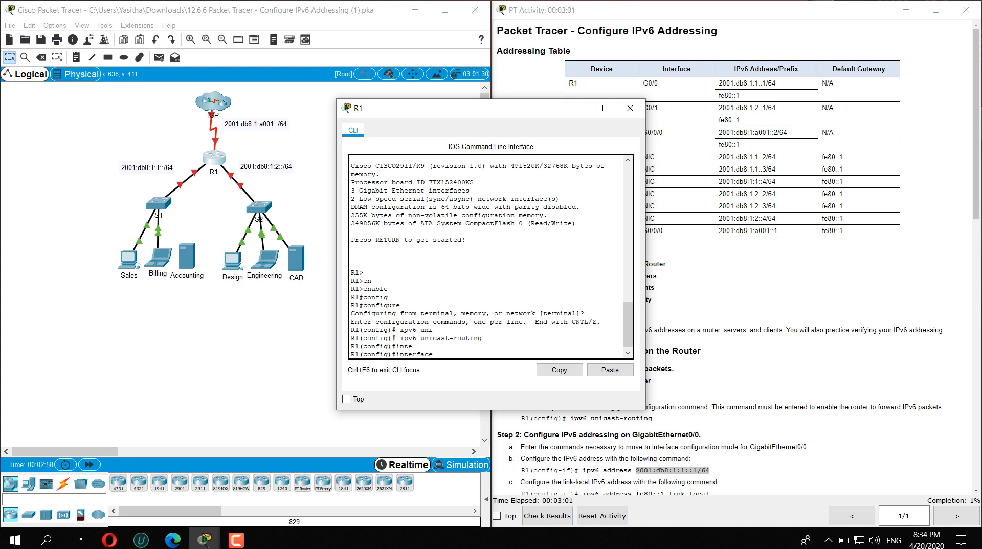
{"action": "type", "text": "gio"}
{"action": "key", "text": "BackSpace"}
{"action": "key", "text": "BackSpace"}
{"action": "key", "text": "Tab"}
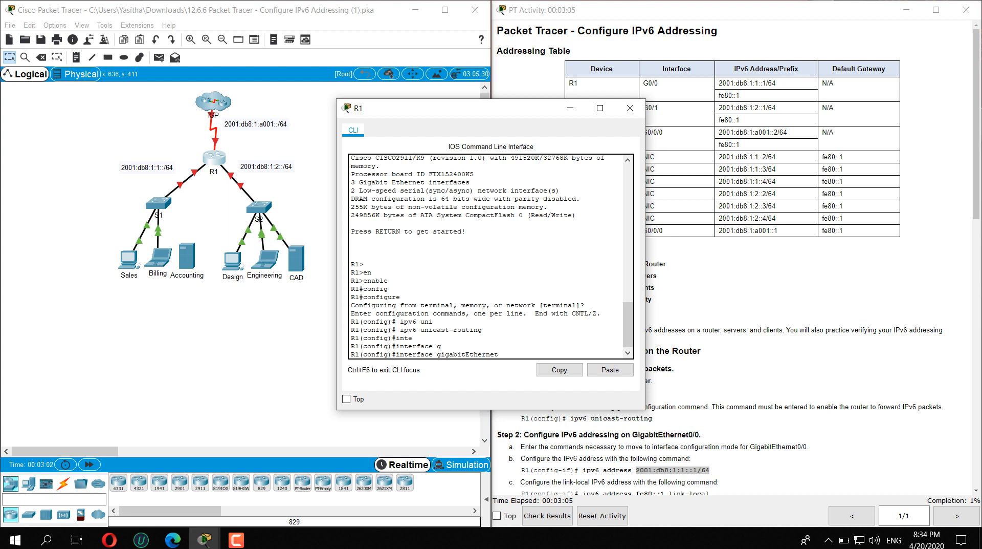
{"action": "type", "text": "0/0"}
{"action": "key", "text": "Return"}
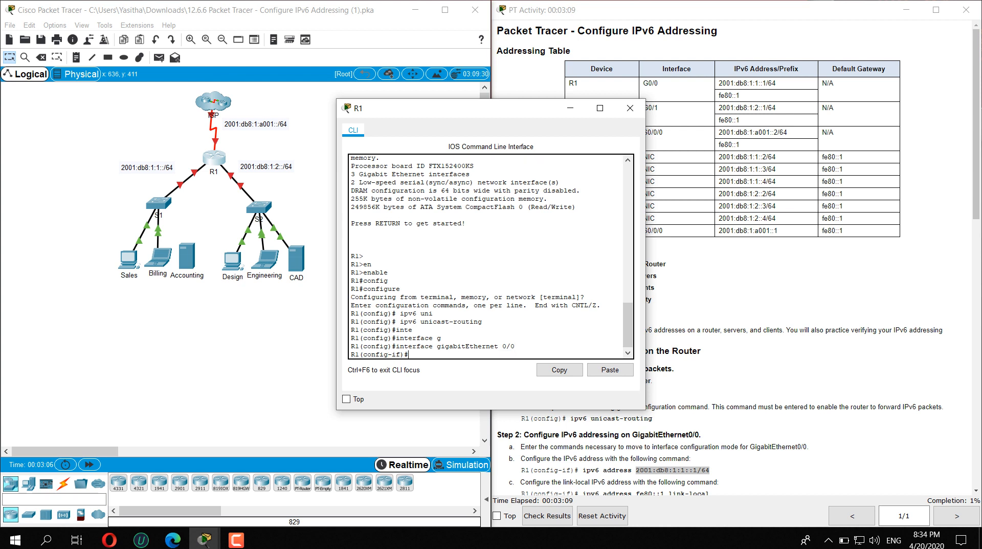
{"action": "type", "text": "ipv6 add"}
{"action": "key", "text": "Tab"}
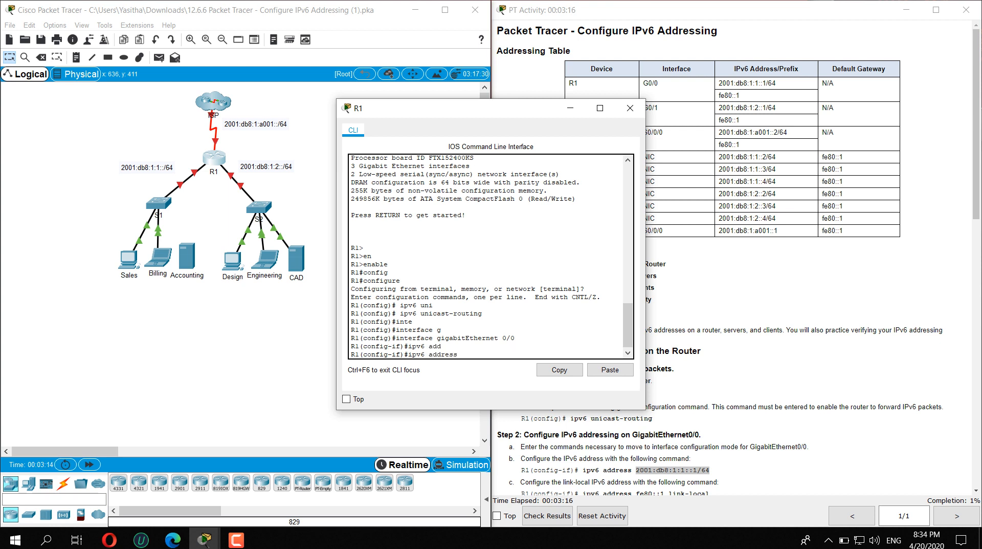
{"action": "key", "text": "ctrl+c"}
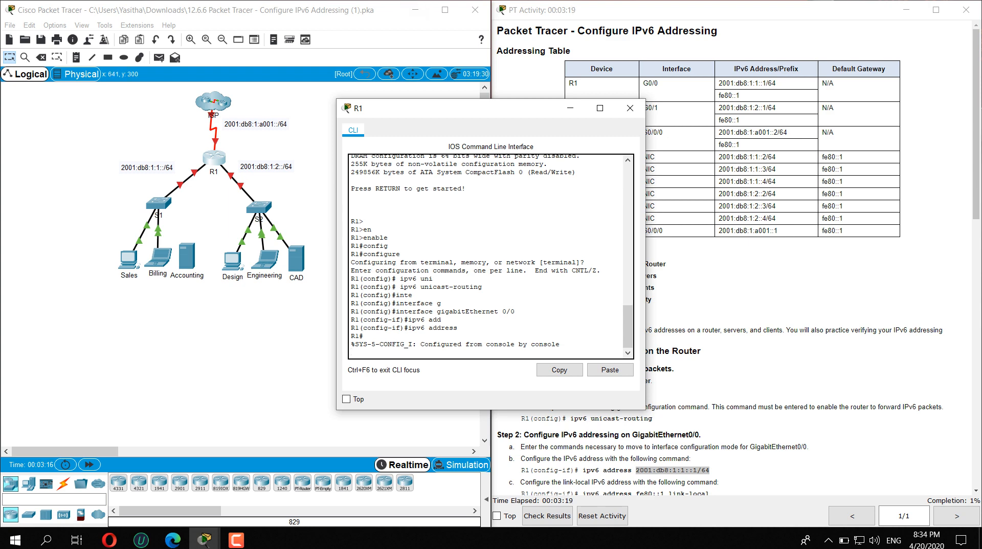
Copy the IPv6 address 2001:db8:1:1::1/64 from the Step 2 instructions and return to R1's command prompt
{"action": "left_click", "coordinate": [673, 470]}
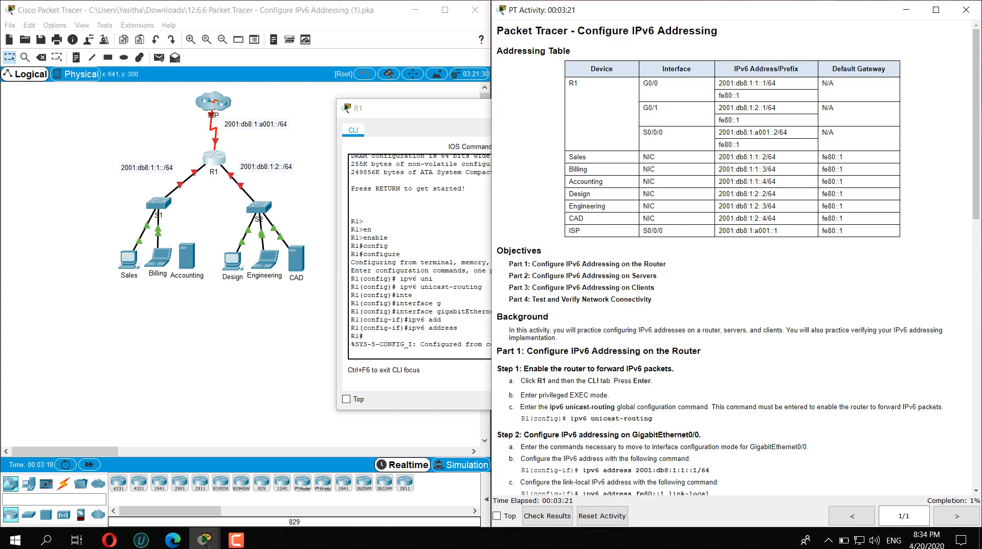
{"action": "left_click_drag", "start_coordinate": [636, 469], "coordinate": [710, 470]}
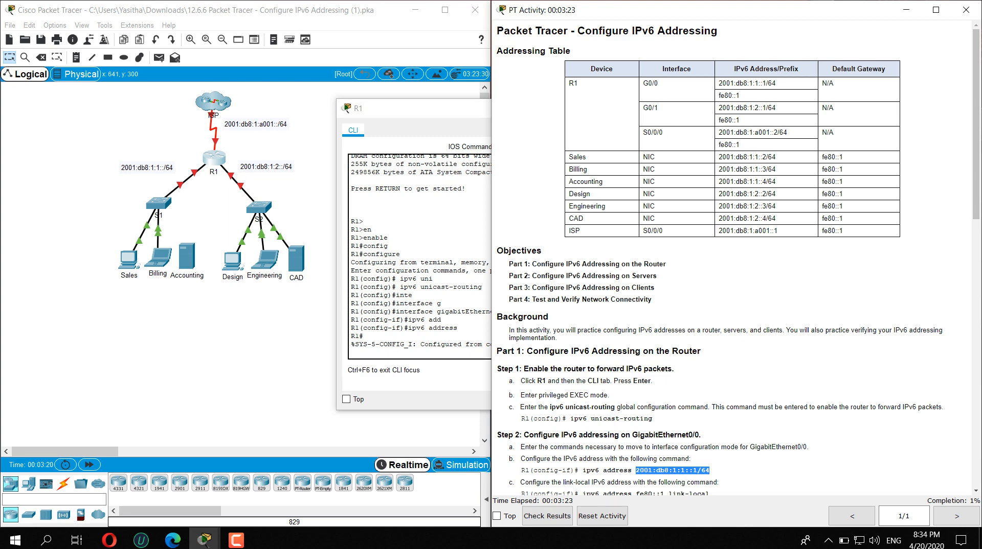
{"action": "left_click", "coordinate": [364, 336]}
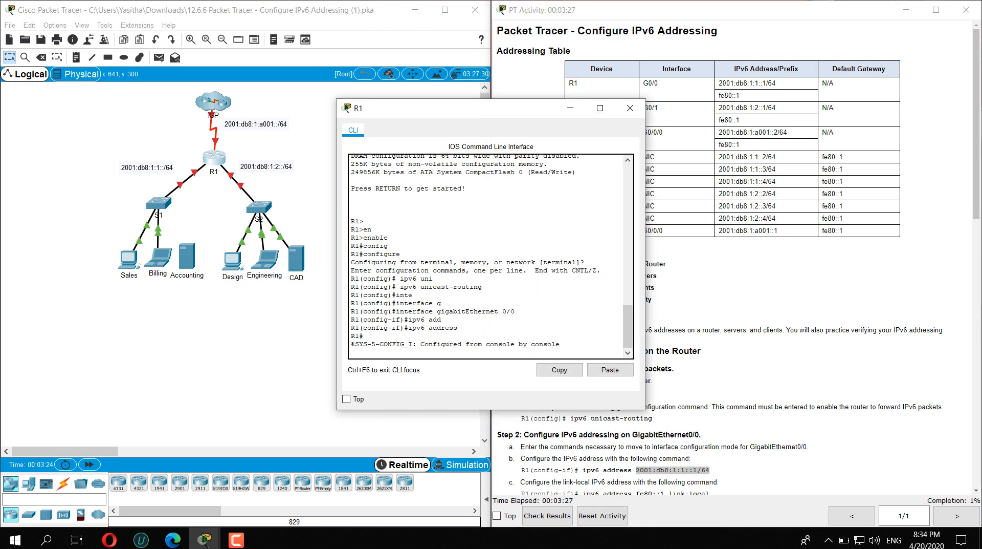
{"action": "key", "text": "Return"}
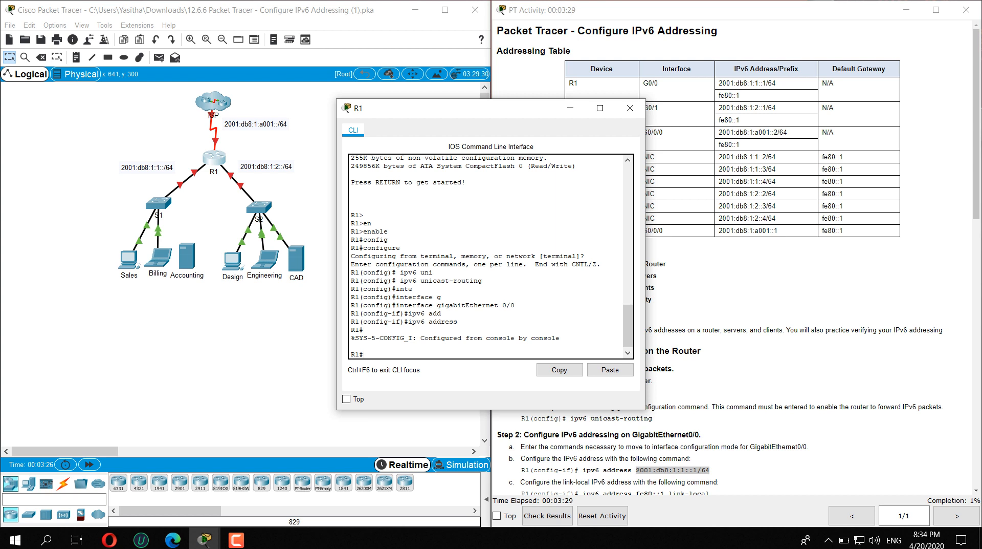
{"action": "type", "text": "interfac"}
{"action": "key", "text": "Tab"}
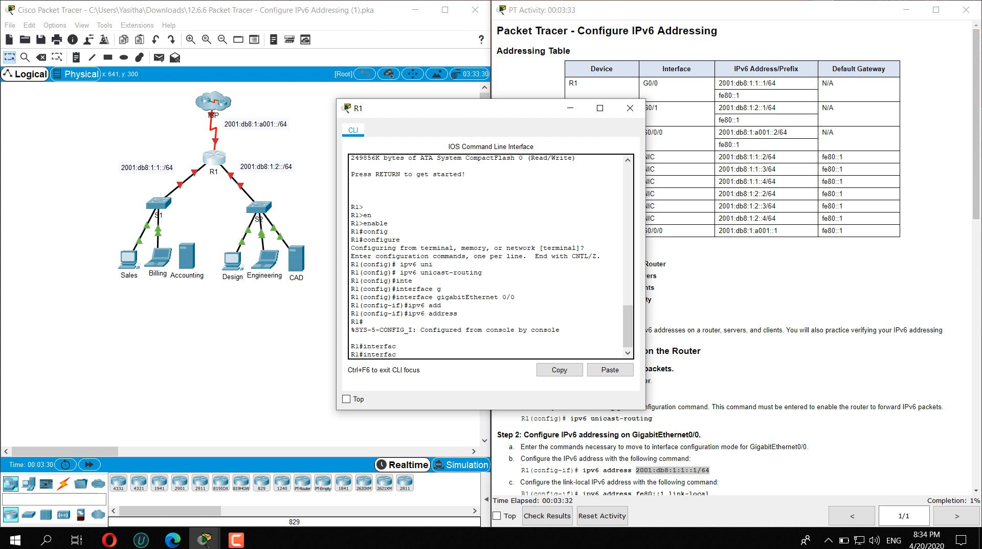
{"action": "key", "text": "BackSpace"}
{"action": "key", "text": "BackSpace"}
{"action": "key", "text": "BackSpace"}
{"action": "key", "text": "BackSpace"}
{"action": "key", "text": "BackSpace"}
{"action": "key", "text": "BackSpace"}
{"action": "key", "text": "BackSpace"}
{"action": "key", "text": "BackSpace"}
Enter global configuration mode on R1 with configure terminal
{"action": "type", "text": "config"}
{"action": "key", "text": "Tab"}
{"action": "type", "text": "t"}
{"action": "key", "text": "Tab"}
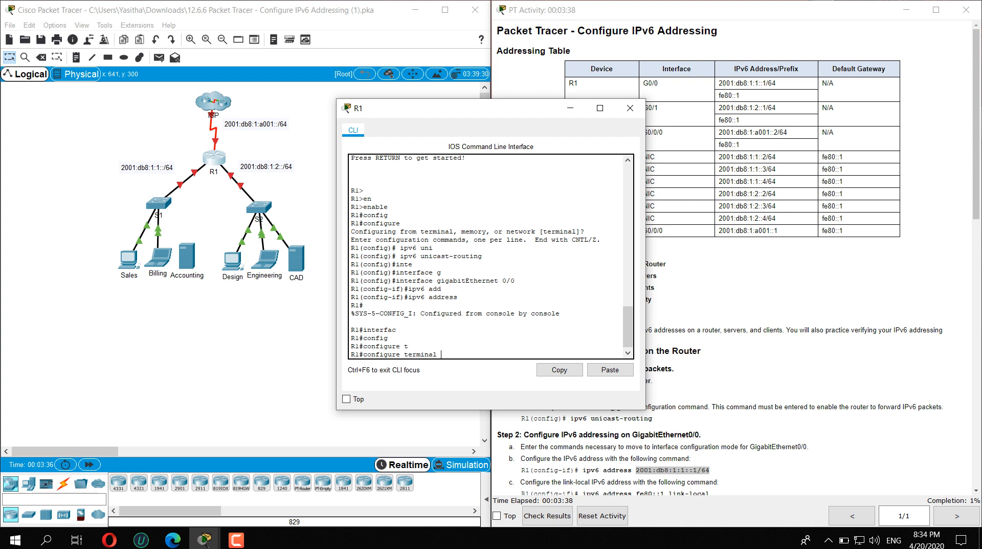
{"action": "key", "text": "Return"}
Enter interface configuration mode for GigabitEthernet 0/0 on R1
{"action": "type", "text": "in"}
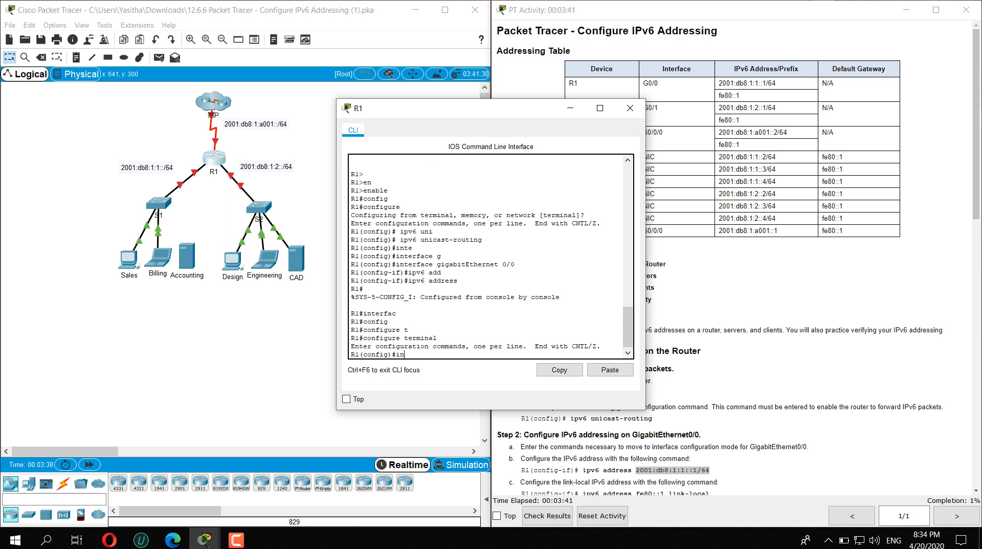
{"action": "type", "text": "terfa"}
{"action": "key", "text": "Tab"}
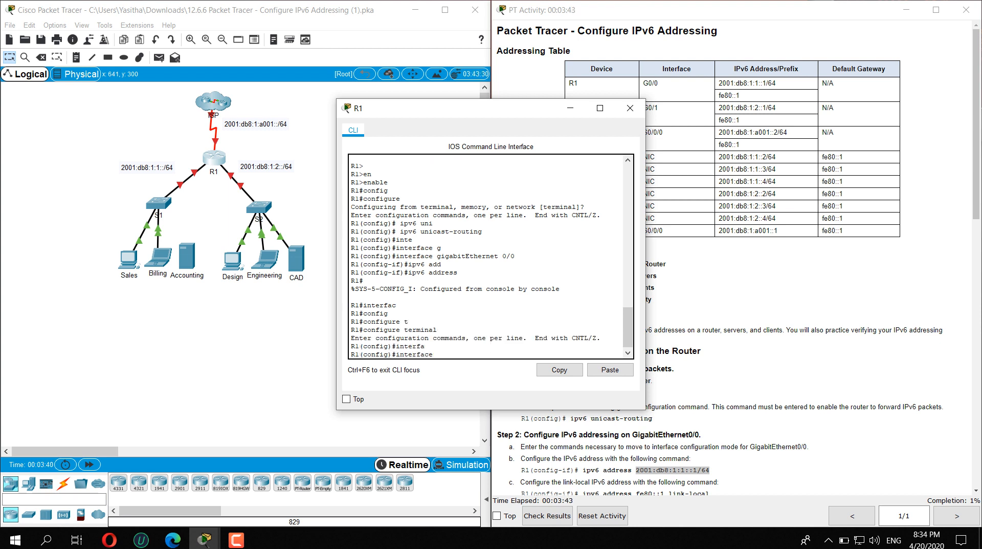
{"action": "type", "text": "gig"}
{"action": "key", "text": "Tab"}
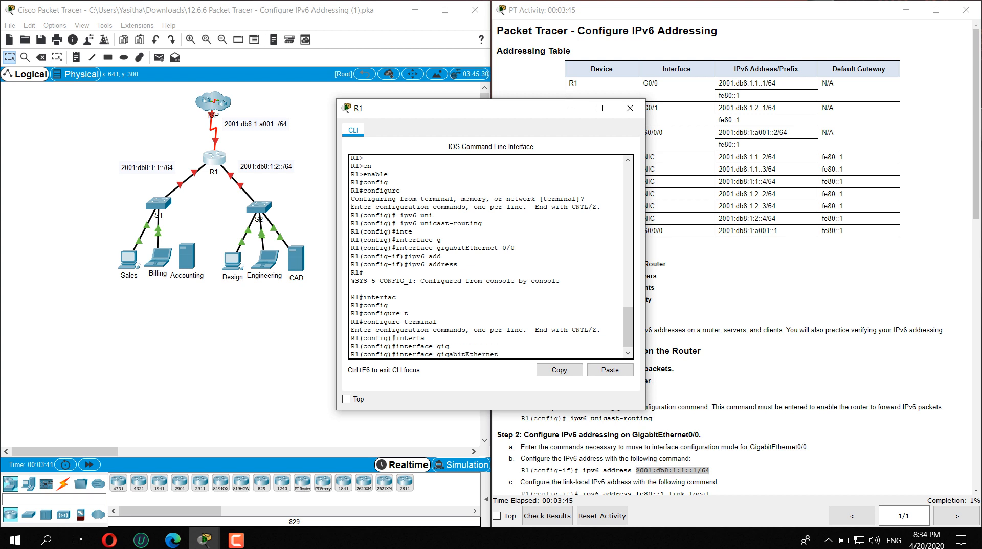
{"action": "type", "text": "0/0"}
{"action": "key", "text": "Return"}
Assign the copied IPv6 address 2001:db8:1:1::1/64 to GigabitEthernet 0/0 with the ipv6 address command
{"action": "type", "text": "ip"}
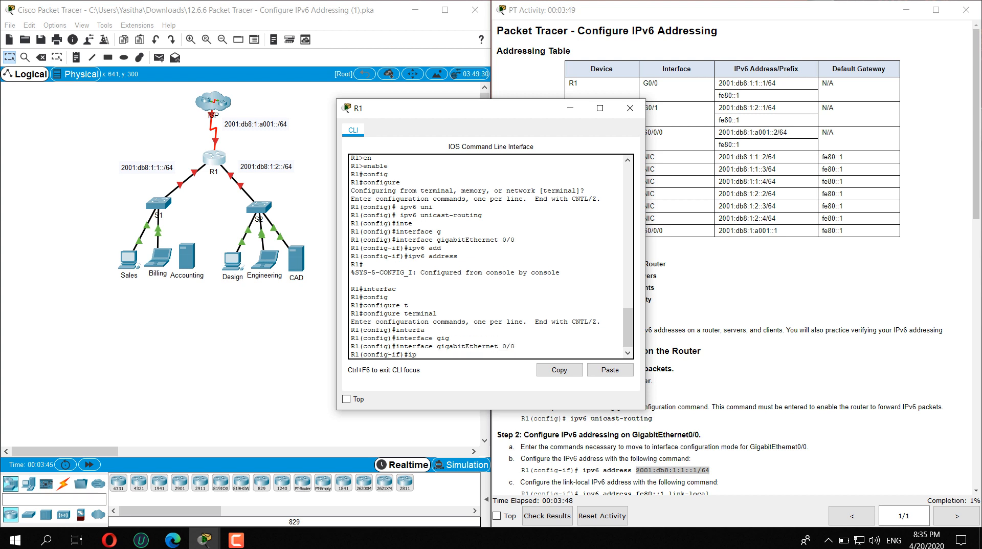
{"action": "type", "text": "v6 add"}
{"action": "key", "text": "Tab"}
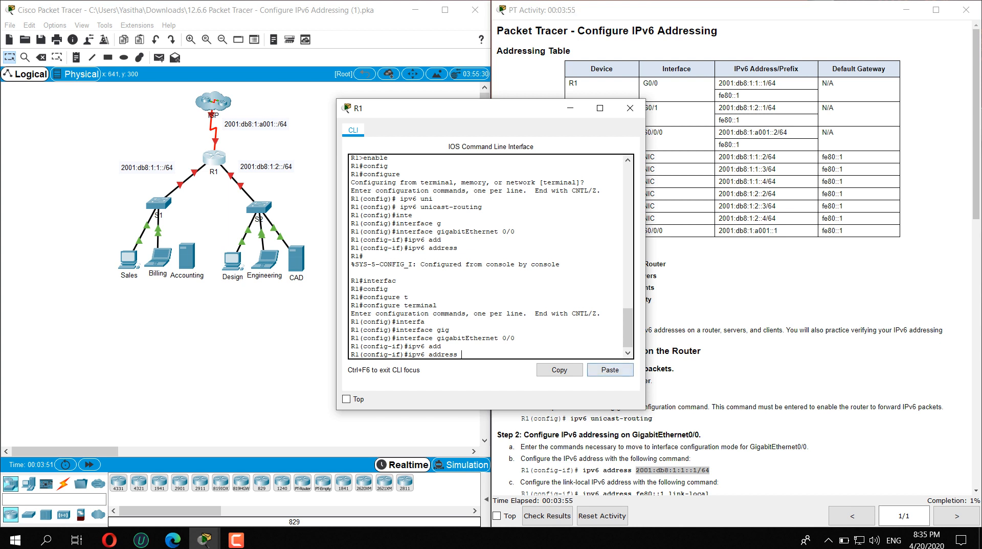
{"action": "left_click", "coordinate": [610, 370]}
{"action": "key", "text": "Return"}
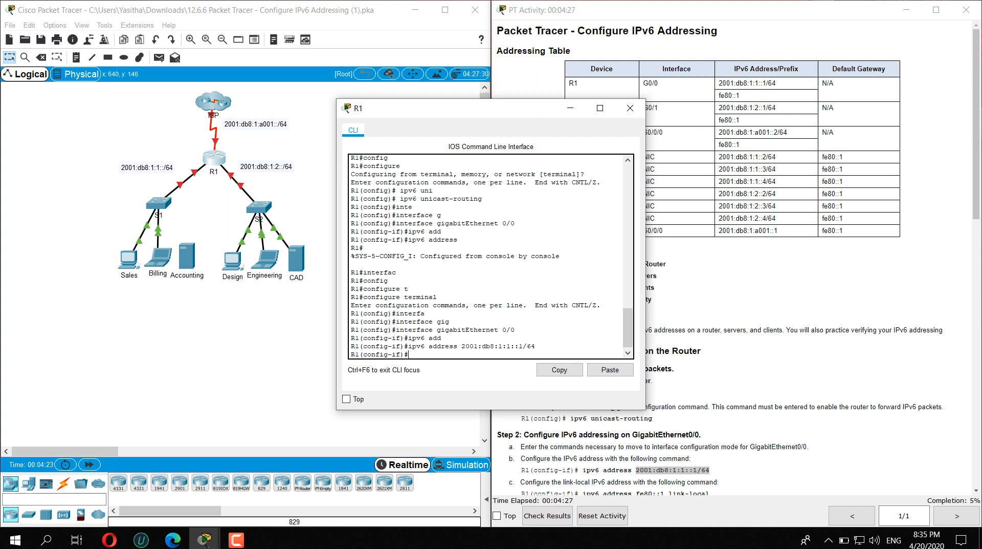
Try to assign fe80::1 to GigabitEthernet 0/0 with ipv6 address, without the link-local keyword
{"action": "type", "text": "ipv6 add"}
{"action": "key", "text": "Tab"}
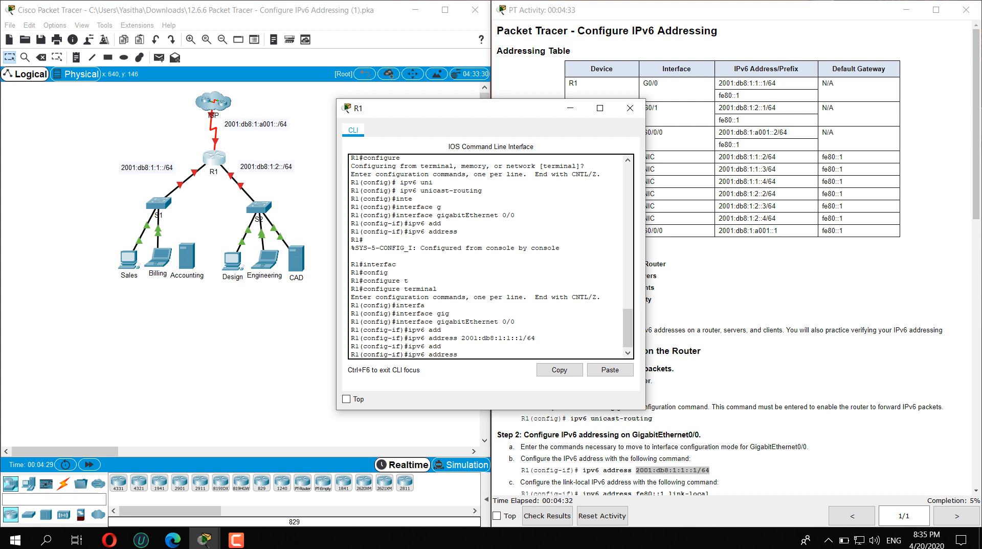
{"action": "type", "text": "fe80::1"}
{"action": "key", "text": "Return"}
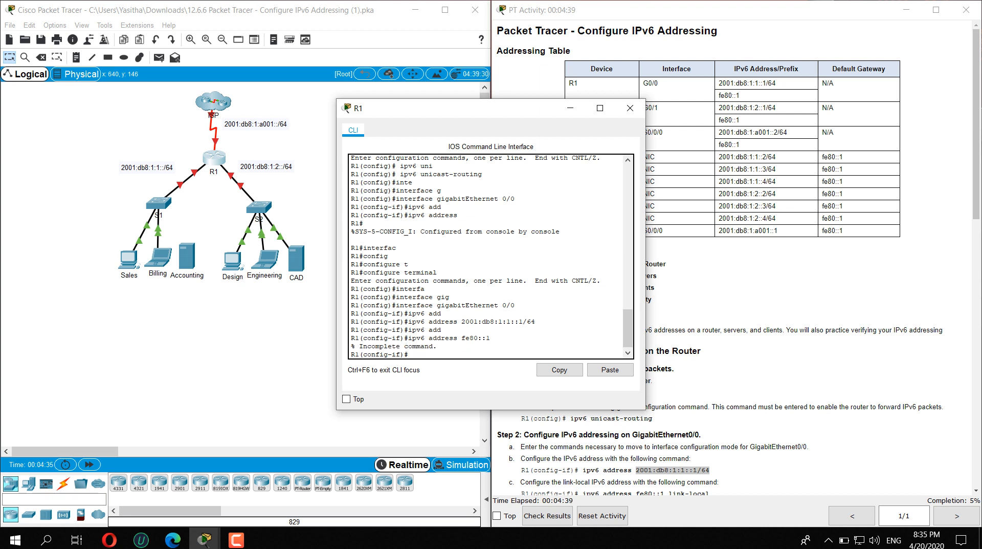
Set the link-local address of GigabitEthernet 0/0 with ipv6 address fe80::1 link-local
{"action": "type", "text": "ipv6 add"}
{"action": "key", "text": "Tab"}
{"action": "type", "text": "fe"}
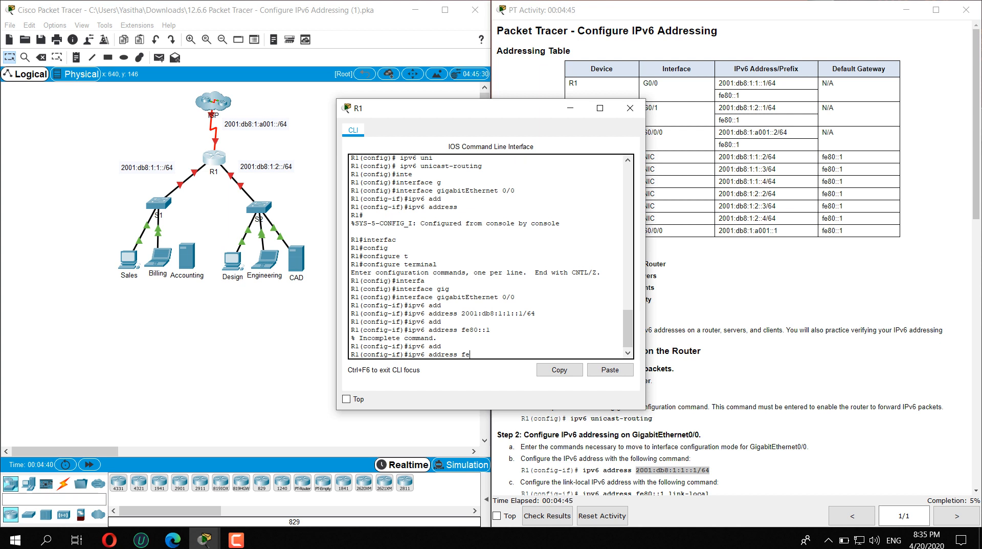
{"action": "type", "text": "80::1 link"}
{"action": "key", "text": "Tab"}
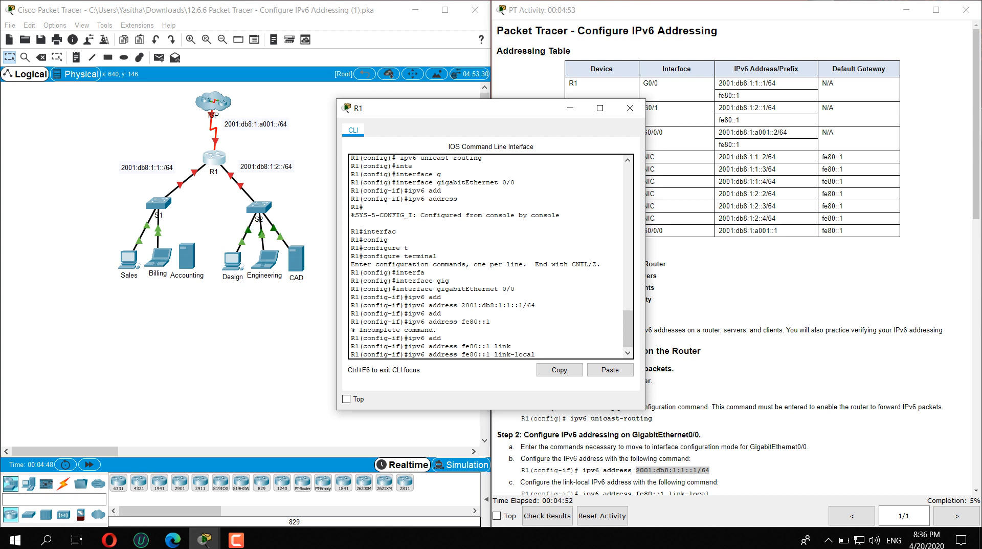
{"action": "key", "text": "Return"}
Activate the GigabitEthernet 0/0 interface with no shutdown
{"action": "type", "text": "no "}
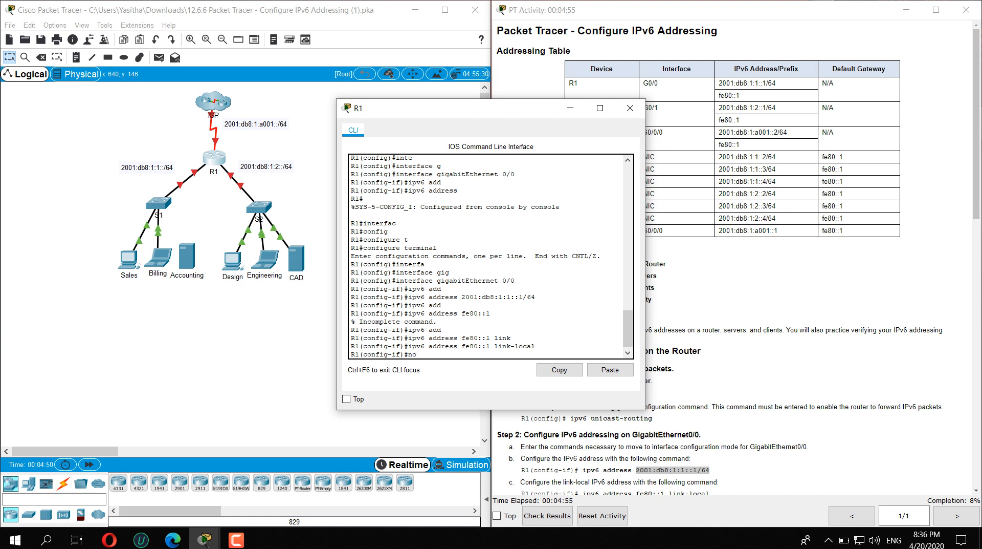
{"action": "type", "text": "shuit"}
{"action": "key", "text": "BackSpace"}
{"action": "key", "text": "BackSpace"}
{"action": "type", "text": "t"}
{"action": "key", "text": "Tab"}
{"action": "key", "text": "Return"}
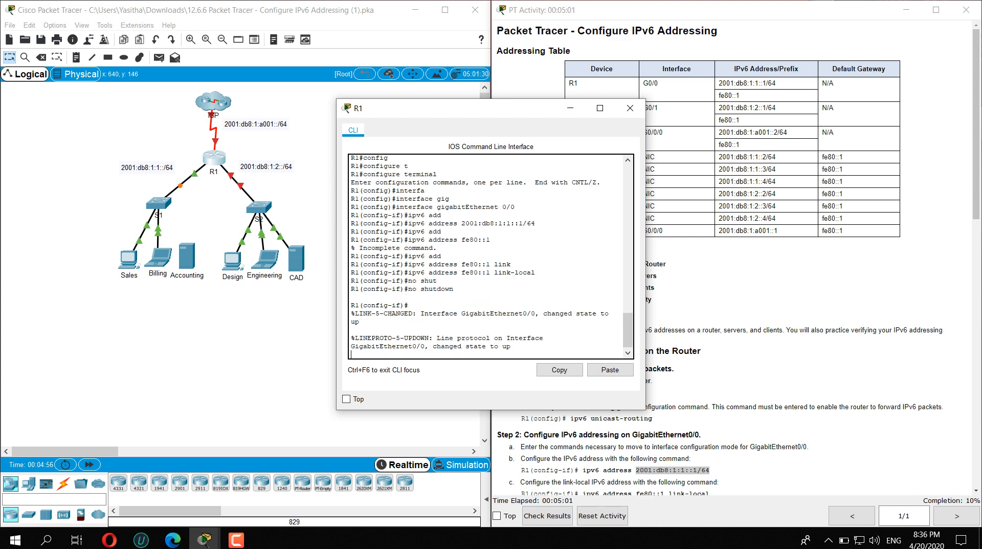
{"action": "key", "text": "Return"}
{"action": "key", "text": "Return"}
{"action": "key", "text": "Return"}
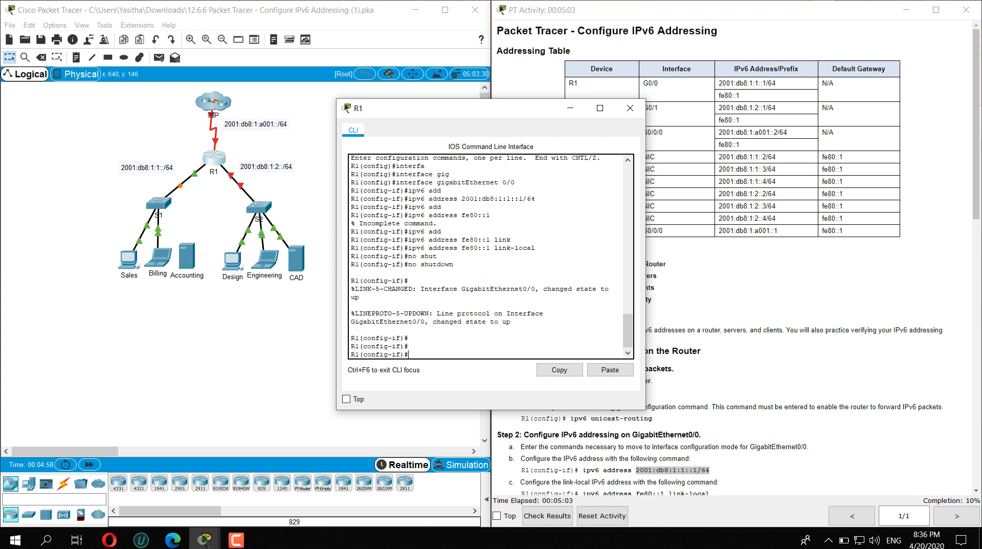
Leave interface configuration with the end command and return to R1's privileged EXEC prompt
{"action": "type", "text": "end"}
{"action": "key", "text": "Return"}
{"action": "key", "text": "Return"}
{"action": "key", "text": "Return"}
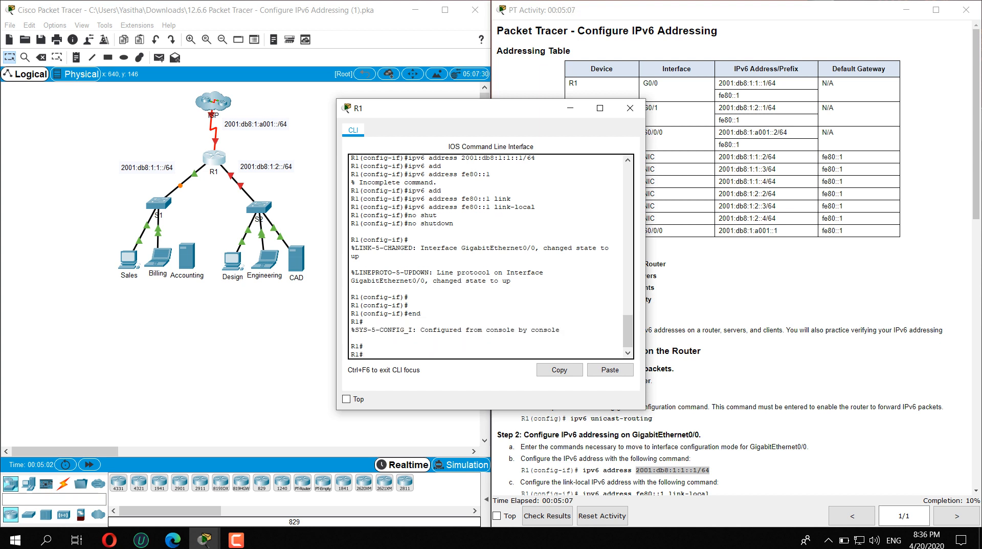
Enter global configuration mode on R1 and open interface configuration for GigabitEthernet 0/1
{"action": "type", "text": "config t"}
{"action": "key", "text": "Return"}
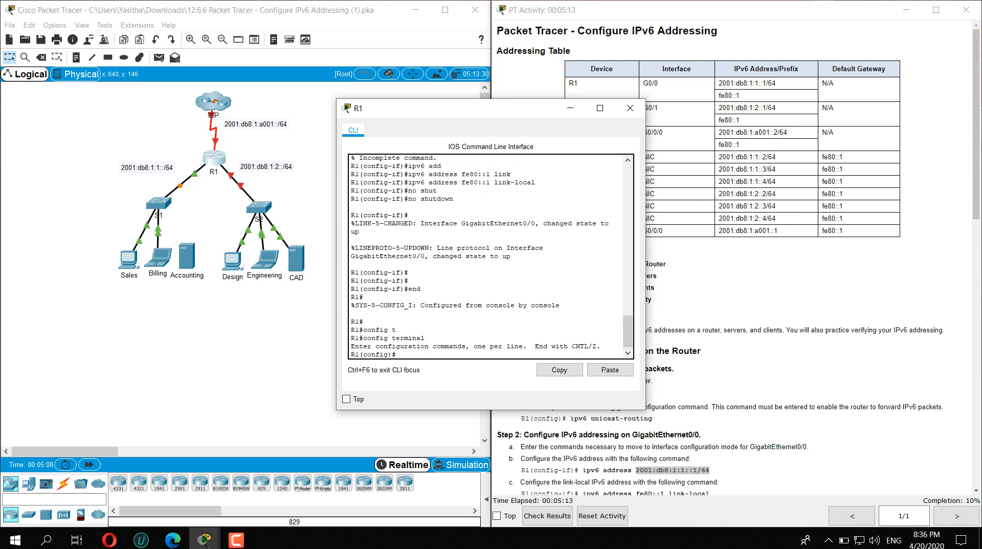
{"action": "type", "text": "interface gi"}
{"action": "key", "text": "Tab"}
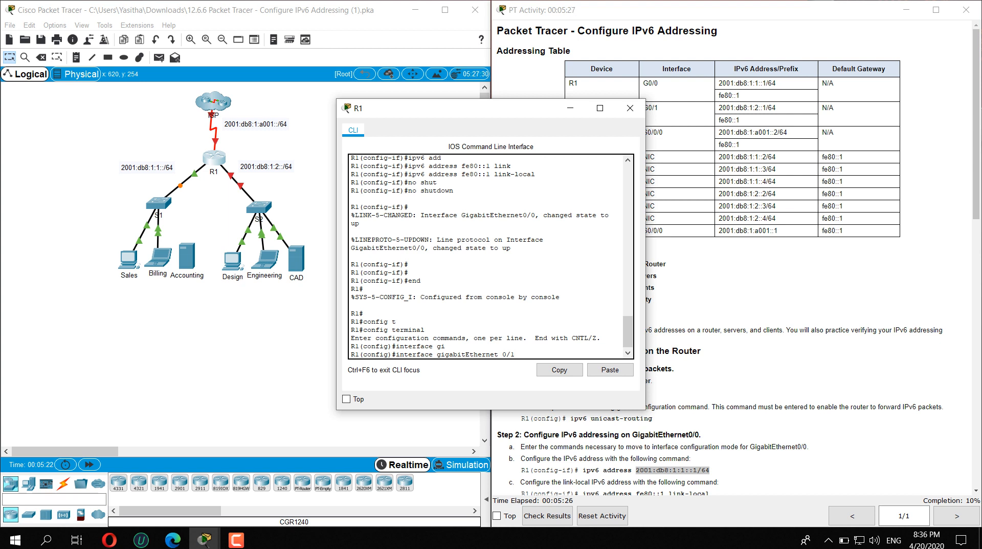
{"action": "type", "text": "0/1"}
{"action": "key", "text": "Return"}
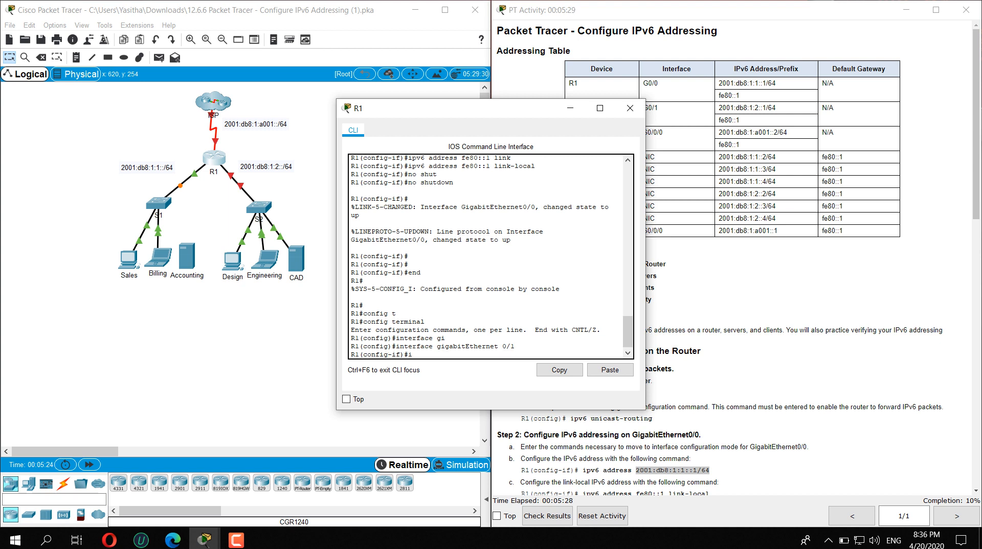
Assign the IPv6 address 2001:db8:1:2::1/64 to GigabitEthernet 0/1
{"action": "type", "text": "ipv6 addr"}
{"action": "key", "text": "Tab"}
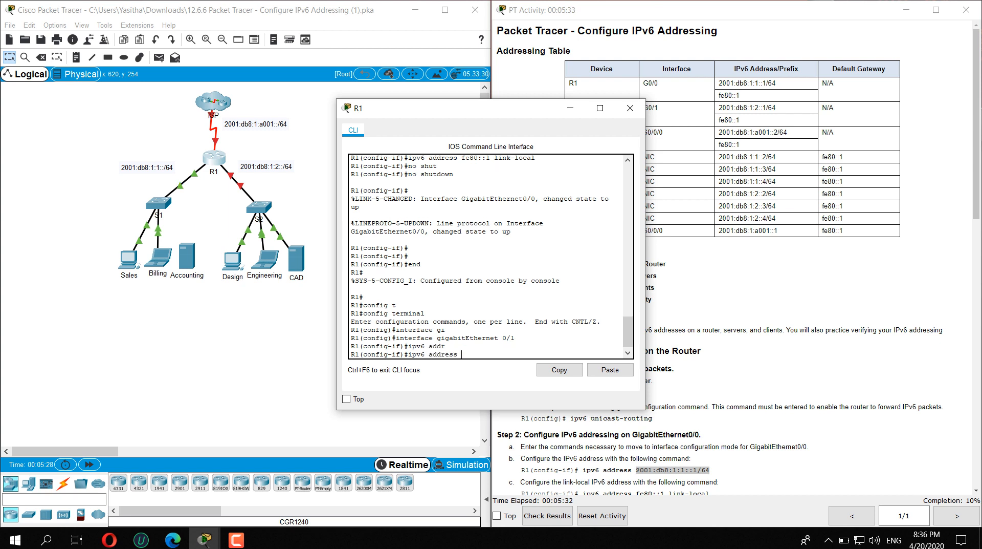
{"action": "type", "text": "2001:db8:1:2::1/64"}
{"action": "key", "text": "Return"}
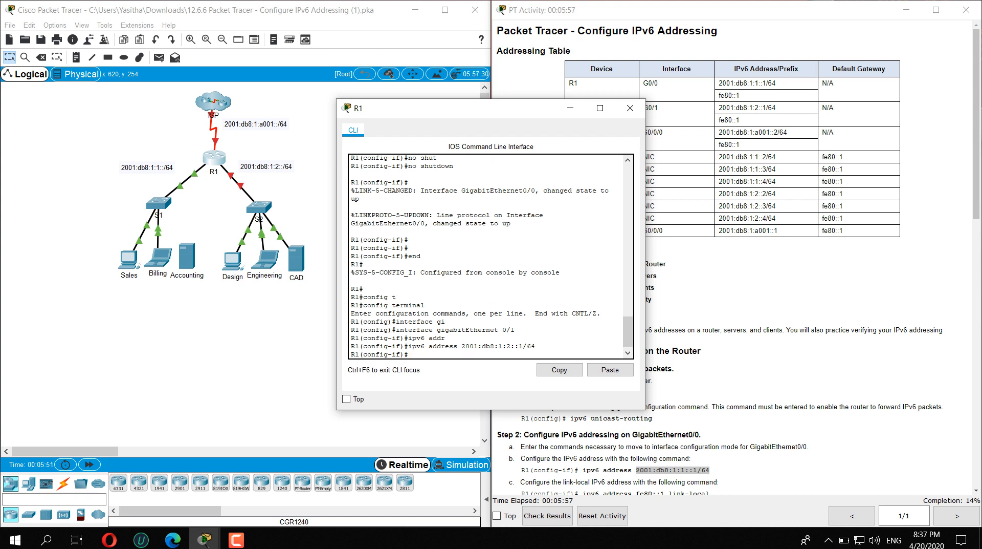
Set the link-local address of GigabitEthernet 0/1 with ipv6 address fe80::1 link-local
{"action": "type", "text": "ipv6 addre"}
{"action": "key", "text": "Tab"}
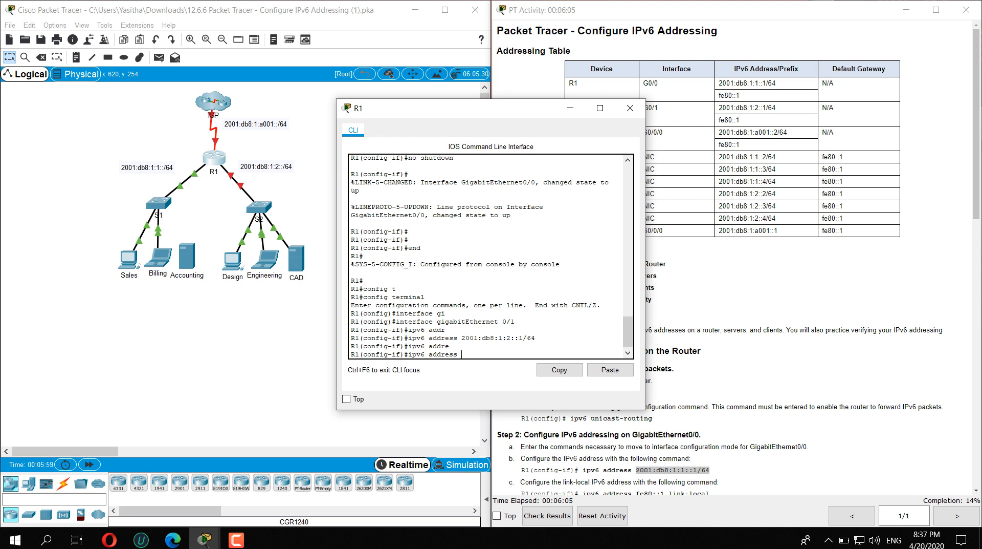
{"action": "type", "text": "fe89"}
{"action": "key", "text": "BackSpace"}
{"action": "type", "text": "0::1 link"}
{"action": "key", "text": "Tab"}
{"action": "key", "text": "Return"}
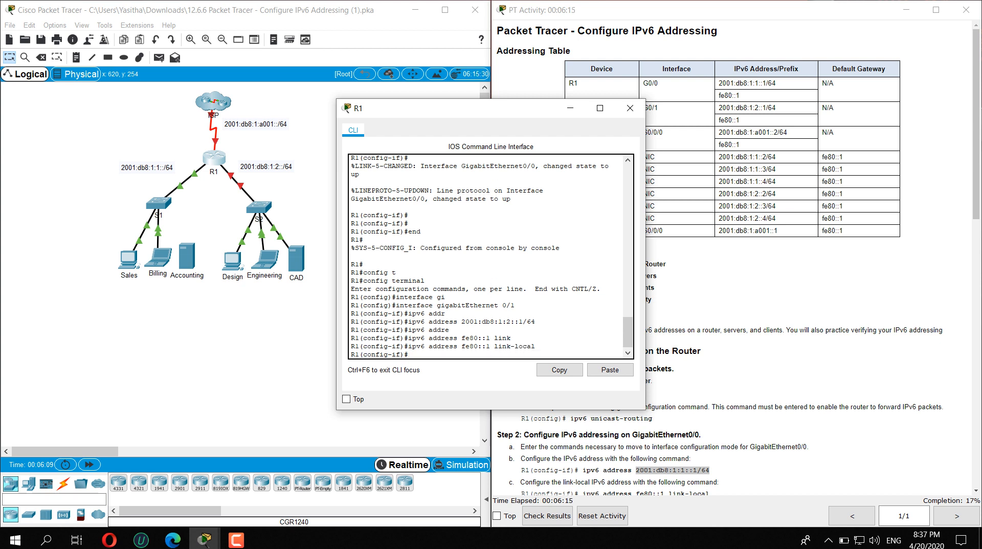
Activate the GigabitEthernet 0/1 interface with no shutdown
{"action": "type", "text": "no sh"}
{"action": "key", "text": "Tab"}
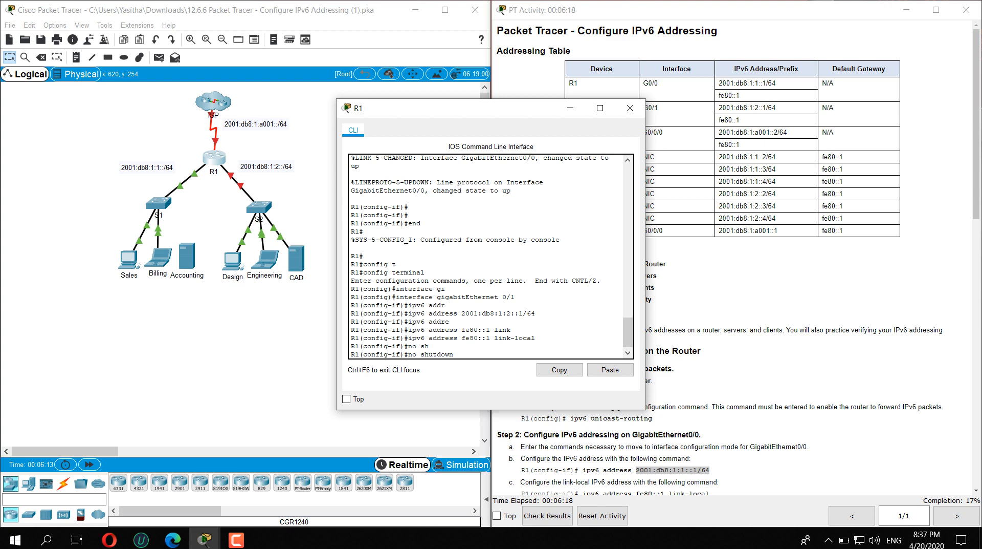
{"action": "key", "text": "Return"}
{"action": "key", "text": "Return"}
{"action": "key", "text": "Return"}
{"action": "key", "text": "Return"}
{"action": "key", "text": "Return"}
{"action": "key", "text": "Return"}
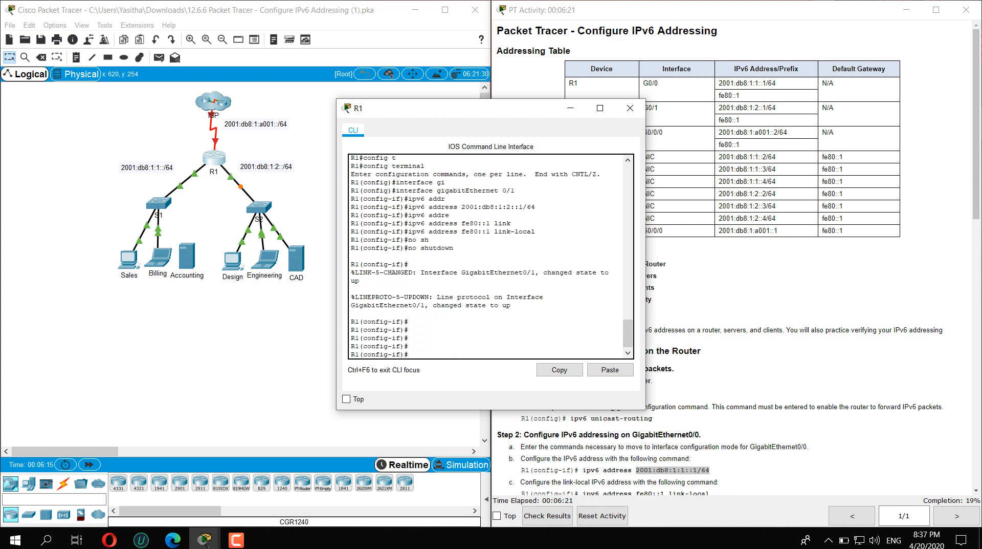
Leave GigabitEthernet 0/1 configuration with the end command and return to R1's privileged EXEC prompt
{"action": "type", "text": "end"}
{"action": "key", "text": "Return"}
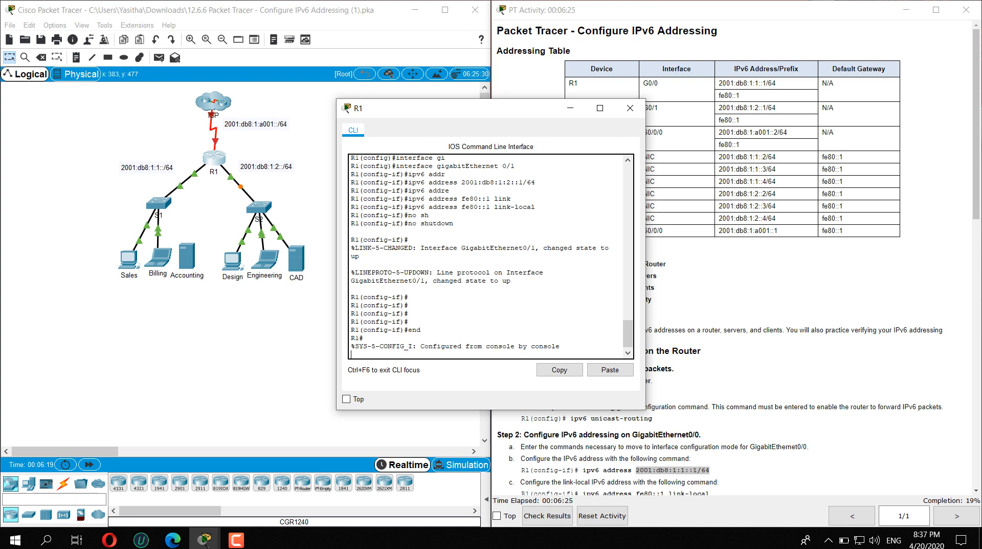
{"action": "key", "text": "Return"}
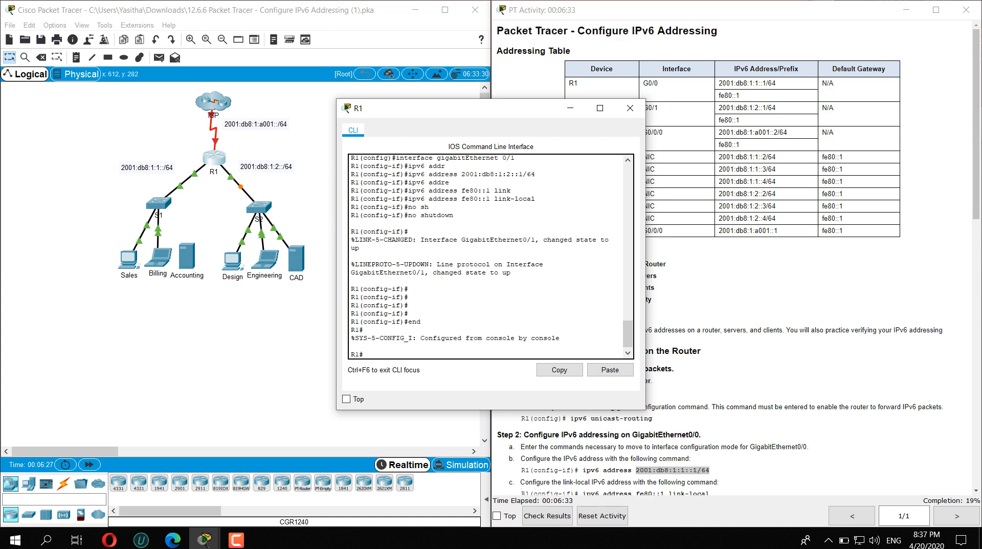
Check R1's S0/0/0 address in the addressing table and enter global configuration mode with configure terminal
{"action": "left_click_drag", "start_coordinate": [788, 132], "coordinate": [718, 132]}
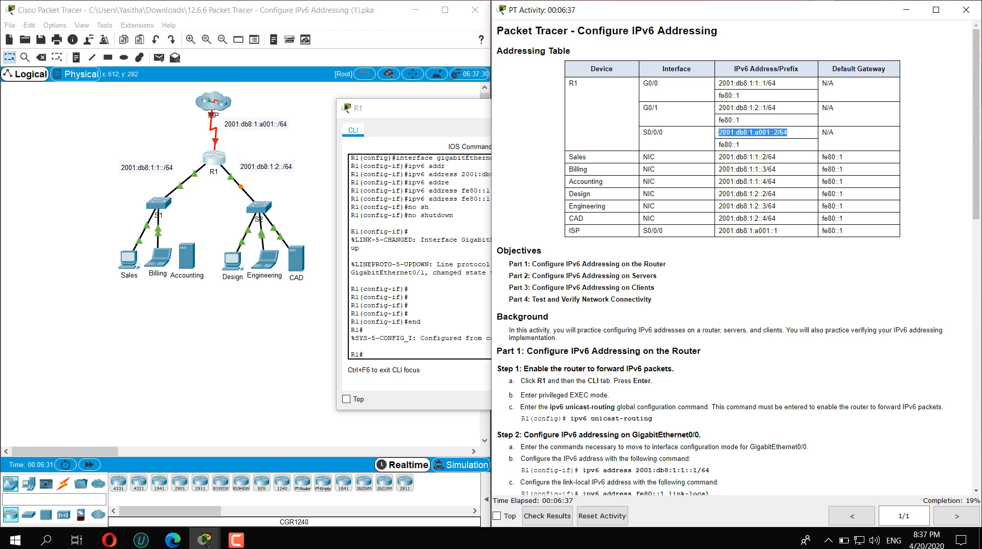
{"action": "left_click", "coordinate": [389, 353]}
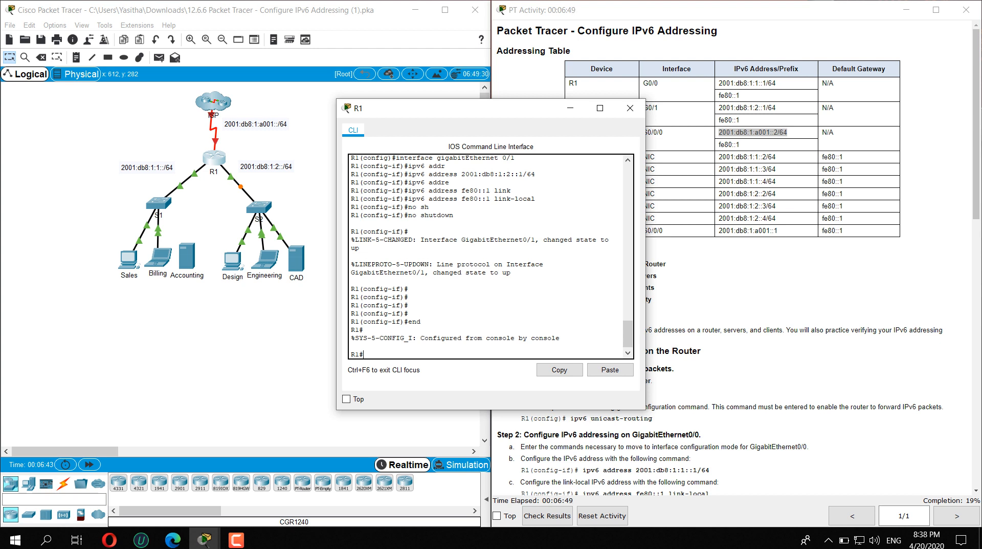
{"action": "type", "text": "config"}
{"action": "key", "text": "Tab"}
{"action": "type", "text": "t"}
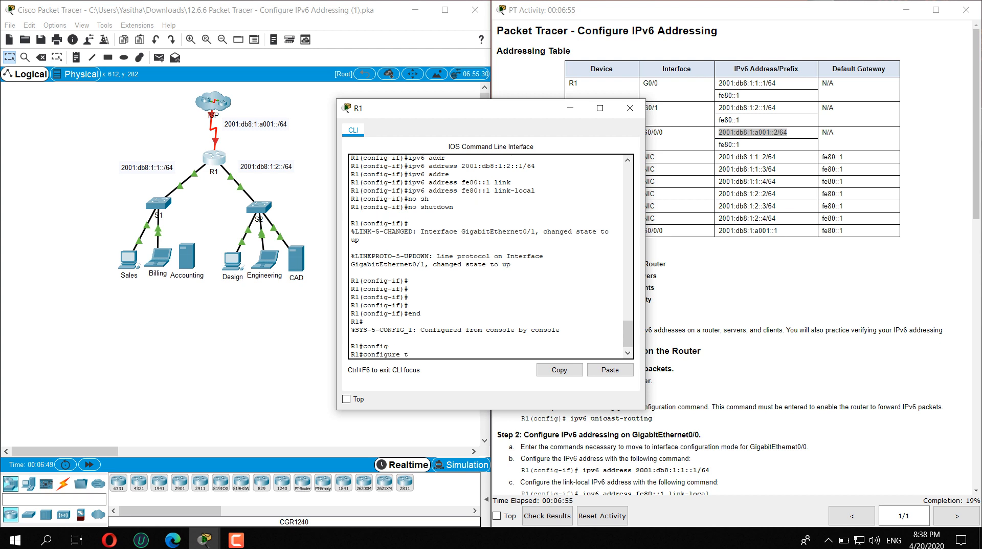
{"action": "key", "text": "Tab"}
{"action": "key", "text": "Return"}
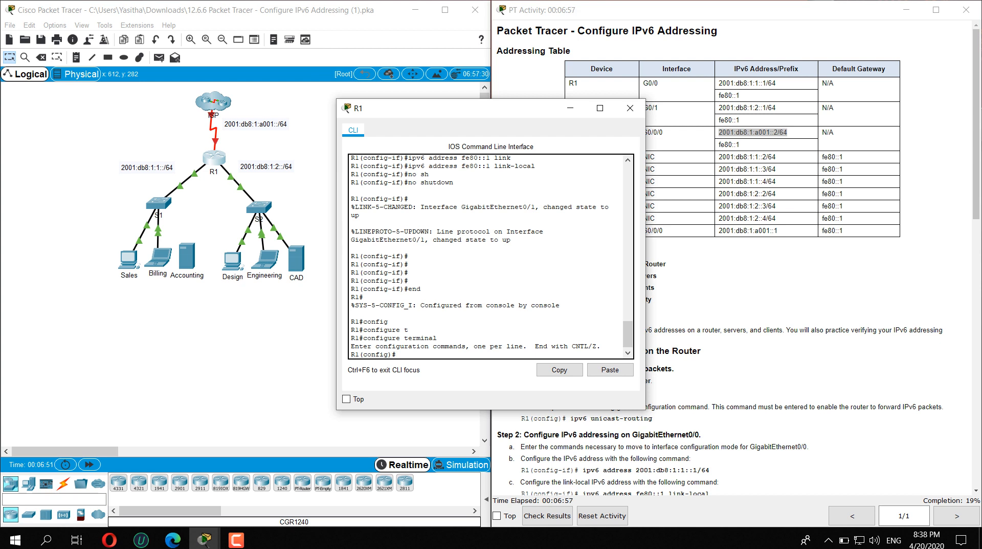
Open interface configuration for Serial 0/0/0 on R1 with interface serial 0/0/0
{"action": "type", "text": "irtrr"}
{"action": "key", "text": "BackSpace"}
{"action": "type", "text": "er"}
{"action": "key", "text": "Tab"}
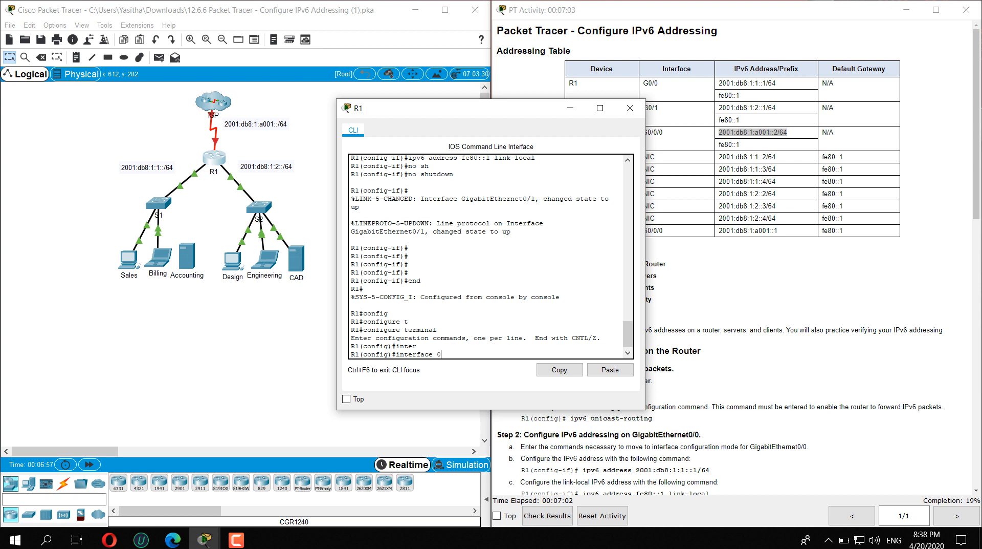
{"action": "type", "text": "0"}
{"action": "key", "text": "BackSpace"}
{"action": "type", "text": "s"}
{"action": "key", "text": "Tab"}
{"action": "type", "text": "0"}
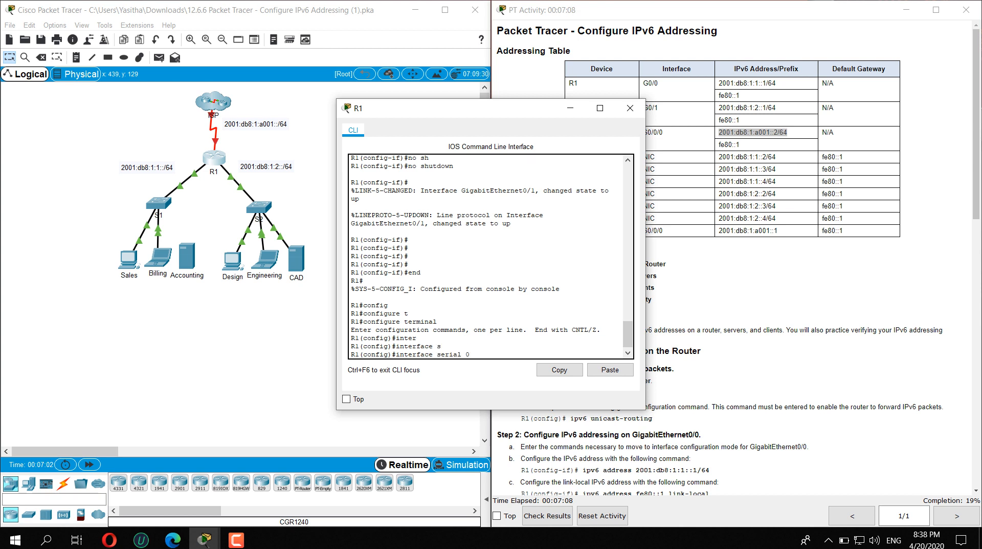
{"action": "type", "text": "/0/0"}
{"action": "key", "text": "Return"}
Assign 2001:db8:1:a001::2/64 to Serial 0/0/0 with ipv6 address, copying the value from the addressing table
{"action": "type", "text": "ipv"}
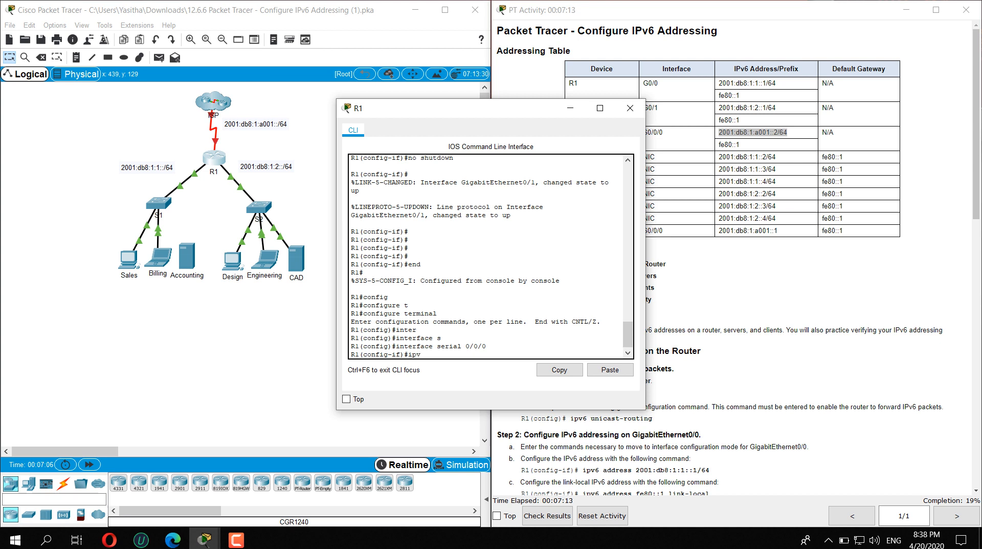
{"action": "type", "text": "6 add"}
{"action": "key", "text": "Tab"}
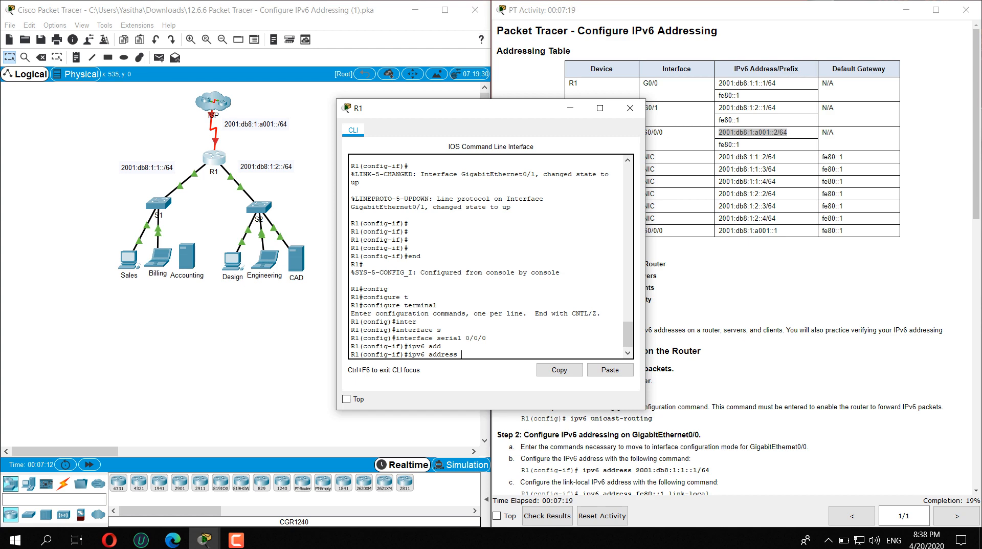
{"action": "left_click", "coordinate": [788, 133]}
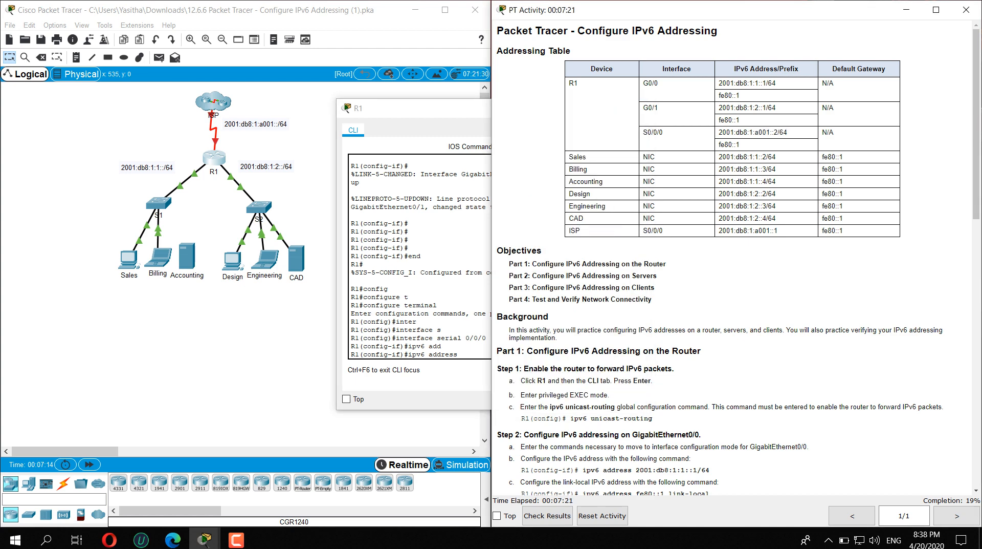
{"action": "left_click_drag", "start_coordinate": [718, 133], "coordinate": [788, 132]}
{"action": "key", "text": "ctrl+c"}
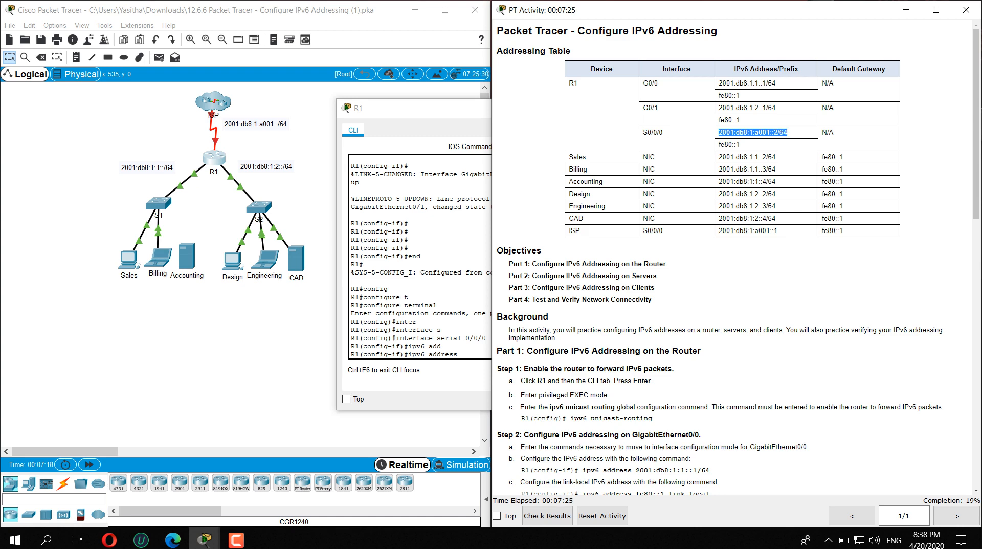
{"action": "left_click", "coordinate": [462, 354]}
{"action": "left_click", "coordinate": [610, 369]}
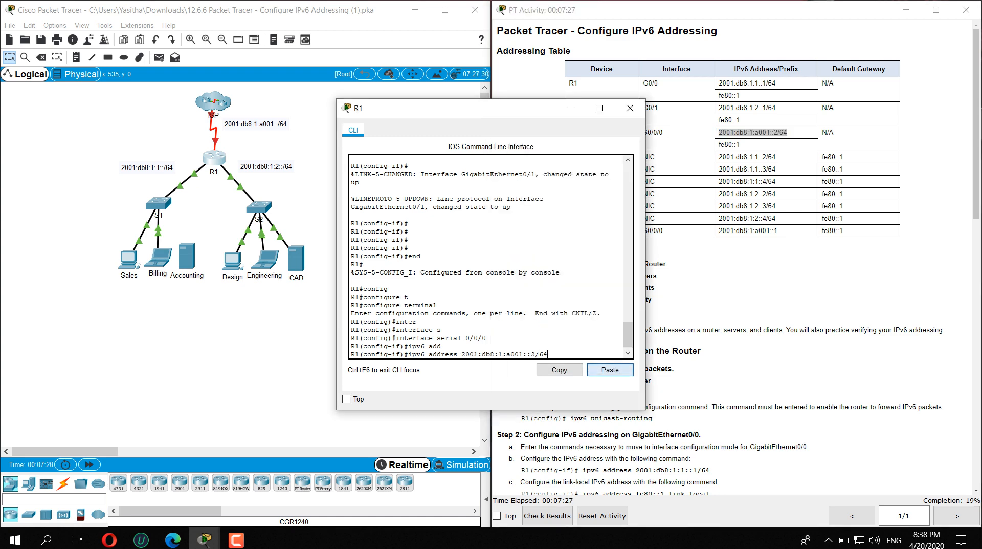
{"action": "key", "text": "Return"}
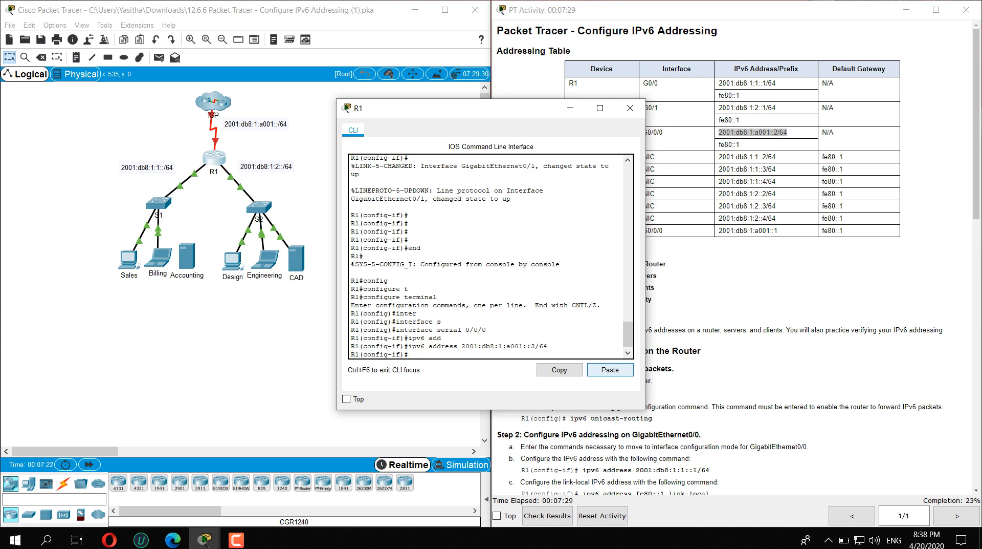
Set the link-local address of Serial 0/0/0 with ipv6 address fe80::1 link-local
{"action": "type", "text": "ipv6"}
{"action": "type", "text": " link"}
{"action": "key", "text": "BackSpace"}
{"action": "key", "text": "BackSpace"}
{"action": "key", "text": "BackSpace"}
{"action": "key", "text": "BackSpace"}
{"action": "type", "text": "add"}
{"action": "key", "text": "Tab"}
{"action": "type", "text": "fe"}
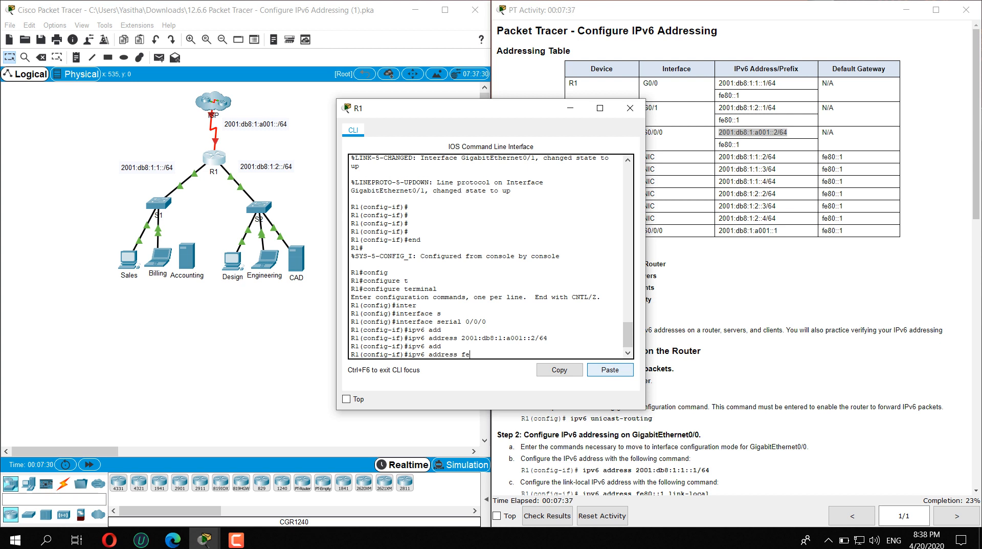
{"action": "type", "text": "80::1 link"}
{"action": "key", "text": "Tab"}
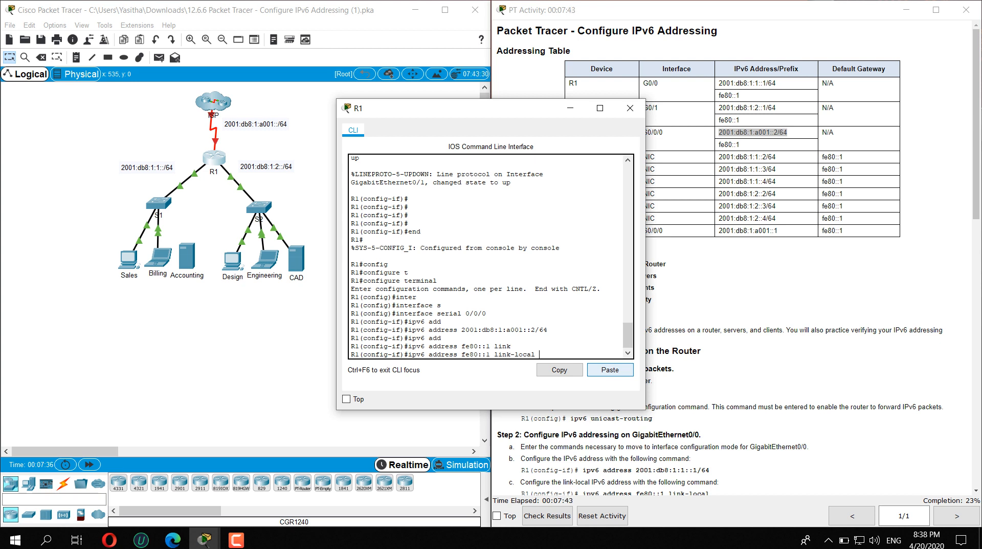
{"action": "key", "text": "Return"}
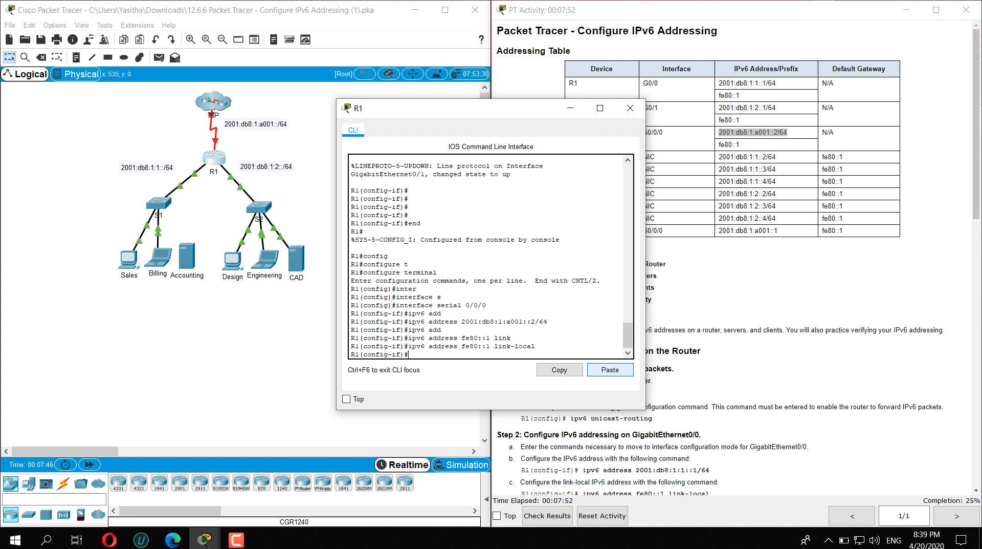
Activate the Serial 0/0/0 interface with no shutdown and leave configuration mode with end
{"action": "scroll", "coordinate": [737, 256], "scroll_direction": "down", "scroll_amount": 4}
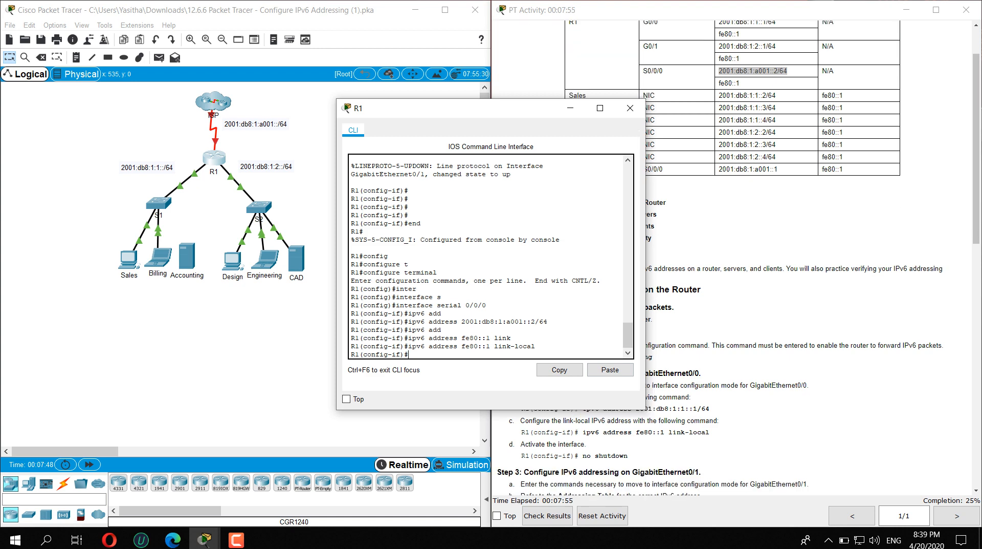
{"action": "scroll", "coordinate": [737, 256], "scroll_direction": "up", "scroll_amount": 2}
{"action": "scroll", "coordinate": [736, 256], "scroll_direction": "down", "scroll_amount": 3}
{"action": "scroll", "coordinate": [737, 256], "scroll_direction": "up", "scroll_amount": 1}
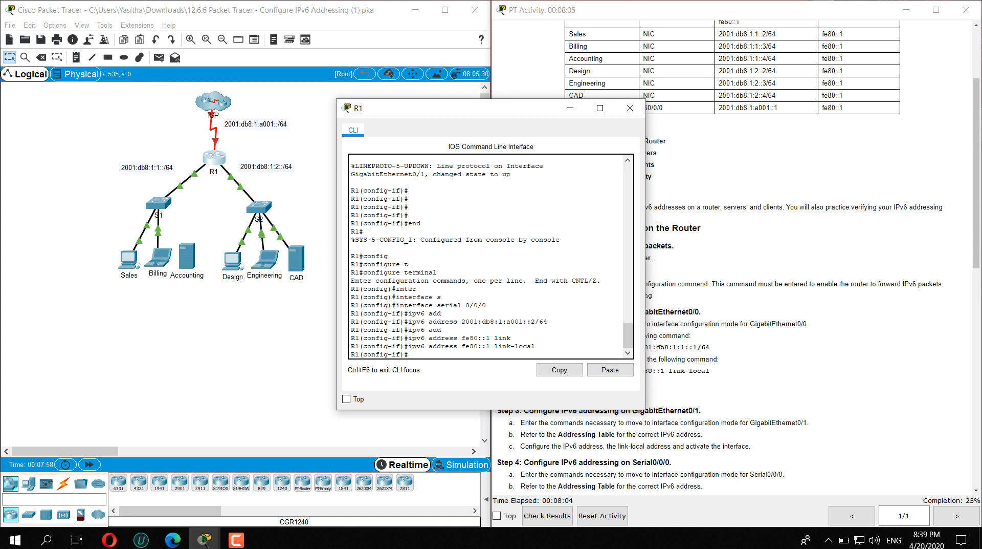
{"action": "type", "text": "no shutdow"}
{"action": "type", "text": "n"}
{"action": "key", "text": "Return"}
{"action": "key", "text": "Return"}
{"action": "key", "text": "Return"}
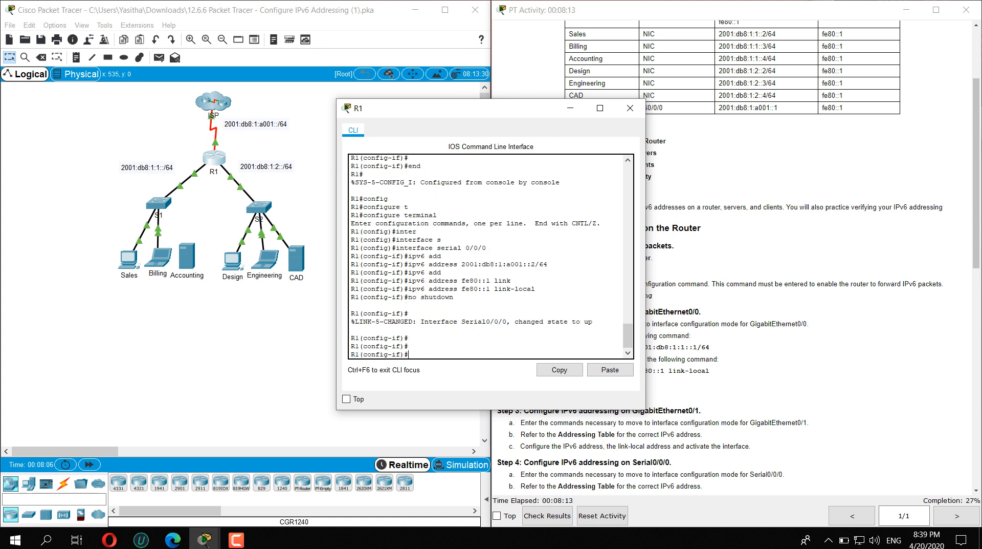
{"action": "type", "text": "end"}
{"action": "key", "text": "Return"}
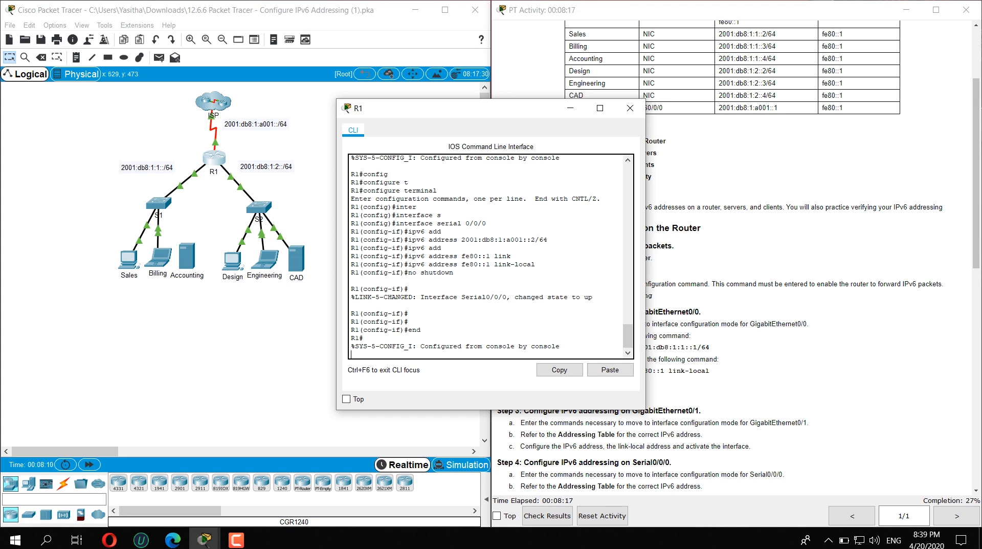
Review the activity instructions on the link-local command, verifying R1's IPv6 addressing, and removing an incorrect address
{"action": "left_click_drag", "start_coordinate": [440, 108], "coordinate": [376, 85]}
{"action": "left_click", "coordinate": [256, 113]}
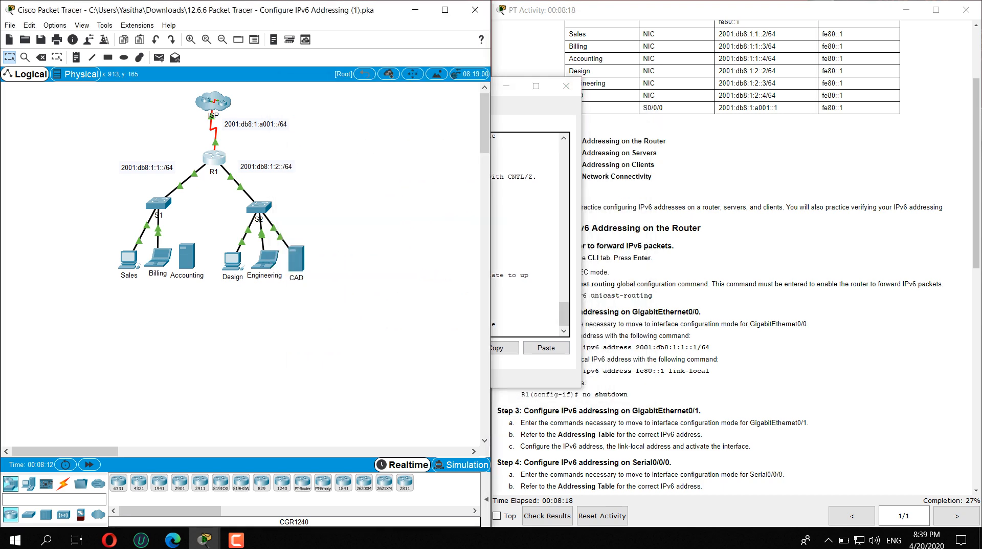
{"action": "left_click", "coordinate": [666, 184]}
{"action": "scroll", "coordinate": [739, 258], "scroll_direction": "down", "scroll_amount": 4}
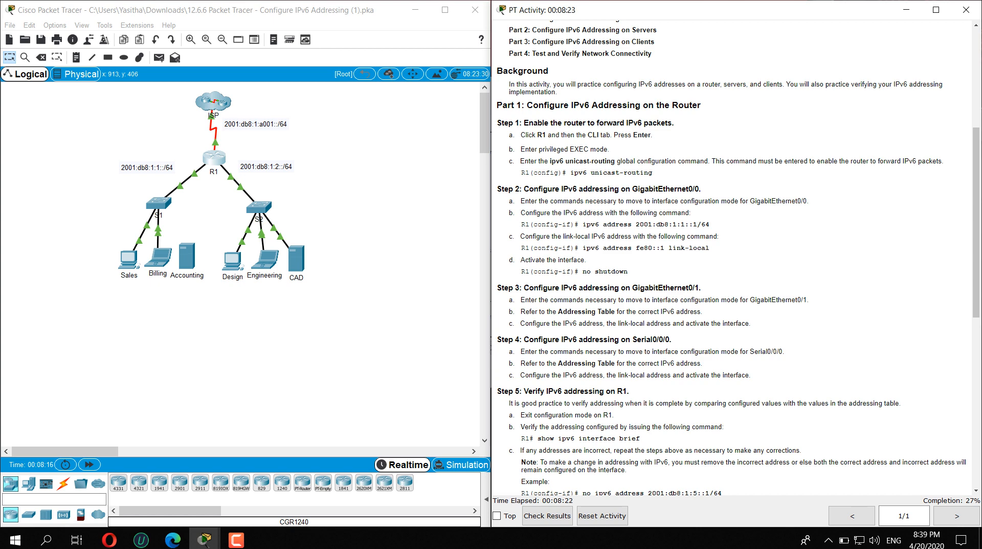
{"action": "left_click_drag", "start_coordinate": [591, 248], "coordinate": [711, 248]}
{"action": "left_click", "coordinate": [717, 250]}
{"action": "left_click_drag", "start_coordinate": [582, 248], "coordinate": [711, 247]}
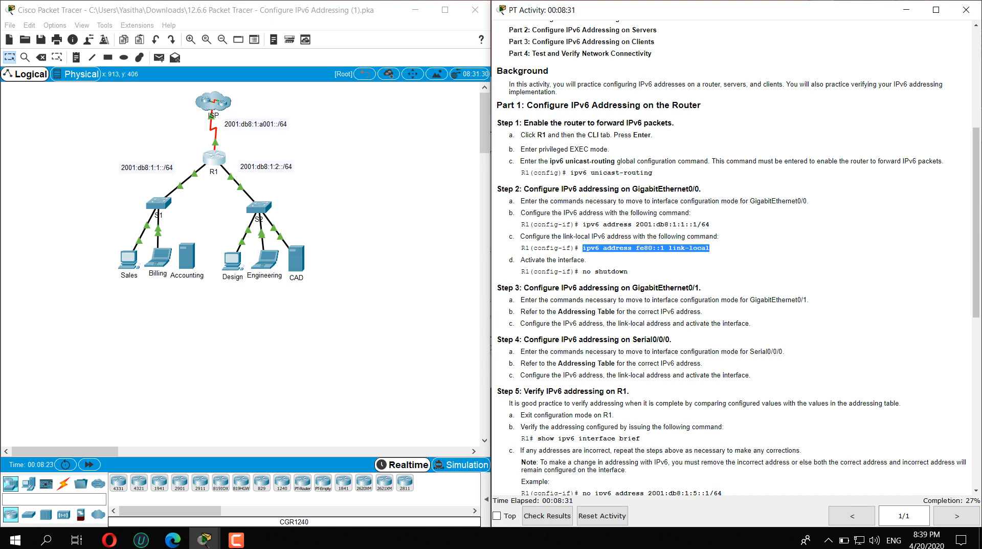
{"action": "scroll", "coordinate": [737, 255], "scroll_direction": "down", "scroll_amount": 4}
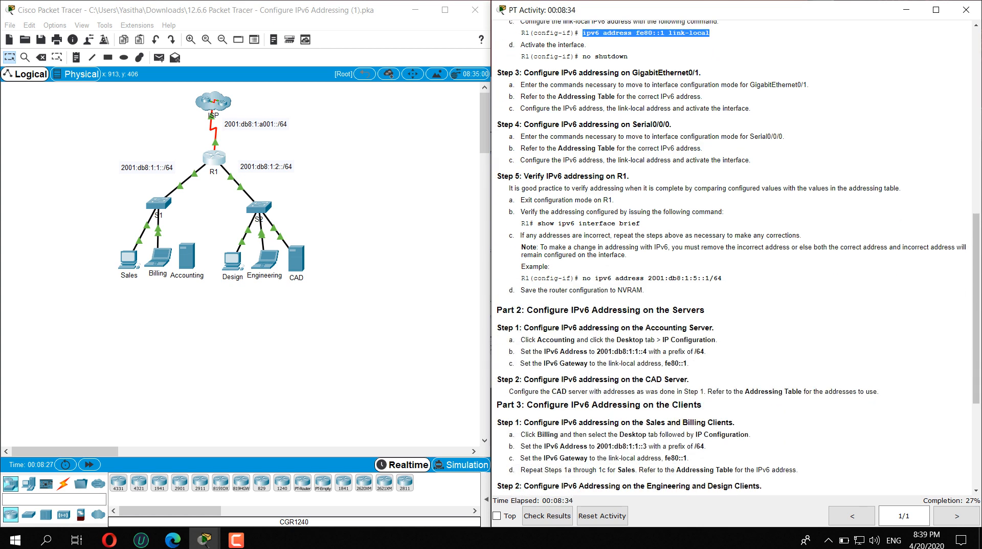
{"action": "left_click_drag", "start_coordinate": [581, 279], "coordinate": [722, 279]}
{"action": "left_click", "coordinate": [580, 290]}
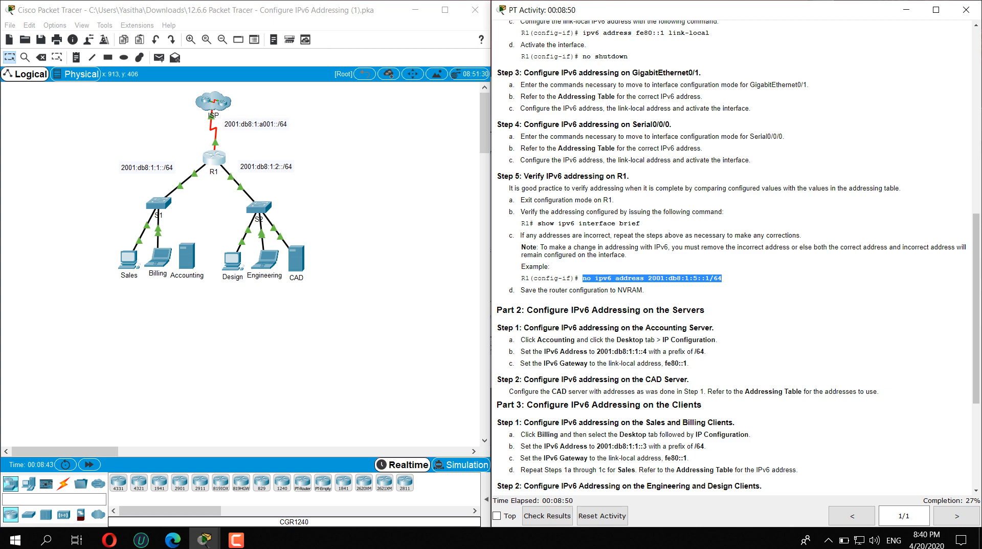
Open router R1's command line, run show ipv6 interface brief, and check the IPv6 addresses assigned to its interfaces
{"action": "double_click", "coordinate": [211, 156]}
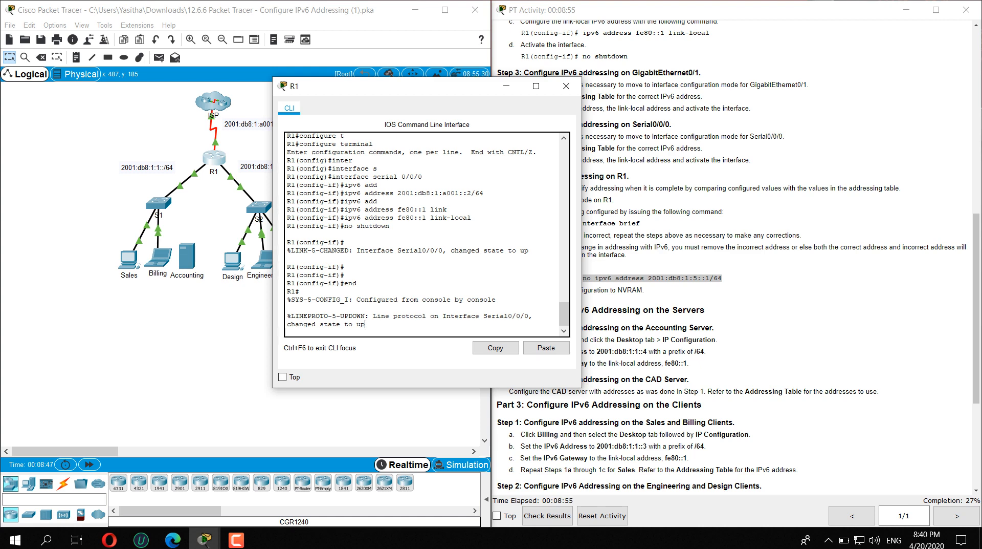
{"action": "key", "text": "Return"}
{"action": "key", "text": "Return"}
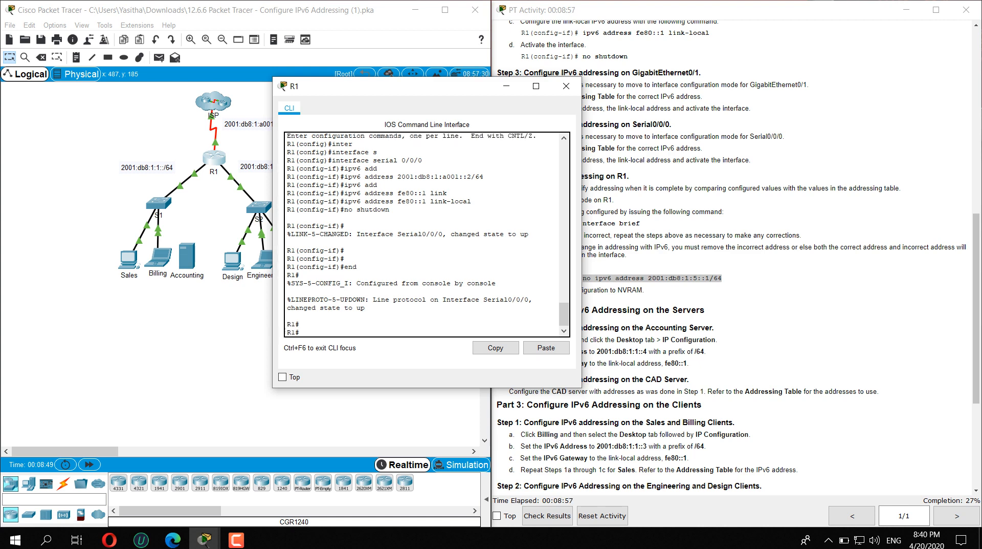
{"action": "type", "text": "show"}
{"action": "left_click_drag", "start_coordinate": [423, 91], "coordinate": [336, 53]}
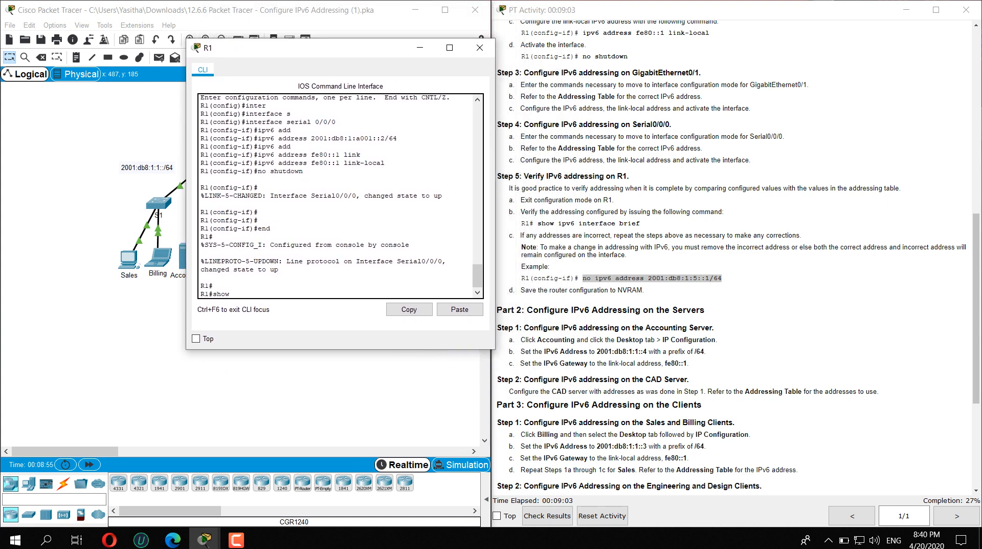
{"action": "type", "text": "w i"}
{"action": "type", "text": "pv"}
{"action": "type", "text": "6"}
{"action": "type", "text": " add"}
{"action": "key", "text": "BackSpace"}
{"action": "key", "text": "BackSpace"}
{"action": "key", "text": "BackSpace"}
{"action": "key", "text": "BackSpace"}
{"action": "type", "text": "in"}
{"action": "key", "text": "Tab"}
{"action": "type", "text": "t"}
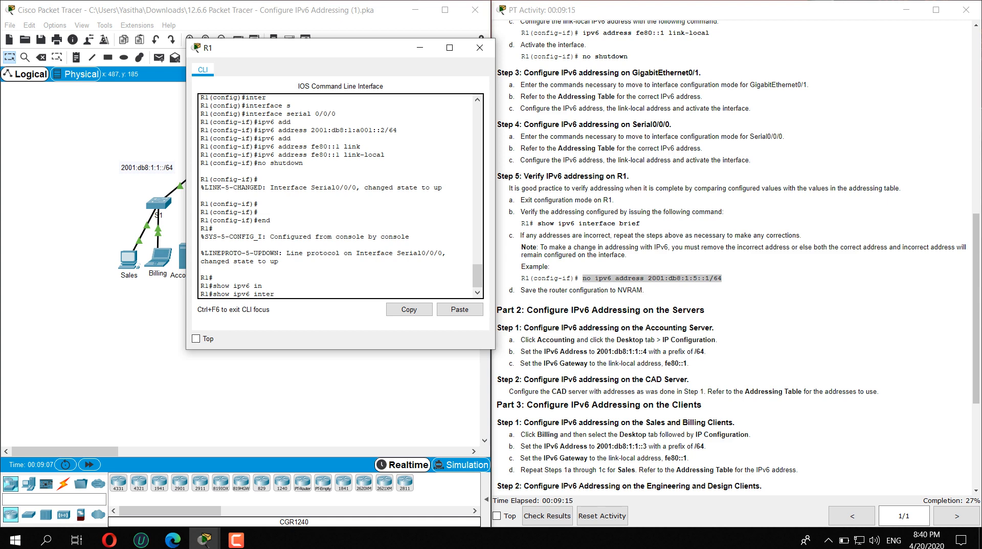
{"action": "type", "text": "er"}
{"action": "key", "text": "Tab"}
{"action": "type", "text": "b"}
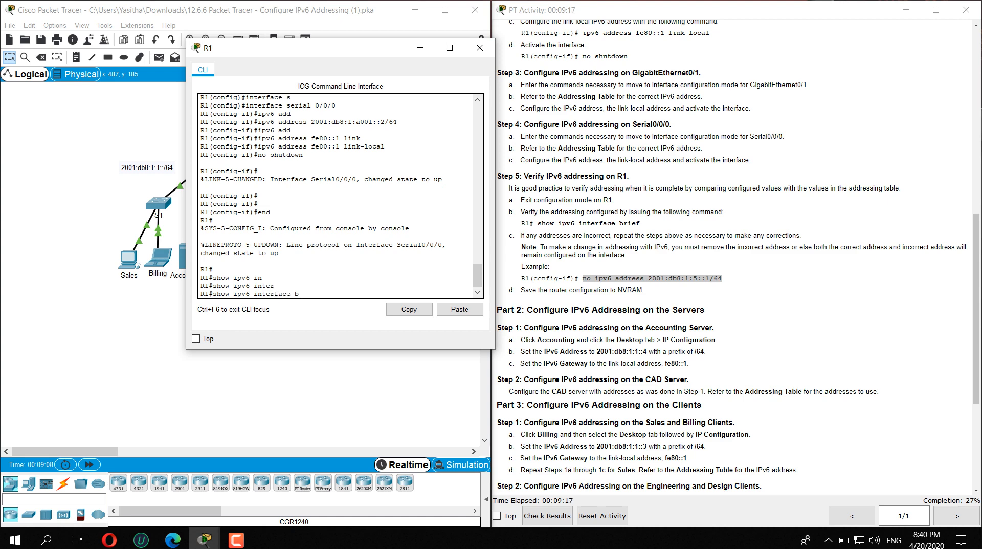
{"action": "key", "text": "Tab"}
{"action": "key", "text": "Return"}
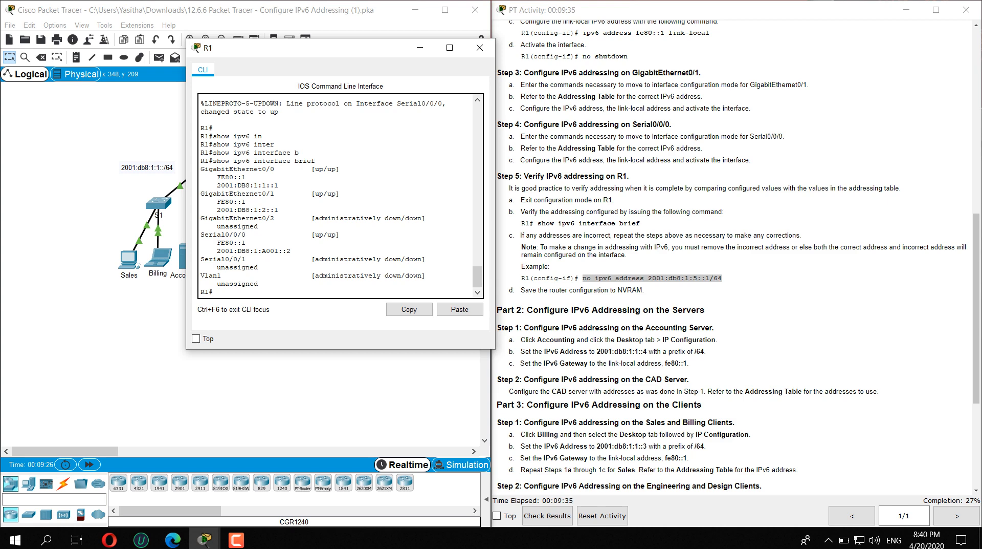
{"action": "left_click_drag", "start_coordinate": [208, 235], "coordinate": [241, 234]}
{"action": "left_click", "coordinate": [213, 292]}
{"action": "key", "text": "Return"}
{"action": "key", "text": "Return"}
{"action": "key", "text": "Return"}
{"action": "key", "text": "Return"}
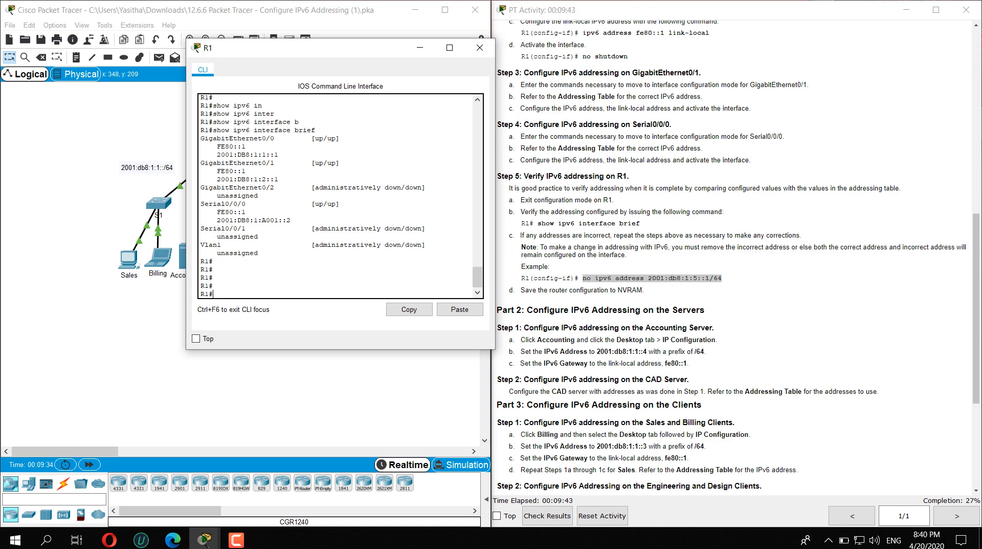
Save R1's configuration to NVRAM with copy running-config startup-config, accepting the default destination filename
{"action": "type", "text": "cop"}
{"action": "key", "text": "Tab"}
{"action": "type", "text": "rui"}
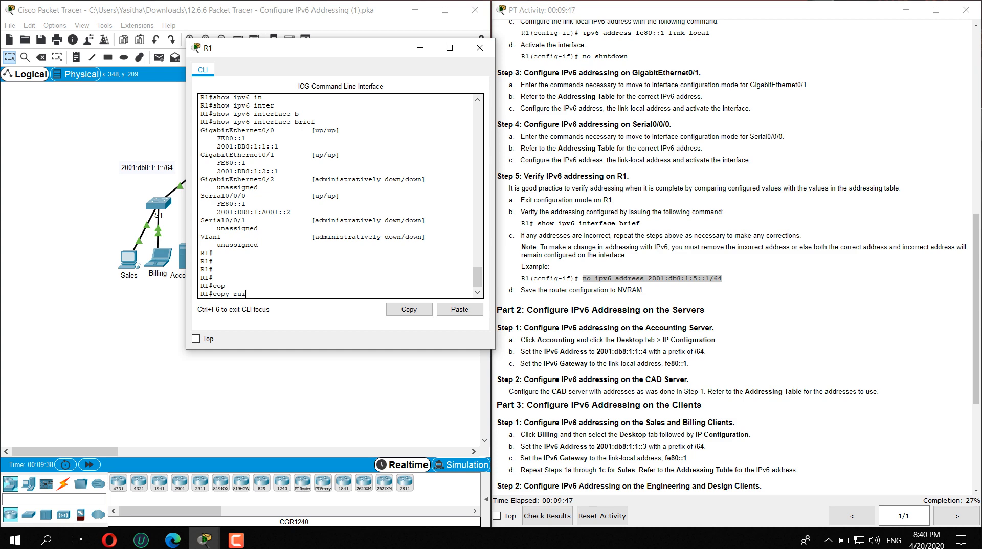
{"action": "key", "text": "Tab"}
{"action": "type", "text": "n"}
{"action": "key", "text": "Tab"}
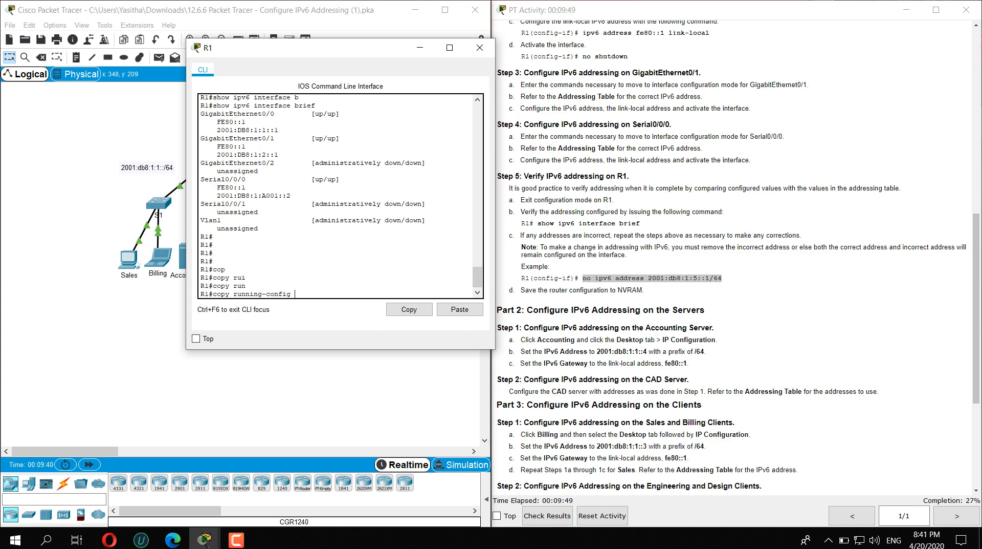
{"action": "type", "text": "s"}
{"action": "key", "text": "Tab"}
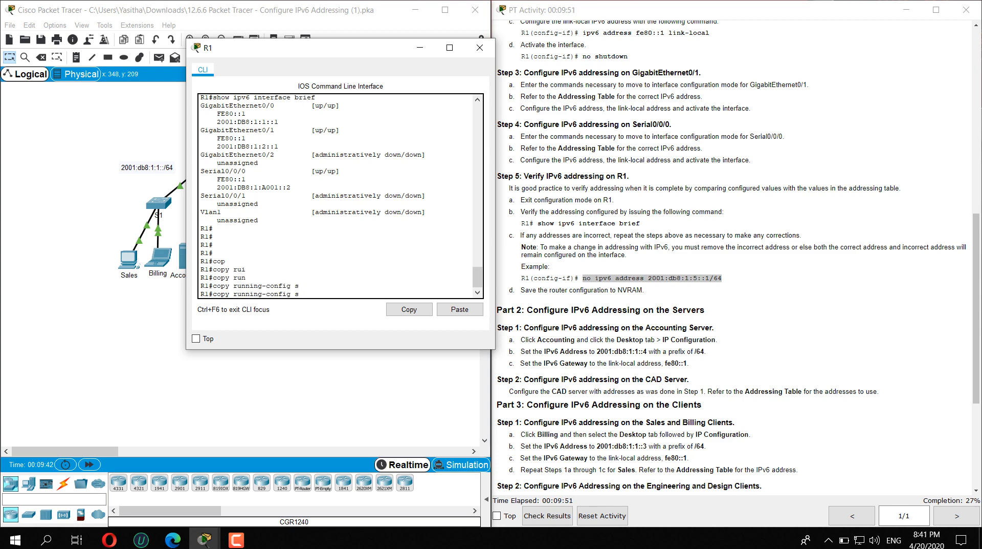
{"action": "type", "text": "tar"}
{"action": "key", "text": "Tab"}
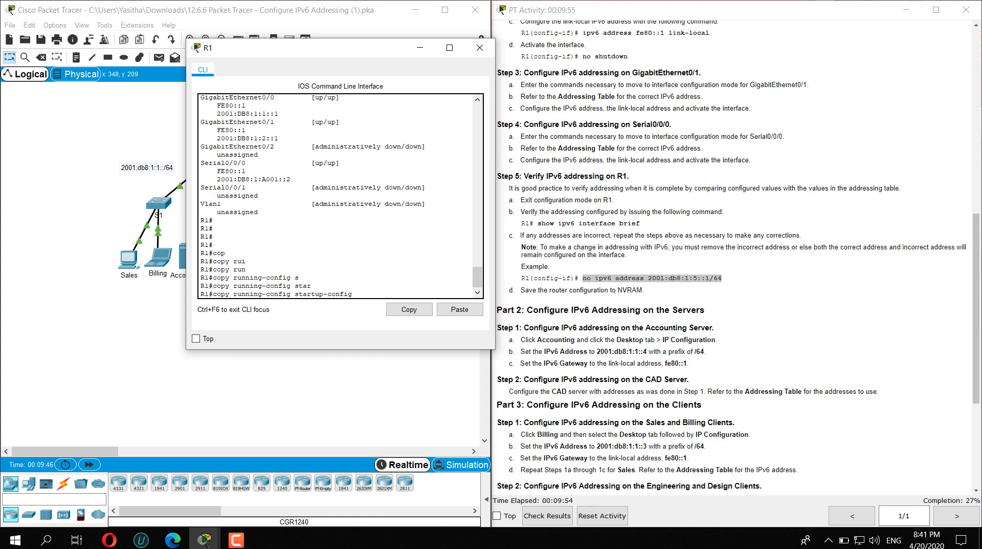
{"action": "key", "text": "Return"}
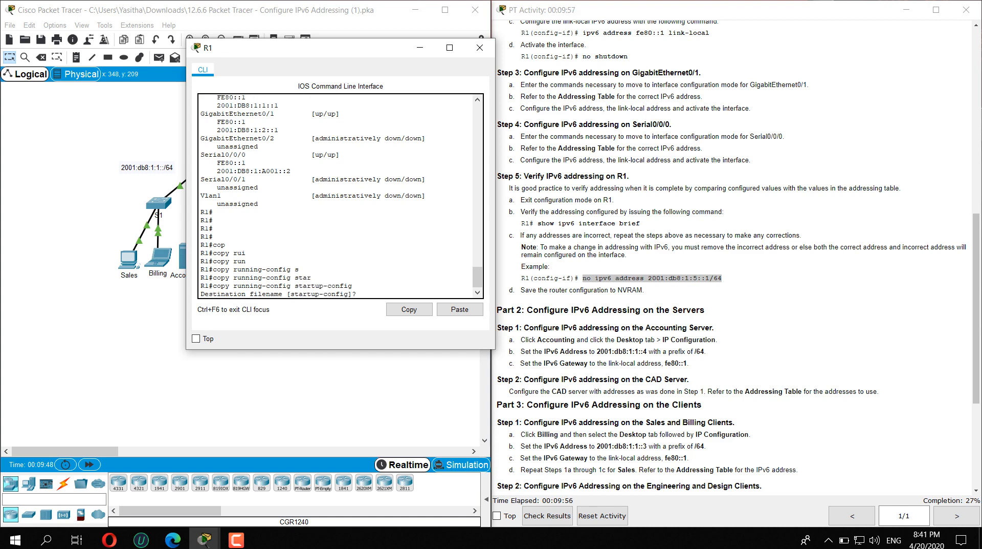
{"action": "key", "text": "Return"}
{"action": "key", "text": "Return"}
{"action": "key", "text": "Return"}
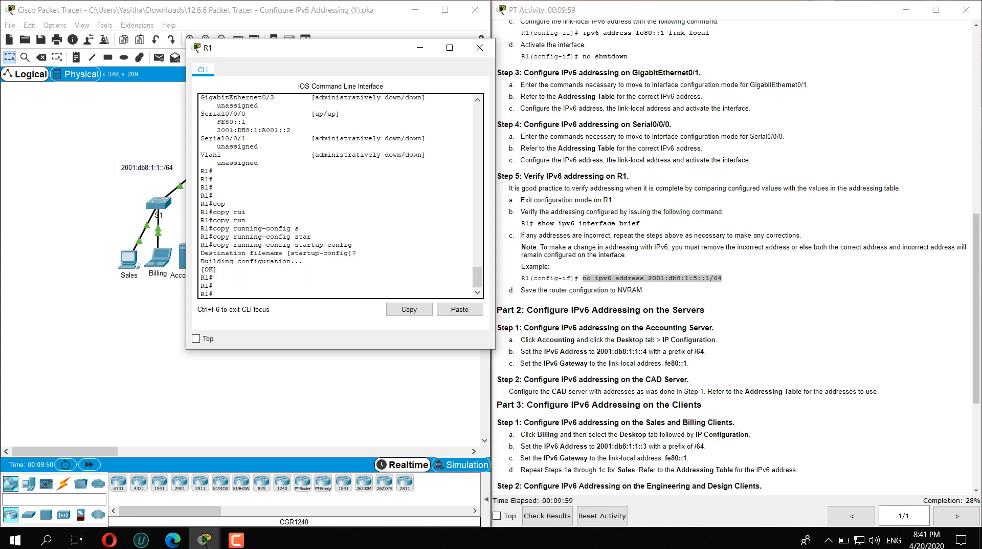
Run show running-config on R1 and examine the link-local and global IPv6 addresses on the GigabitEthernet and Serial interfaces
{"action": "type", "text": "show run"}
{"action": "key", "text": "Tab"}
{"action": "key", "text": "Return"}
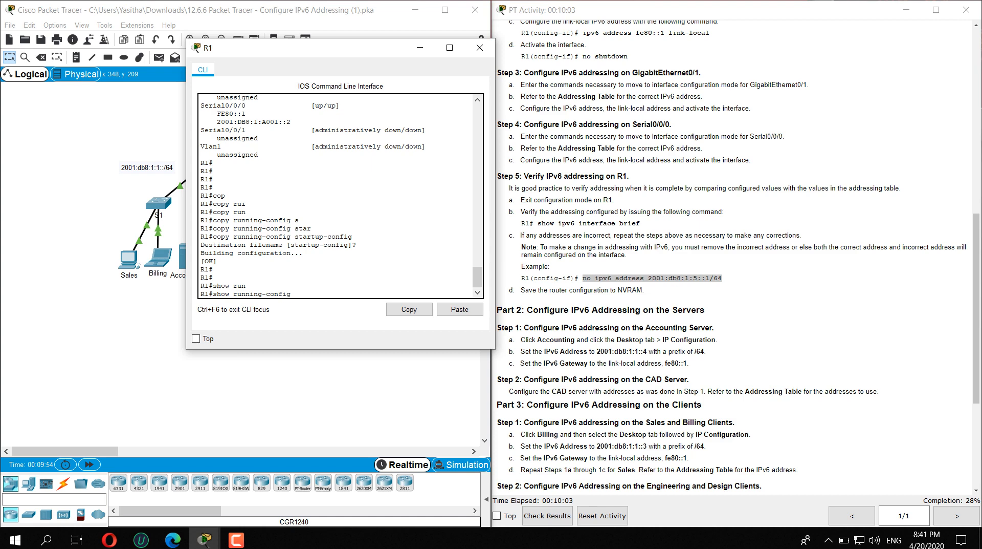
{"action": "key", "text": "space"}
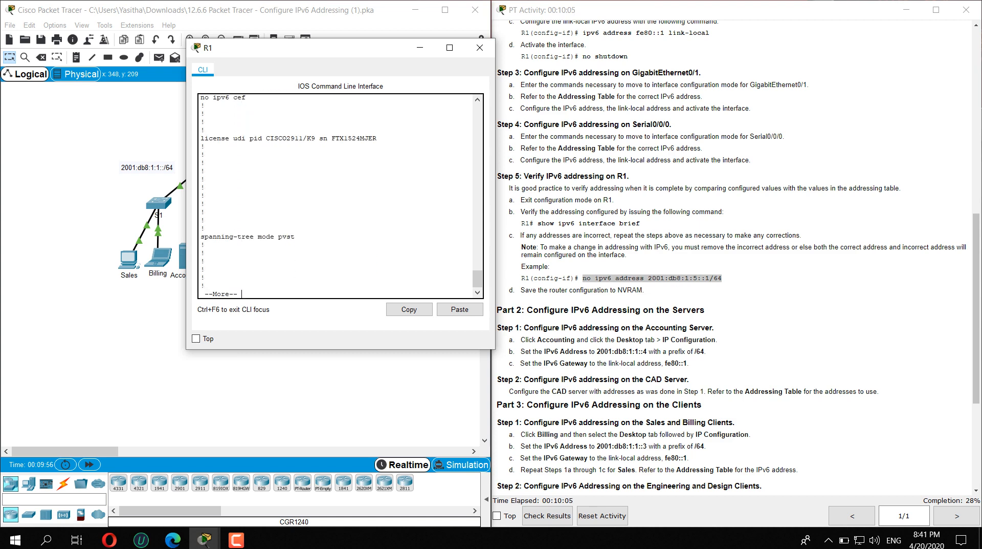
{"action": "key", "text": "Return"}
{"action": "key", "text": "Return"}
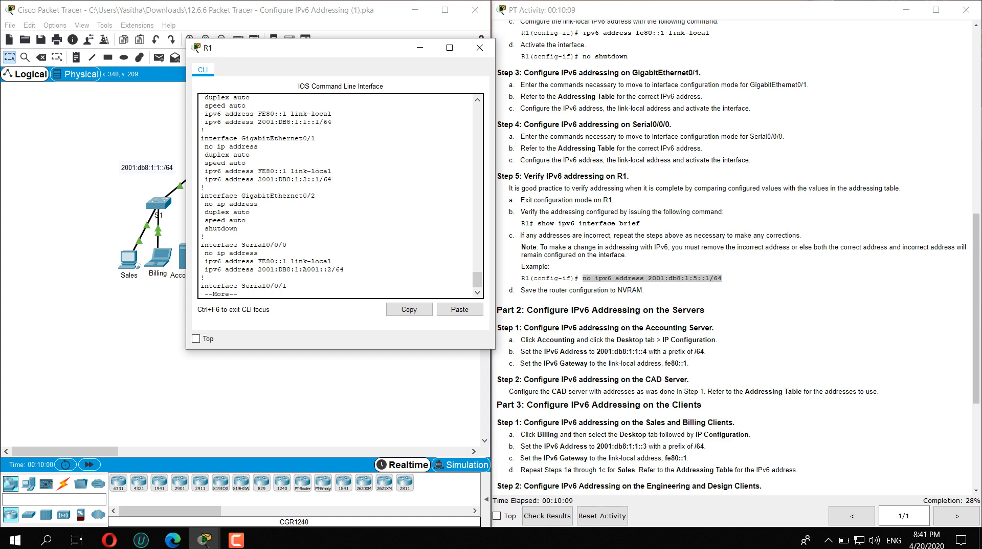
{"action": "scroll", "coordinate": [341, 194], "scroll_direction": "up", "scroll_amount": 3}
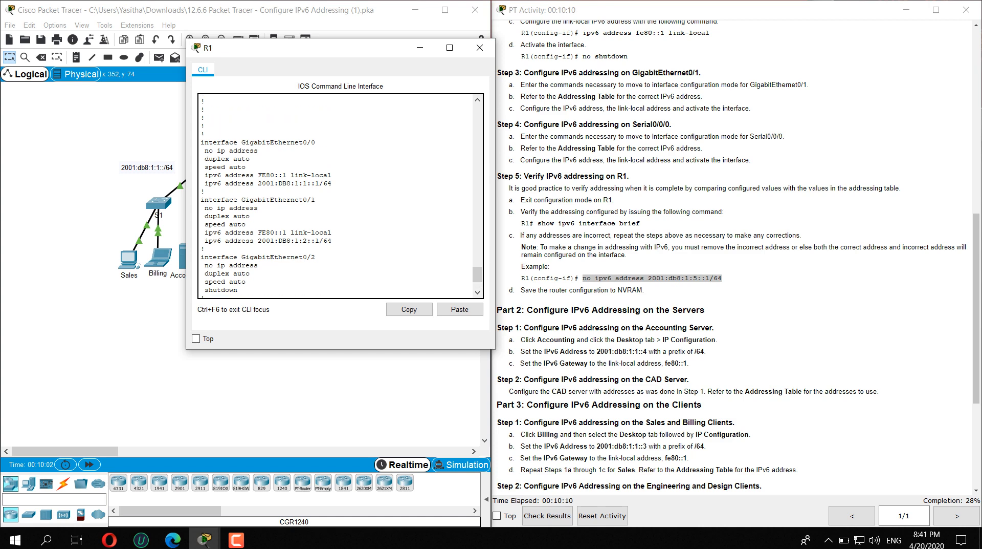
{"action": "left_click_drag", "start_coordinate": [287, 175], "coordinate": [332, 183]}
{"action": "left_click_drag", "start_coordinate": [205, 175], "coordinate": [331, 175]}
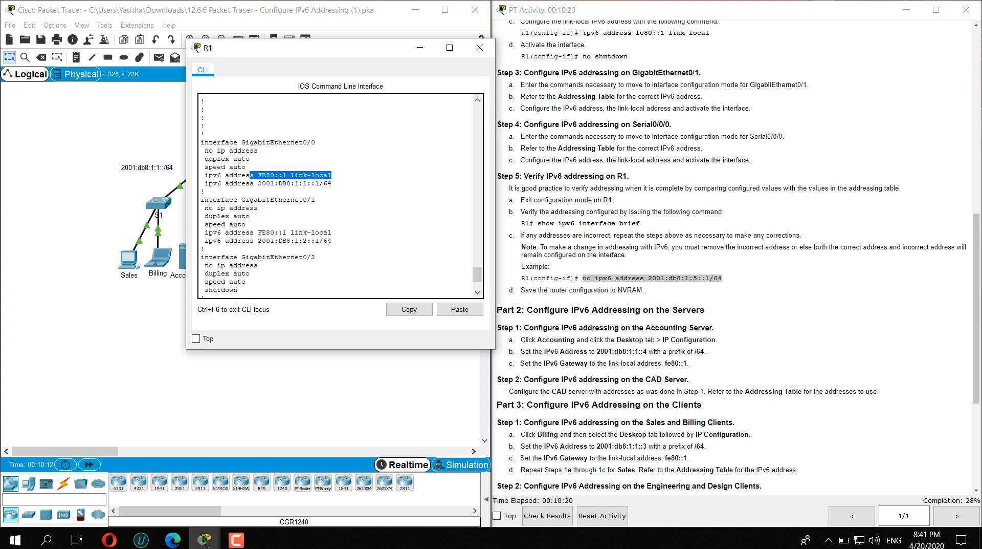
{"action": "scroll", "coordinate": [337, 194], "scroll_direction": "down", "scroll_amount": 3}
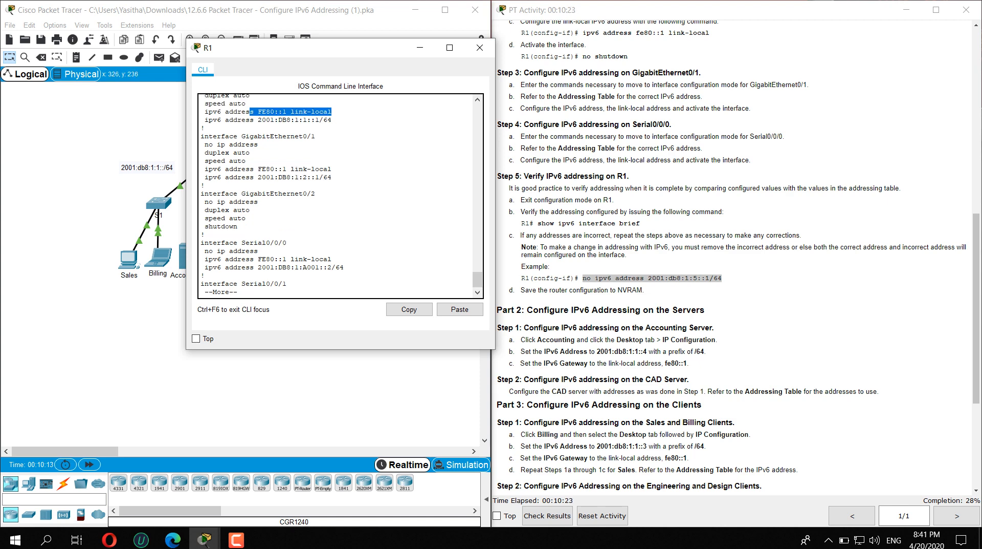
{"action": "left_click", "coordinate": [256, 169]}
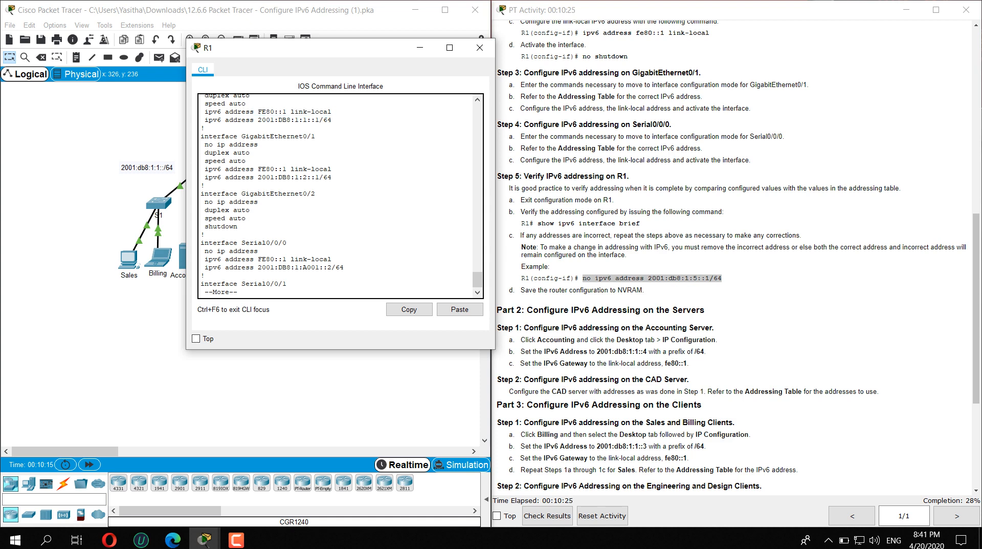
Page through the rest of R1's running configuration to its end and return to the privileged prompt
{"action": "key", "text": "space"}
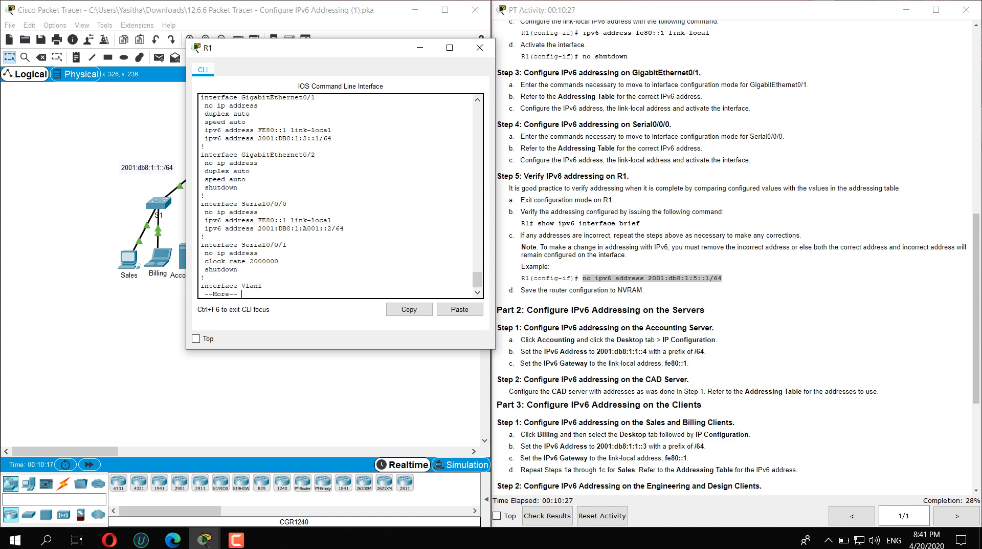
{"action": "key", "text": "space"}
{"action": "key", "text": "Return"}
{"action": "key", "text": "Return"}
{"action": "key", "text": "Return"}
{"action": "key", "text": "Return"}
{"action": "key", "text": "Return"}
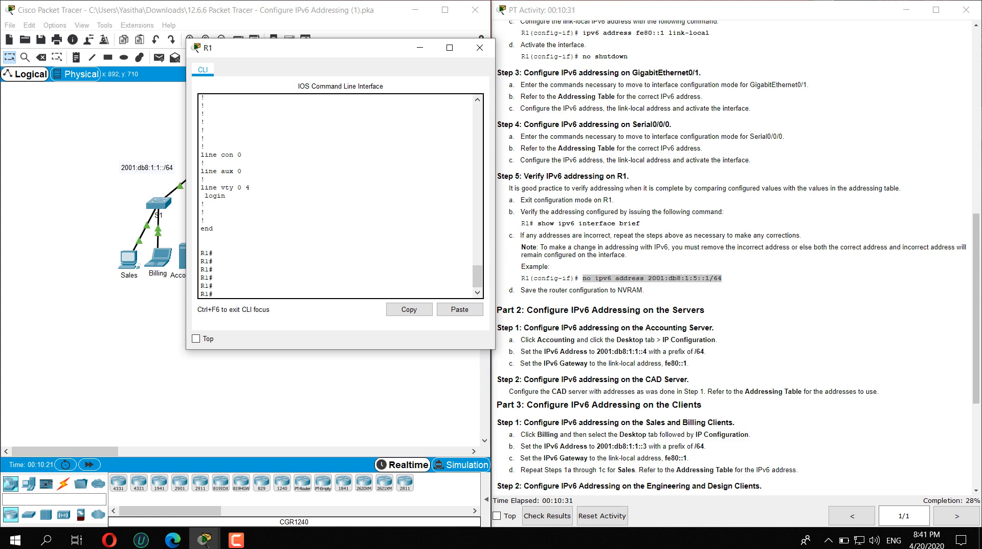
Review R1's command history against the activity instructions, including the ipv6 unicast-routing command in Part 1, Step 1
{"action": "scroll", "coordinate": [731, 256], "scroll_direction": "down", "scroll_amount": 5}
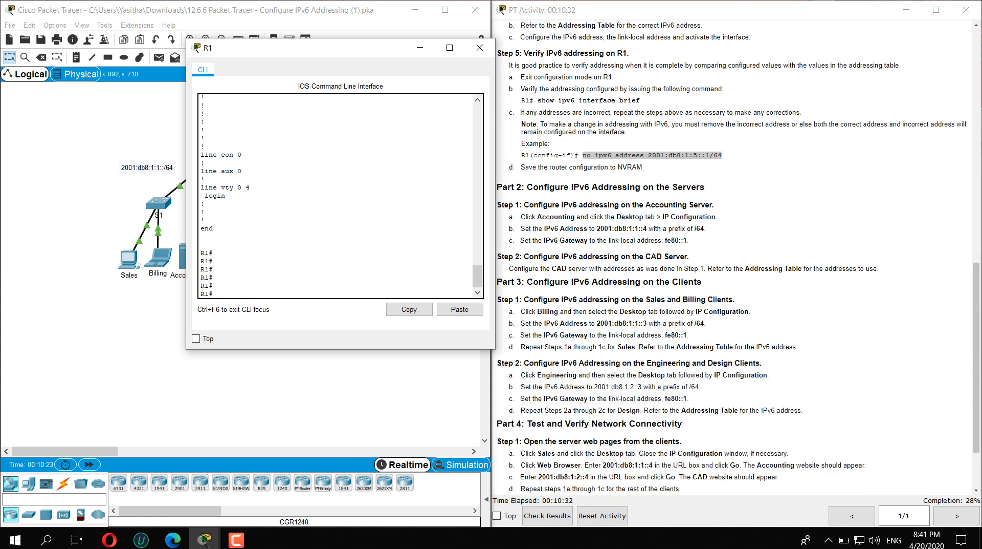
{"action": "scroll", "coordinate": [739, 256], "scroll_direction": "down", "scroll_amount": 1}
{"action": "scroll", "coordinate": [337, 194], "scroll_direction": "up", "scroll_amount": 6}
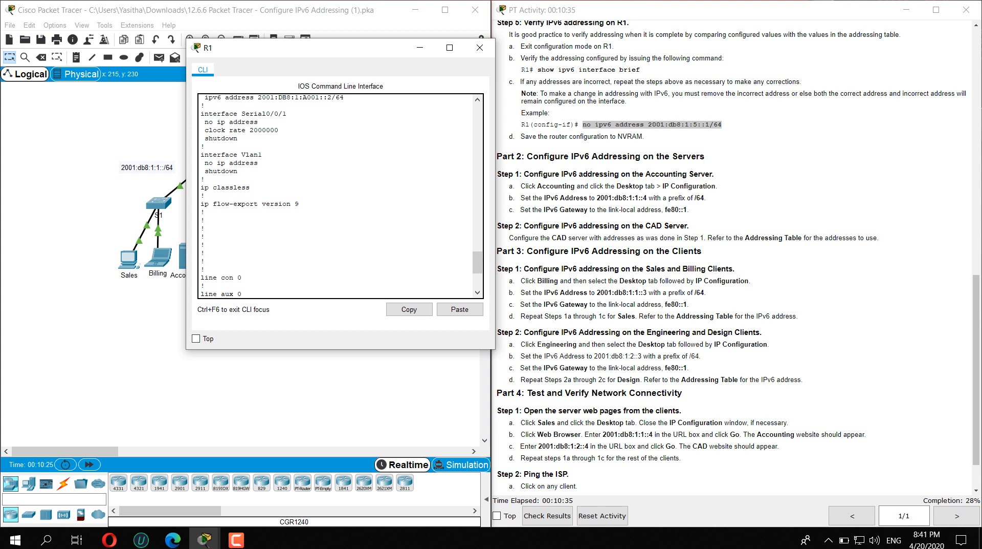
{"action": "scroll", "coordinate": [337, 194], "scroll_direction": "up", "scroll_amount": 20}
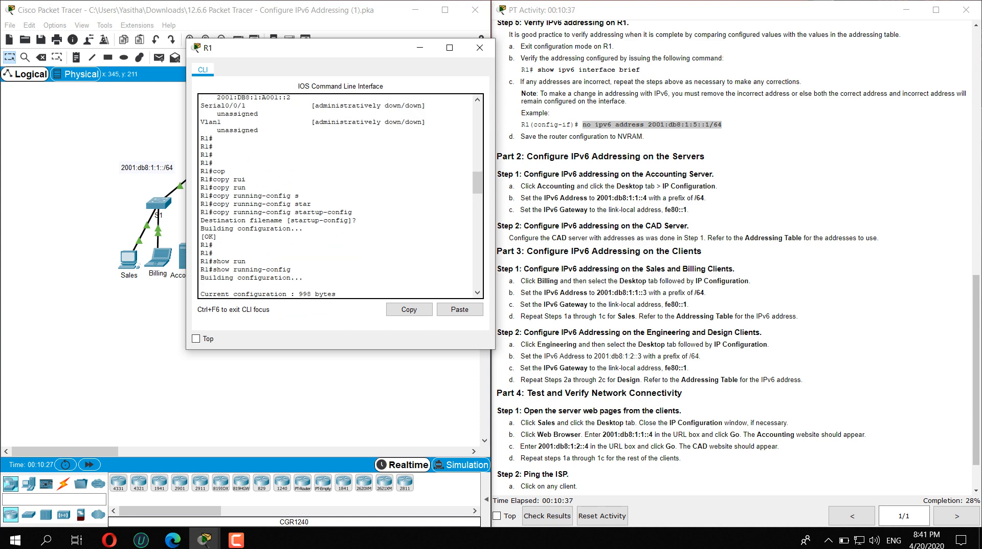
{"action": "scroll", "coordinate": [338, 194], "scroll_direction": "up", "scroll_amount": 10}
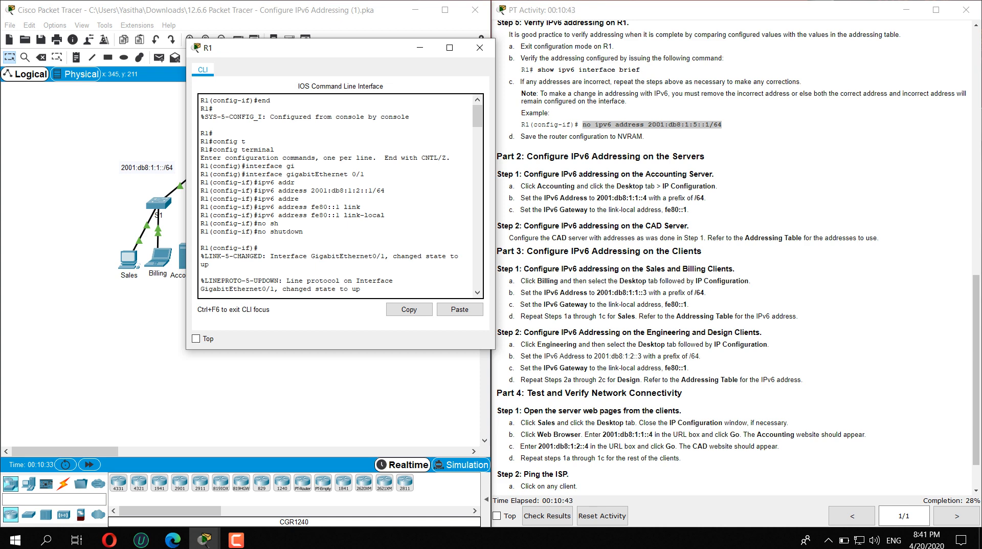
{"action": "scroll", "coordinate": [341, 195], "scroll_direction": "down", "scroll_amount": 5}
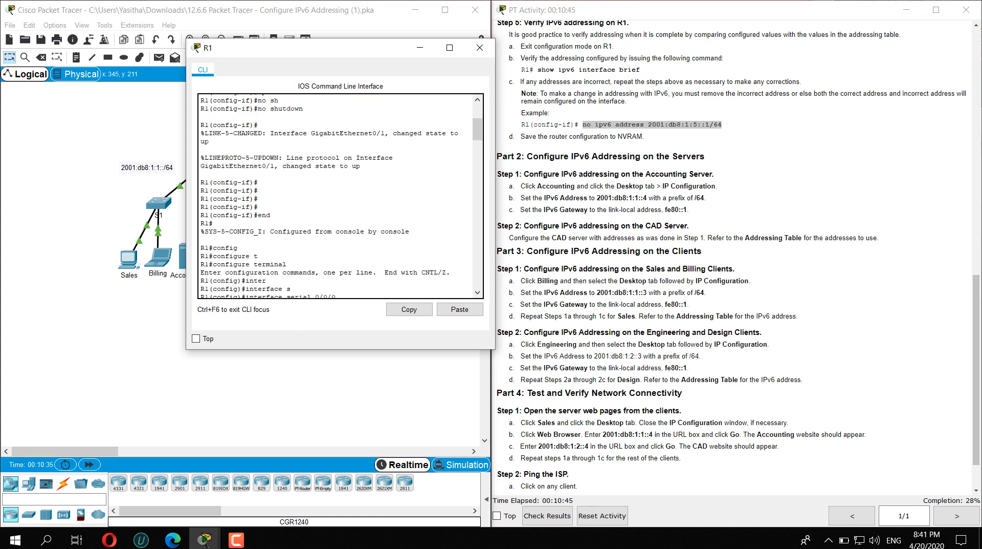
{"action": "scroll", "coordinate": [732, 256], "scroll_direction": "up", "scroll_amount": 4}
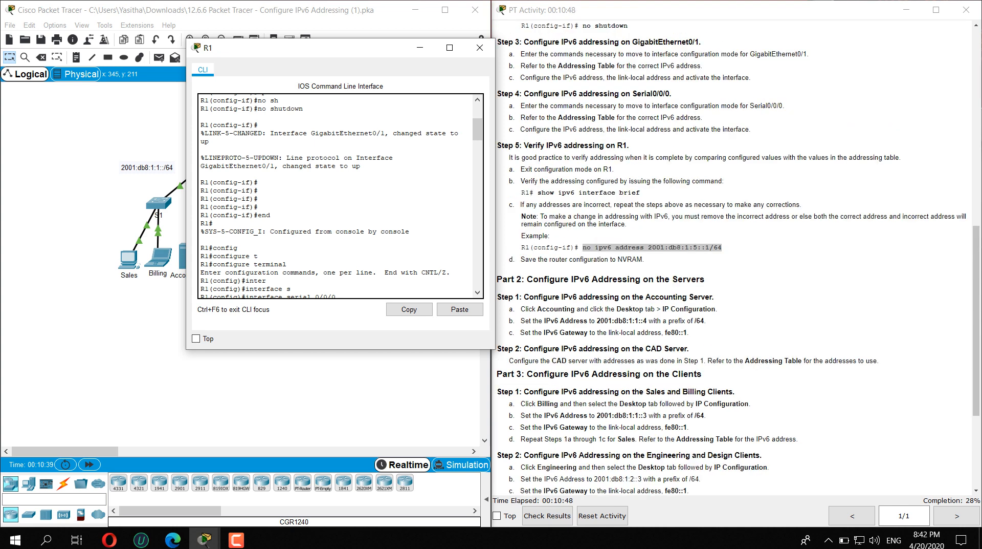
{"action": "scroll", "coordinate": [731, 256], "scroll_direction": "up", "scroll_amount": 10}
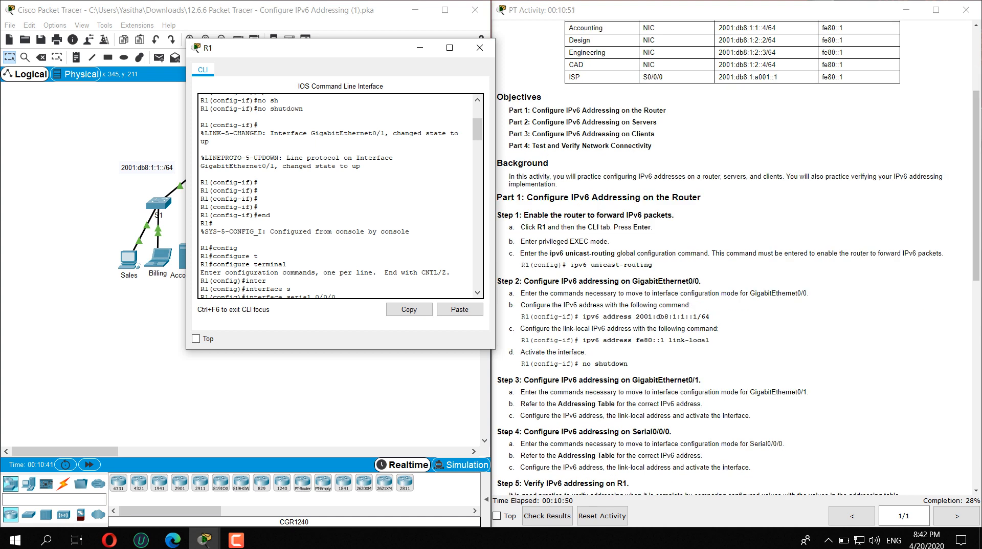
{"action": "mouse_move", "coordinate": [575, 264]}
{"action": "left_mouse_down"}
{"action": "mouse_move", "coordinate": [650, 264]}
{"action": "mouse_move", "coordinate": [566, 265]}
{"action": "left_mouse_up"}
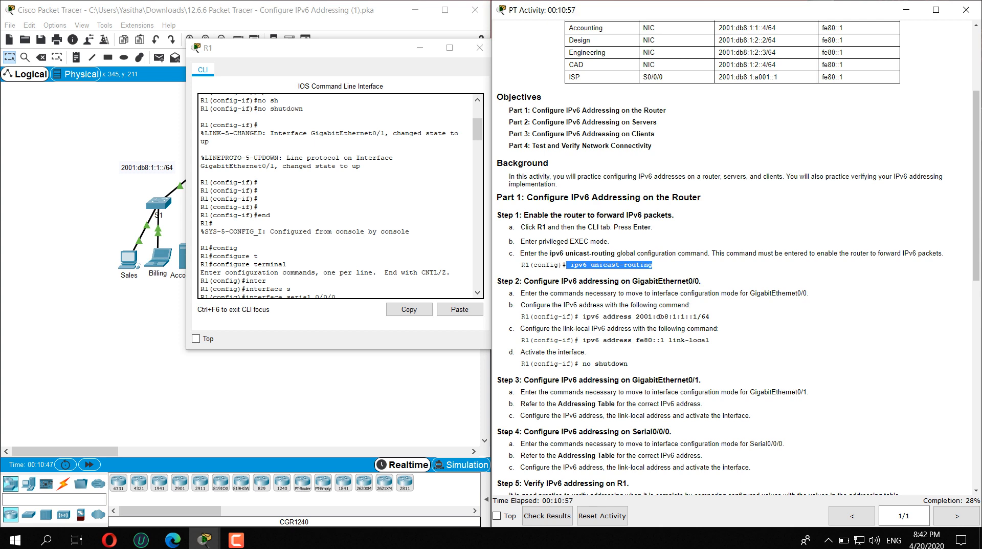
{"action": "left_click", "coordinate": [568, 265]}
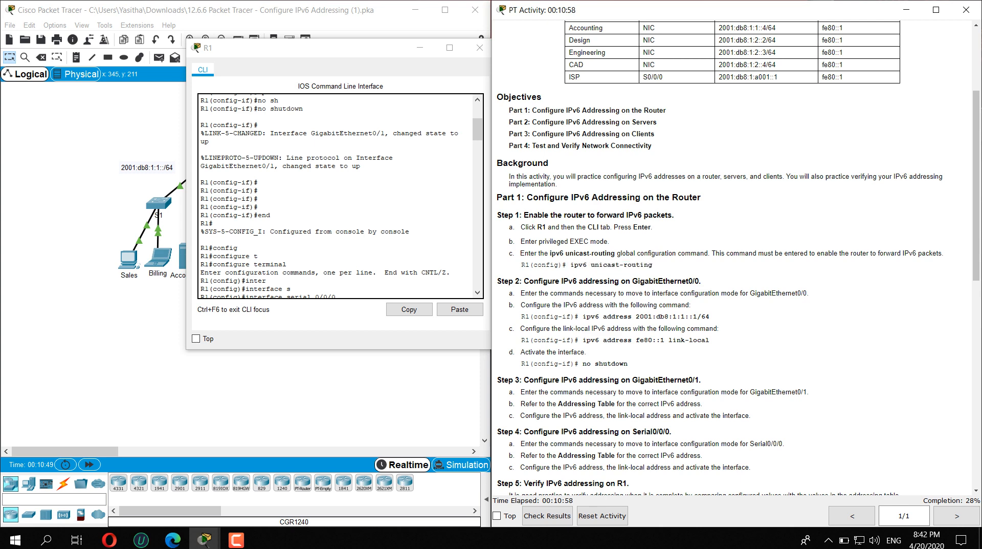
{"action": "scroll", "coordinate": [338, 197], "scroll_direction": "down", "scroll_amount": 20}
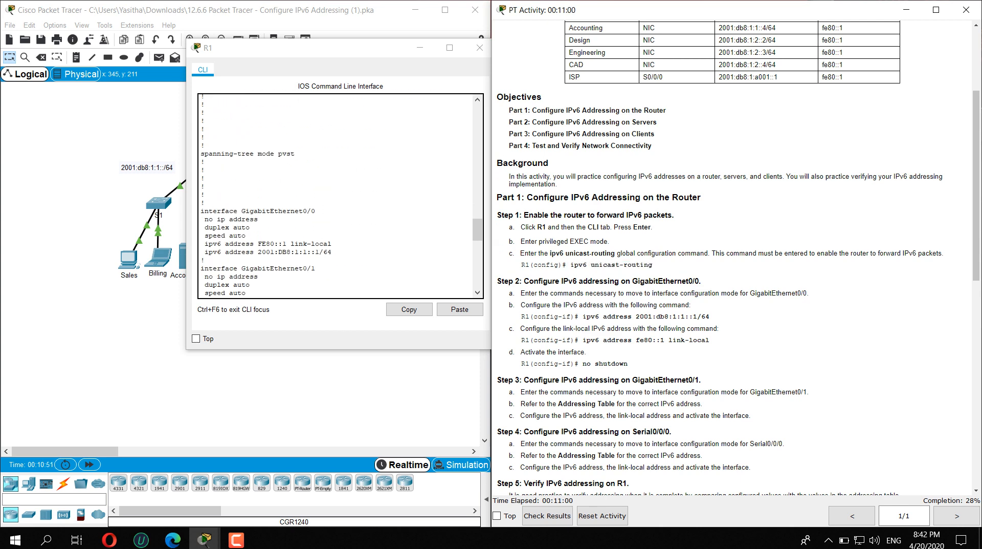
Close R1's command line window and go to the Part 2 instructions for configuring IPv6 addressing on the servers
{"action": "key", "text": "Return"}
{"action": "key", "text": "Return"}
{"action": "key", "text": "Return"}
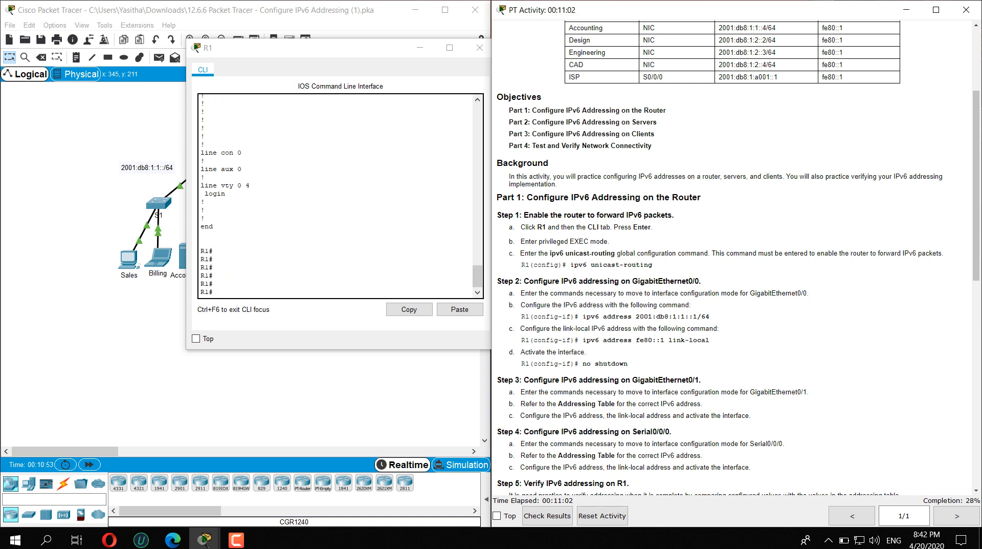
{"action": "left_click", "coordinate": [479, 47]}
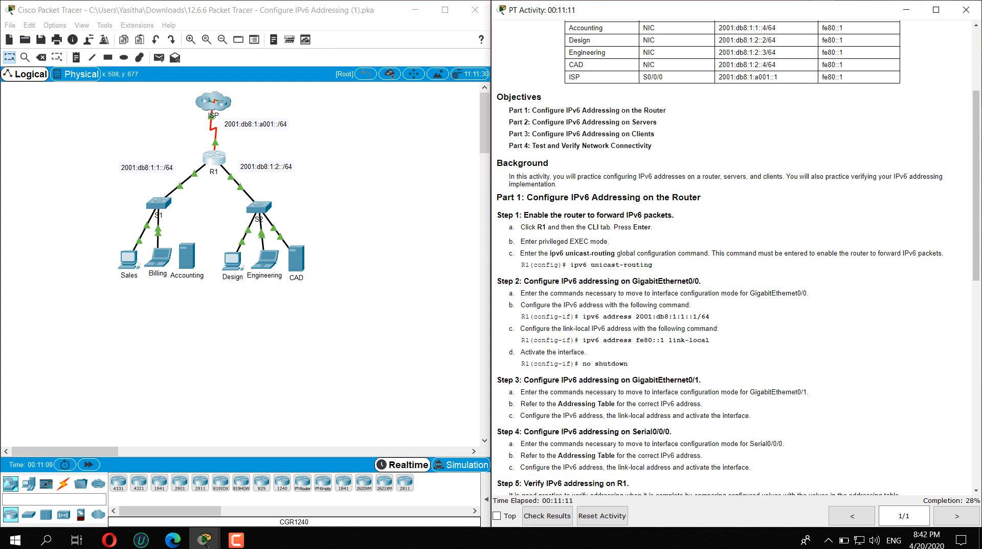
{"action": "scroll", "coordinate": [737, 256], "scroll_direction": "down", "scroll_amount": 8}
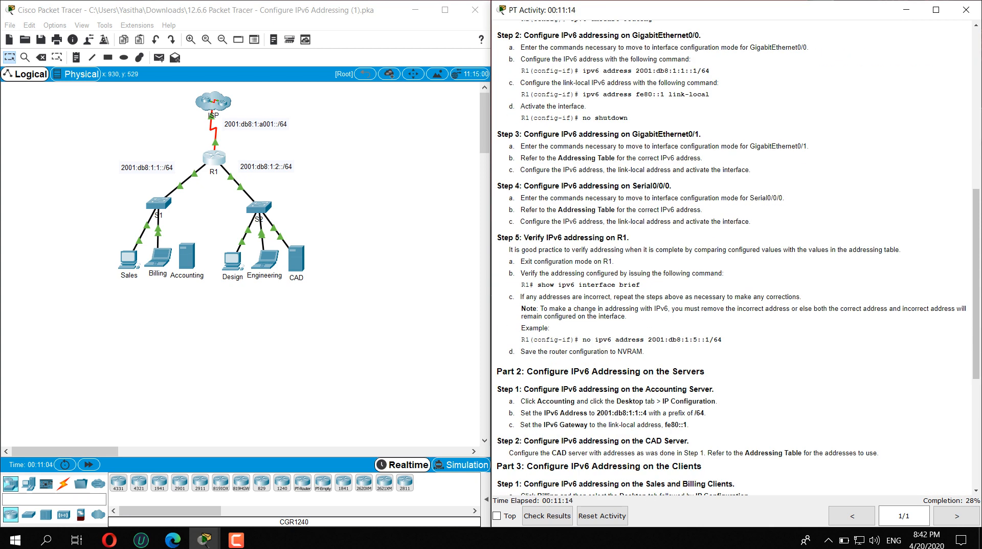
Review the Part 2 server instructions and open the Accounting server's IP Configuration beside them
{"action": "scroll", "coordinate": [737, 256], "scroll_direction": "down", "scroll_amount": 3}
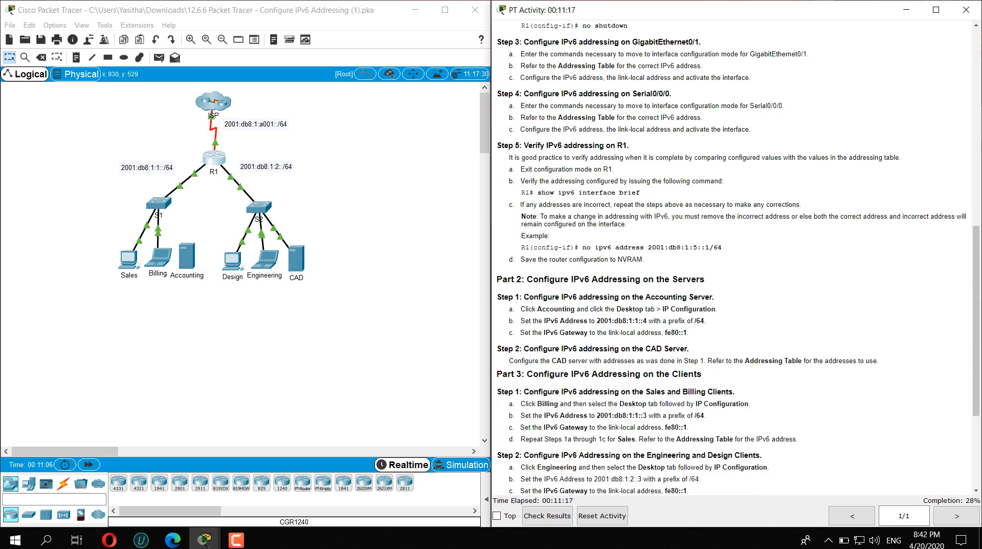
{"action": "scroll", "coordinate": [737, 256], "scroll_direction": "down", "scroll_amount": 2}
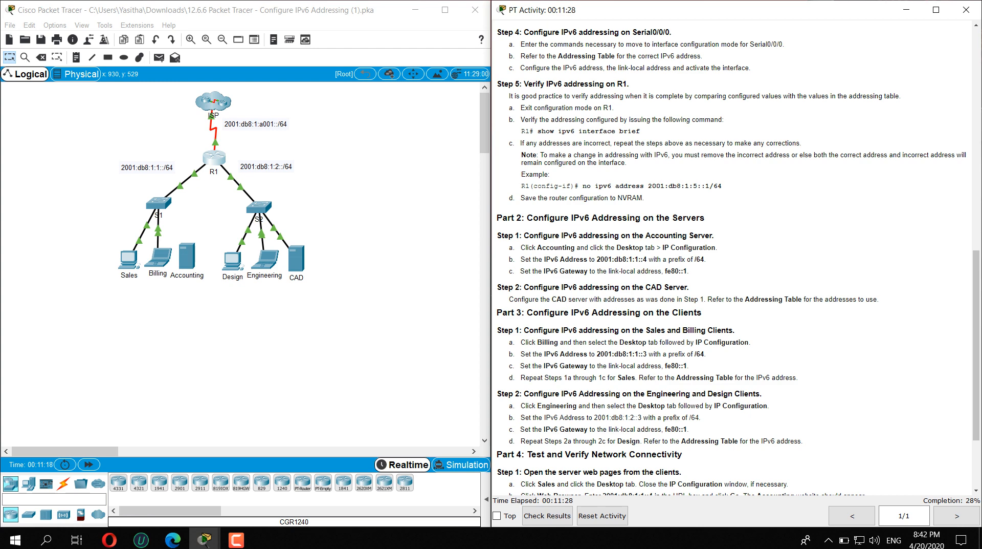
{"action": "left_click_drag", "start_coordinate": [594, 247], "coordinate": [625, 247]}
{"action": "left_click", "coordinate": [187, 256]}
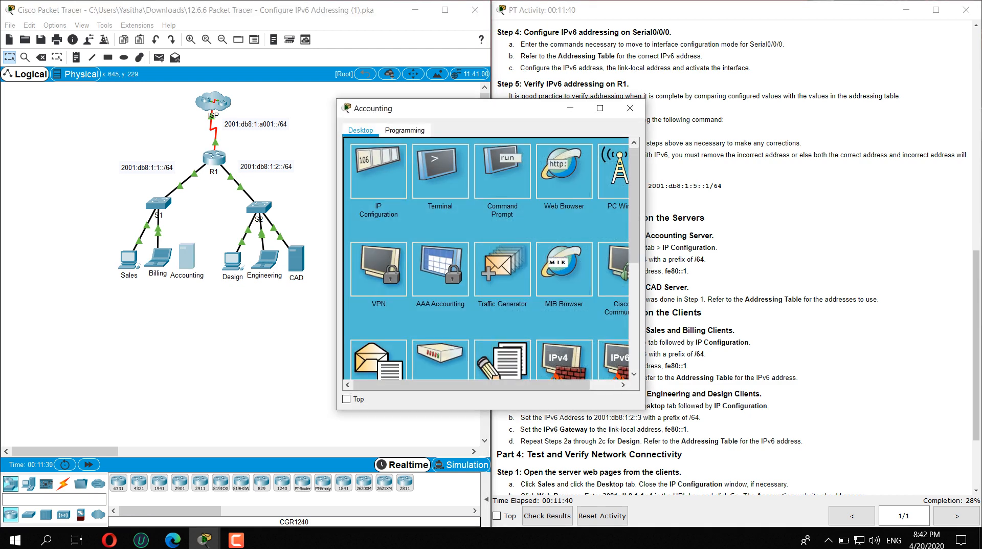
{"action": "left_click", "coordinate": [379, 172]}
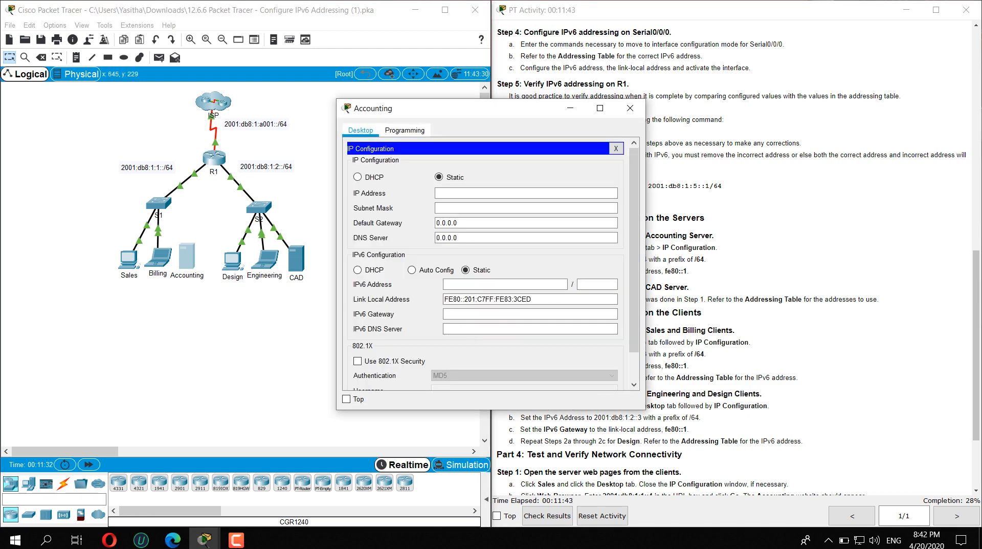
{"action": "left_click_drag", "start_coordinate": [435, 108], "coordinate": [315, 46]}
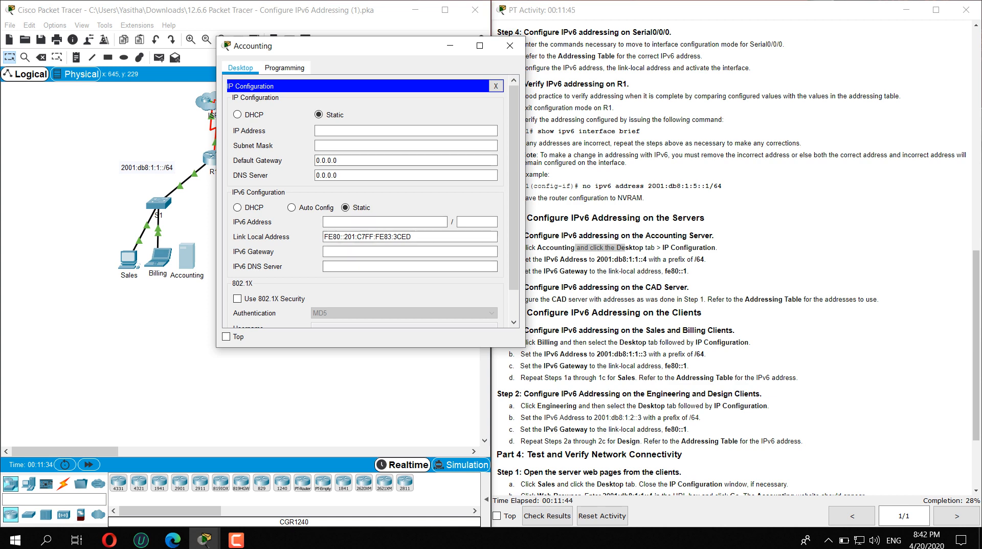
Try to assign the Accounting server the IPv6 address 2001:db8:1:1::4 with prefix 64, copied from the instructions
{"action": "left_click_drag", "start_coordinate": [597, 259], "coordinate": [648, 259]}
{"action": "key", "text": "ctrl+c"}
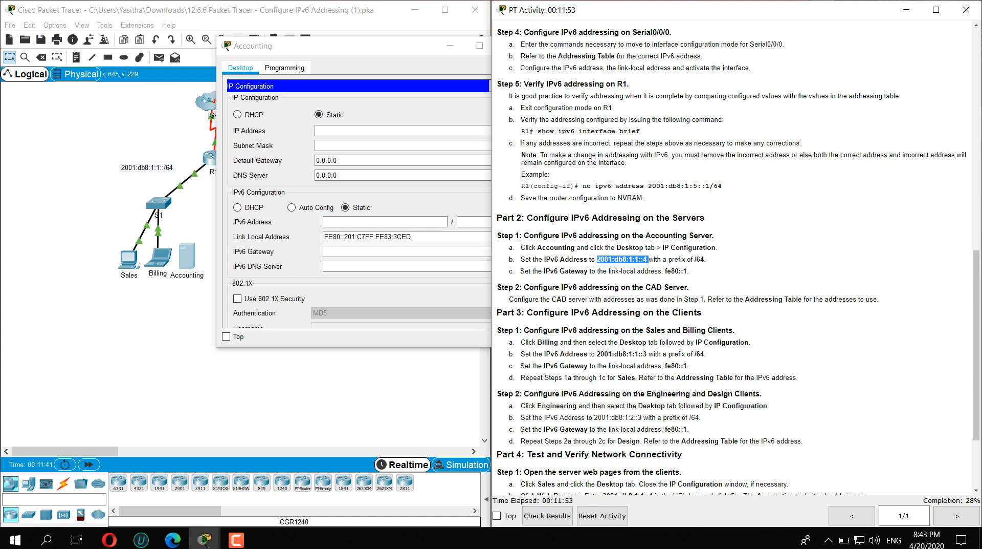
{"action": "left_click", "coordinate": [385, 222]}
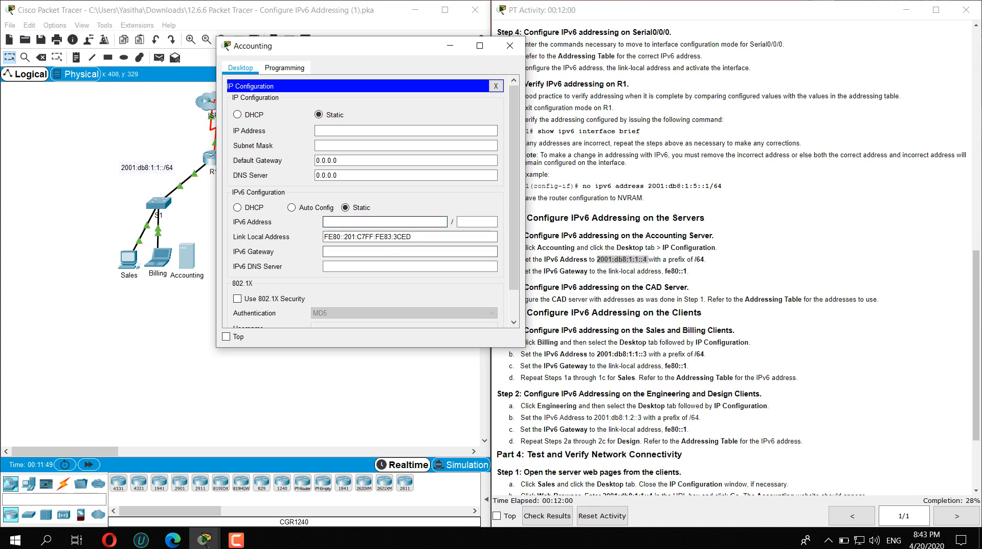
{"action": "right_click", "coordinate": [369, 220]}
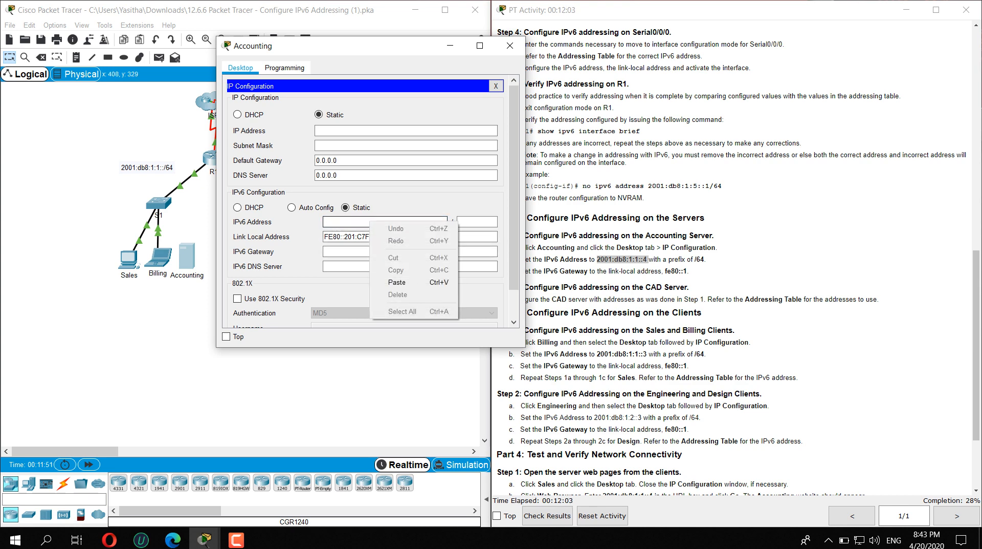
{"action": "left_click", "coordinate": [391, 282]}
{"action": "left_click", "coordinate": [477, 221]}
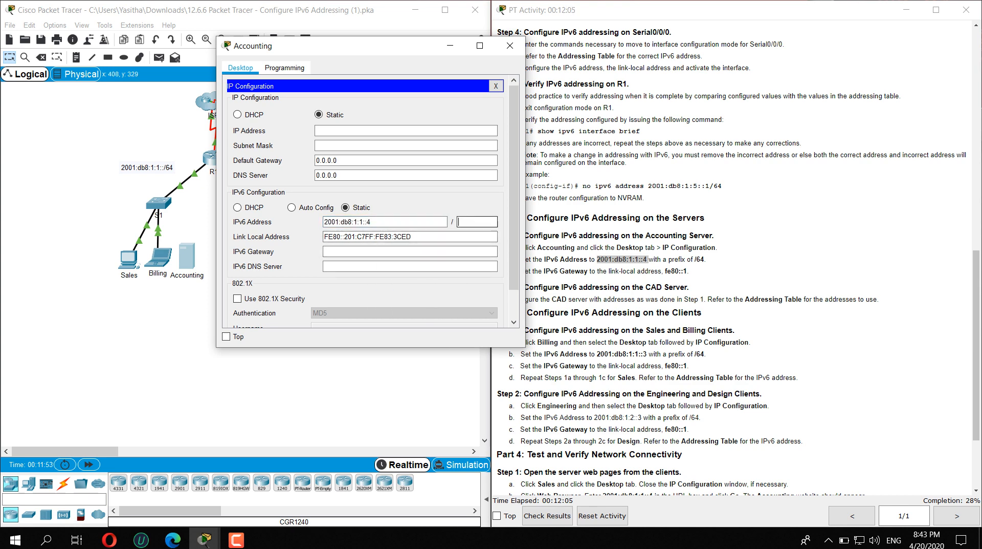
{"action": "type", "text": "64"}
{"action": "left_click", "coordinate": [666, 271]}
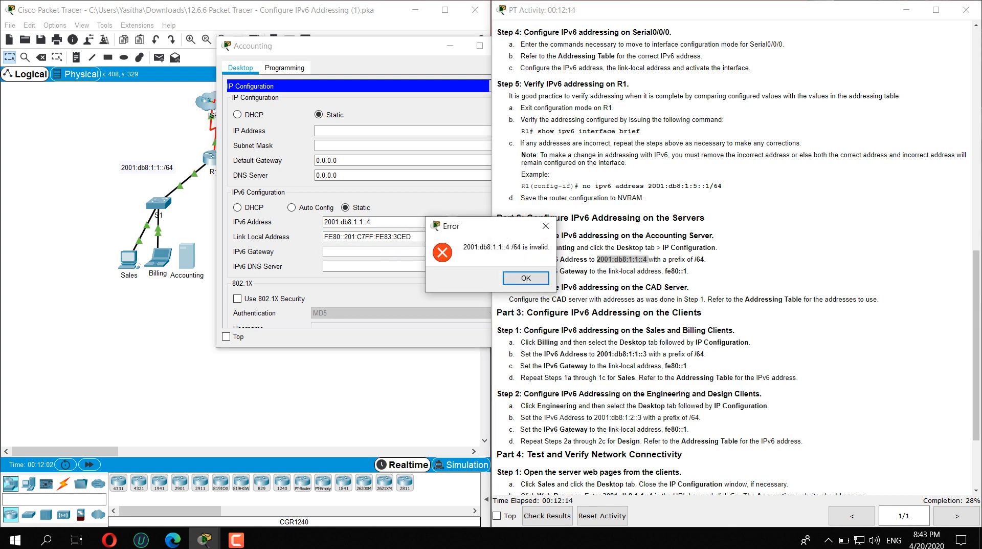
{"action": "left_click", "coordinate": [526, 277]}
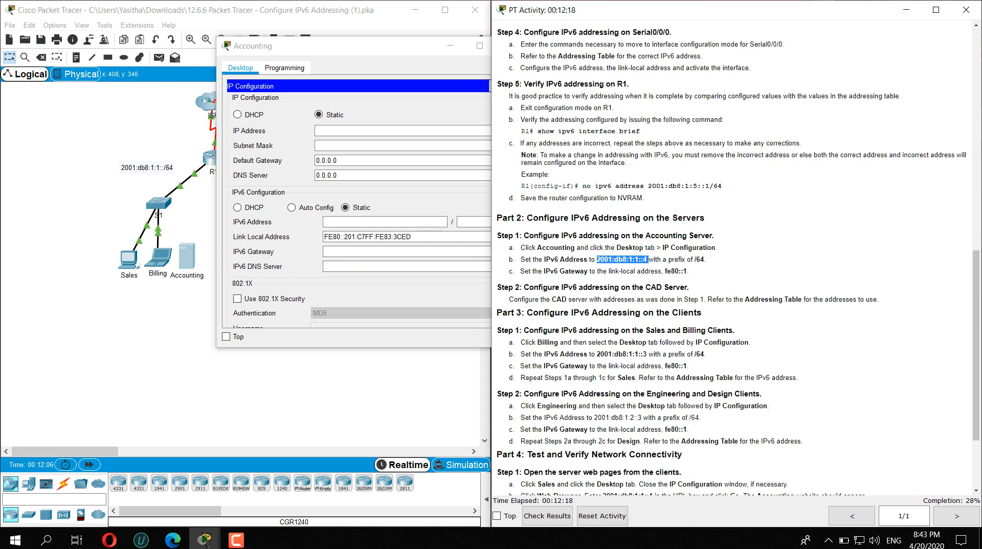
Set the Accounting server's IPv6 gateway to the link-local address fe80::1 given in the instructions
{"action": "left_click", "coordinate": [391, 221]}
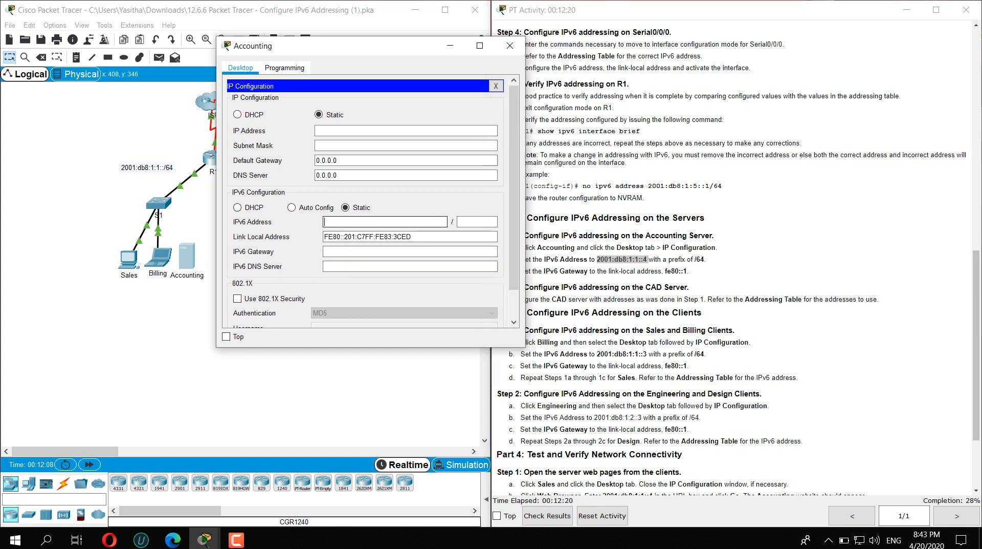
{"action": "left_click", "coordinate": [399, 251]}
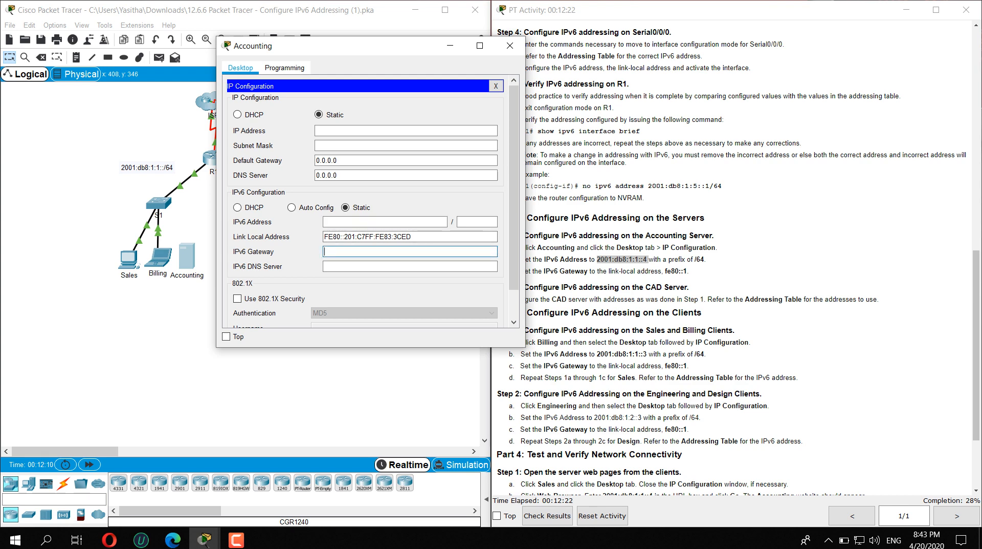
{"action": "left_click_drag", "start_coordinate": [663, 271], "coordinate": [687, 271]}
{"action": "key", "text": "ctrl+c"}
{"action": "left_click", "coordinate": [689, 271]}
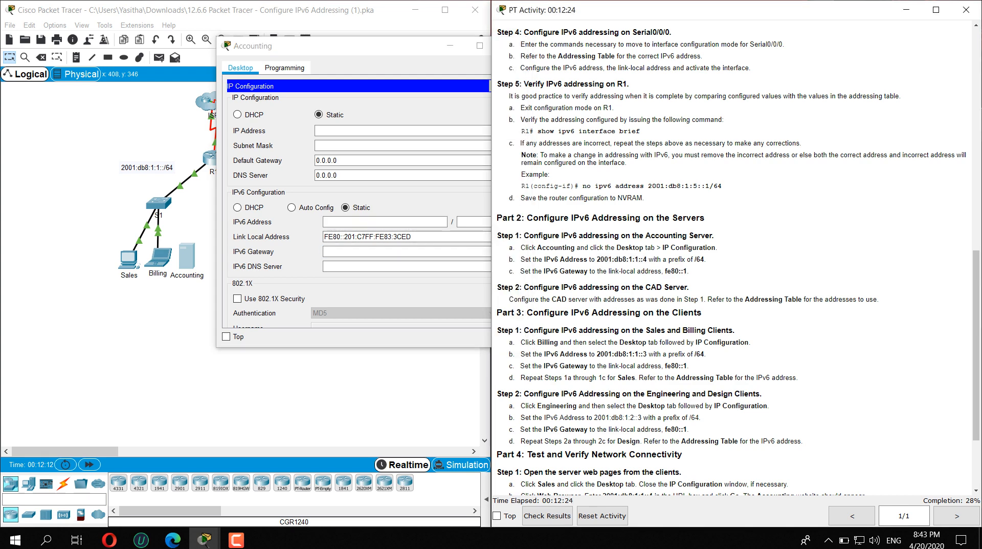
{"action": "left_click_drag", "start_coordinate": [688, 272], "coordinate": [667, 271]}
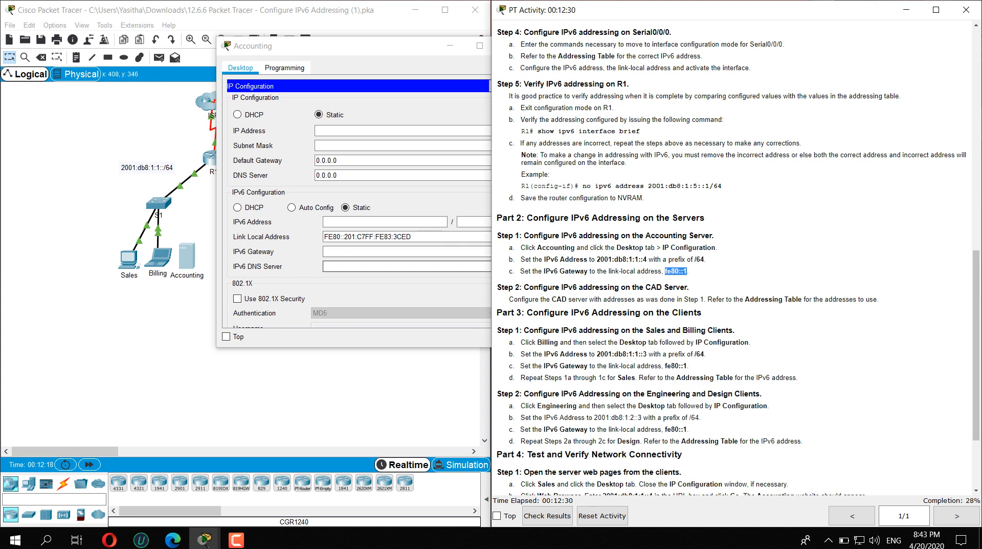
{"action": "left_click", "coordinate": [399, 251]}
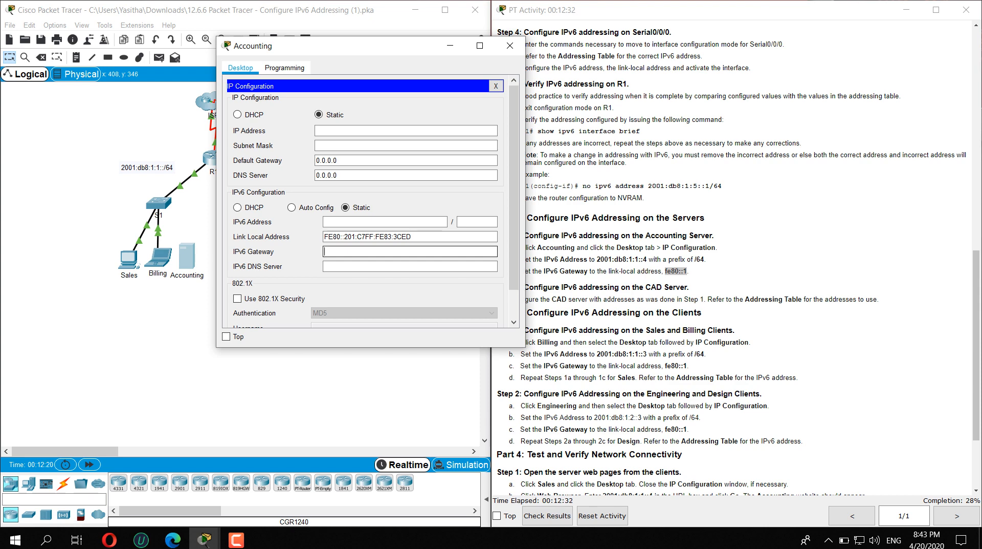
{"action": "right_click", "coordinate": [370, 253]}
{"action": "left_click", "coordinate": [389, 315]}
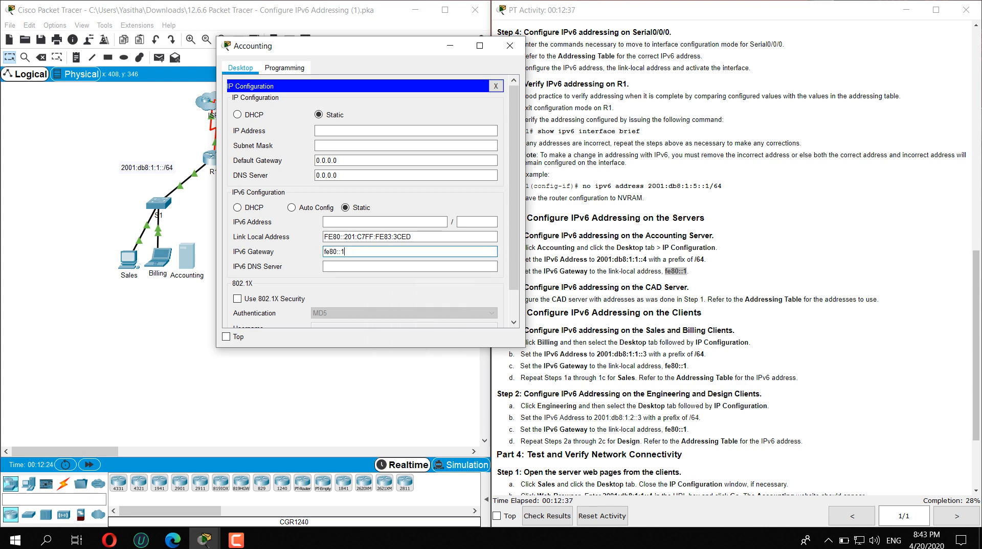
Set the Accounting server's IPv6 address to 2001:db8:1:1::4 with prefix length 64 and close its configuration window
{"action": "left_click", "coordinate": [389, 221]}
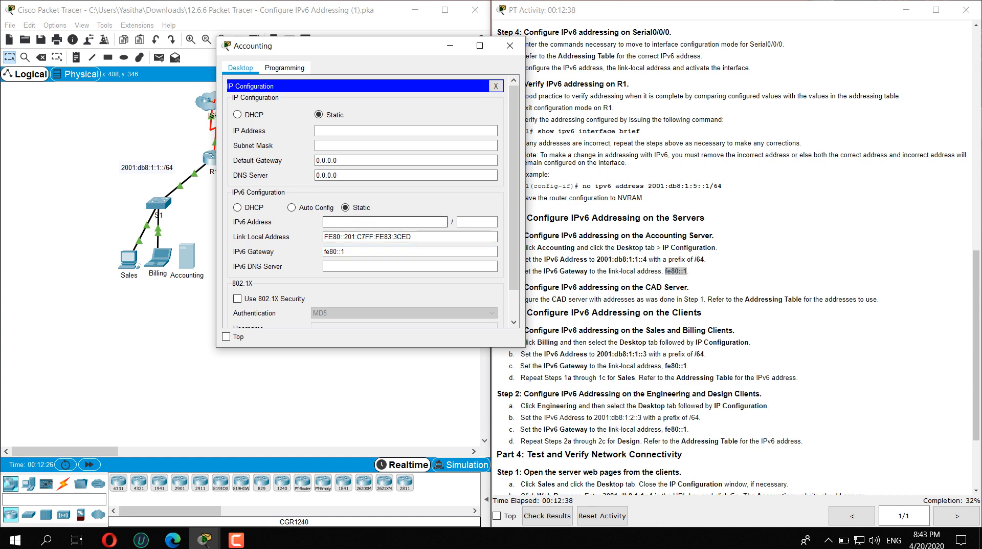
{"action": "type", "text": "2001:db8:1:1::4"}
{"action": "left_click", "coordinate": [477, 222]}
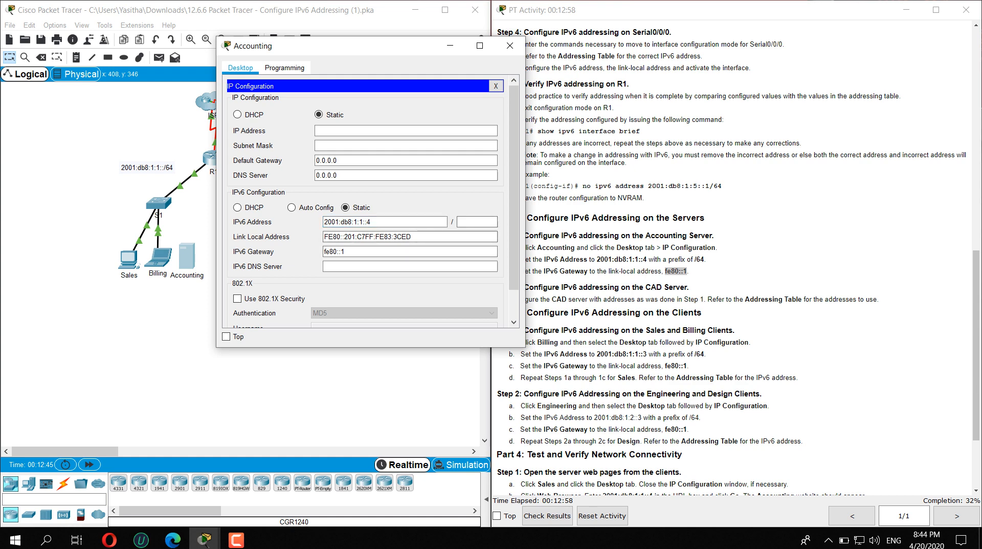
{"action": "type", "text": "64"}
{"action": "left_click", "coordinate": [496, 86]}
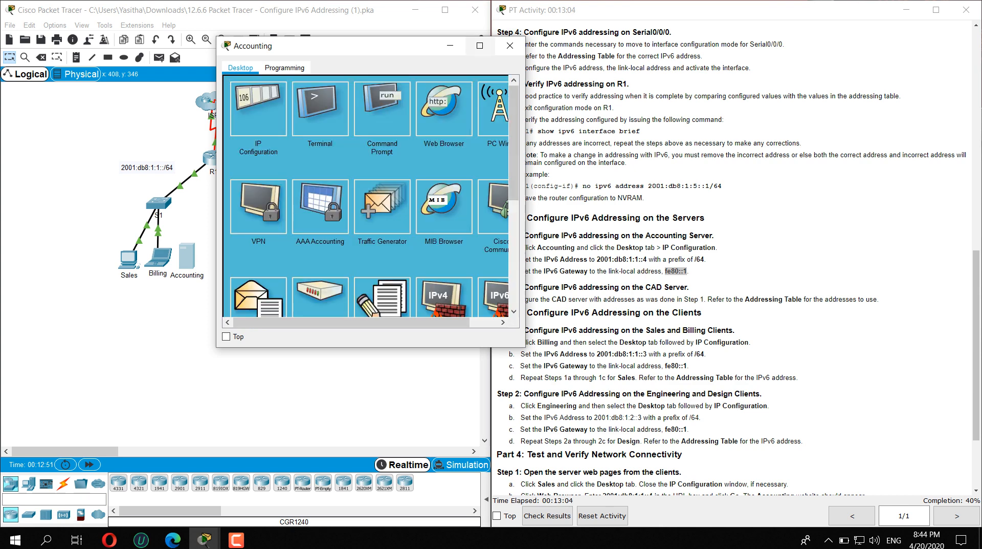
{"action": "left_click", "coordinate": [510, 46]}
Go back to the Addressing Table in the instructions and open the Sales client's IP Configuration next to it
{"action": "scroll", "coordinate": [737, 256], "scroll_direction": "up", "scroll_amount": 20}
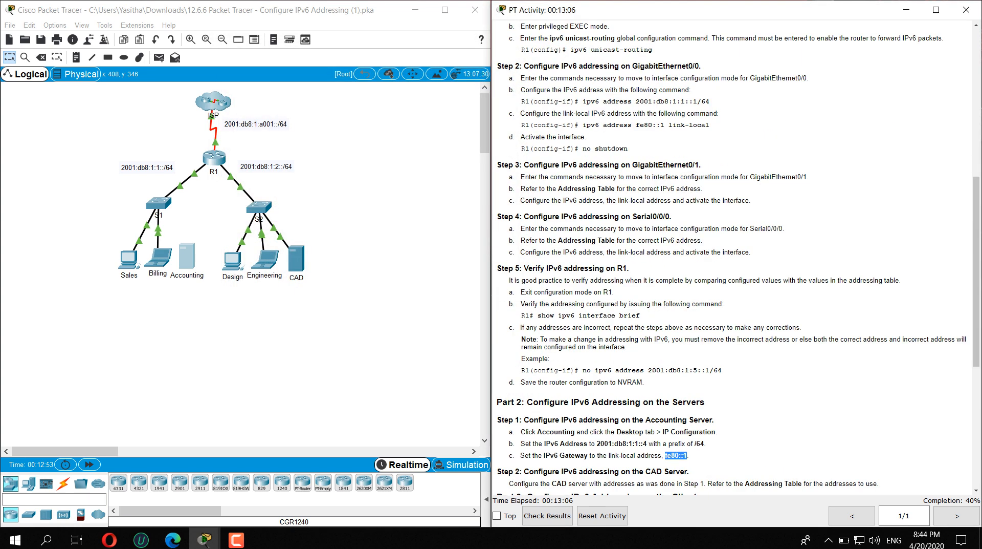
{"action": "scroll", "coordinate": [737, 256], "scroll_direction": "down", "scroll_amount": 17}
{"action": "scroll", "coordinate": [736, 256], "scroll_direction": "down", "scroll_amount": 6}
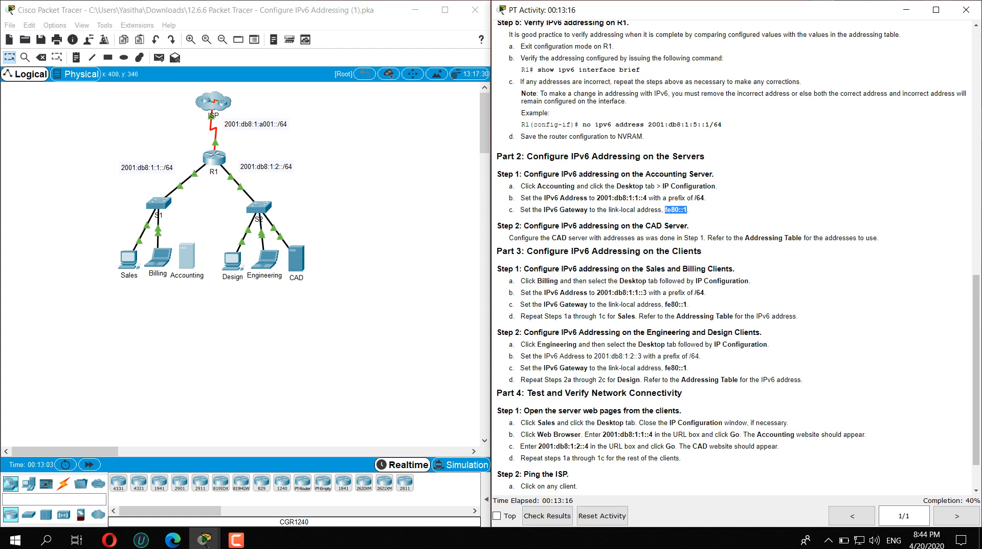
{"action": "scroll", "coordinate": [732, 256], "scroll_direction": "up", "scroll_amount": 15}
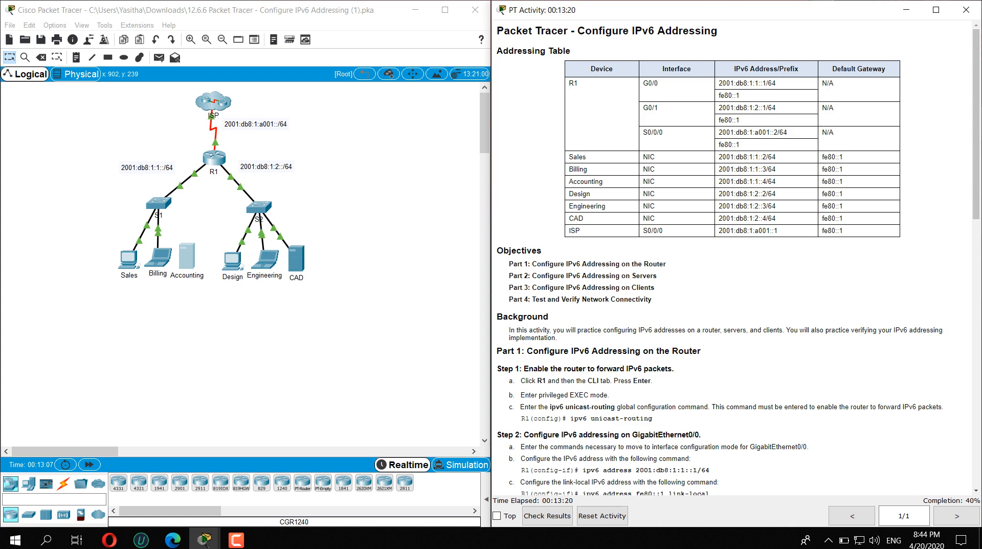
{"action": "left_click", "coordinate": [128, 258]}
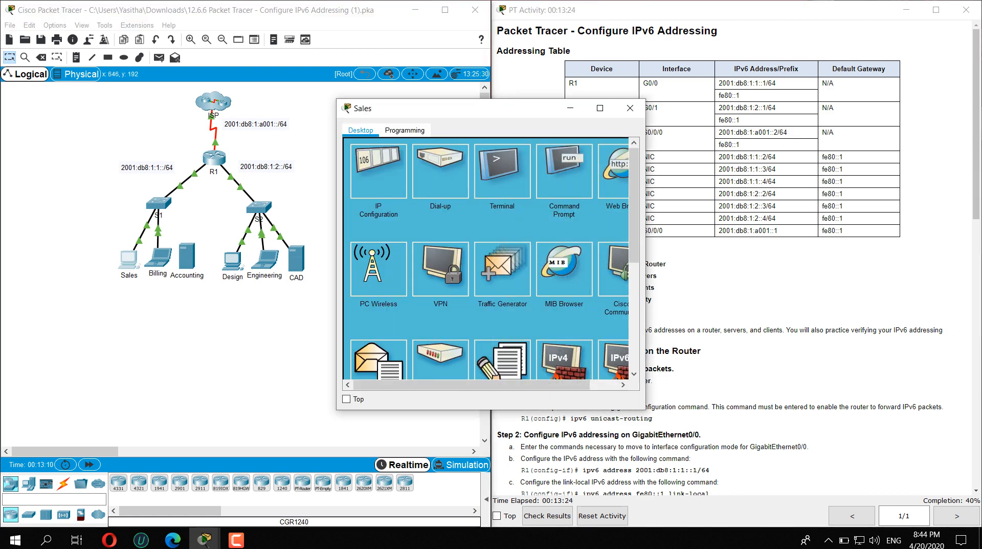
{"action": "left_click", "coordinate": [379, 172]}
{"action": "left_click_drag", "start_coordinate": [460, 110], "coordinate": [286, 86]}
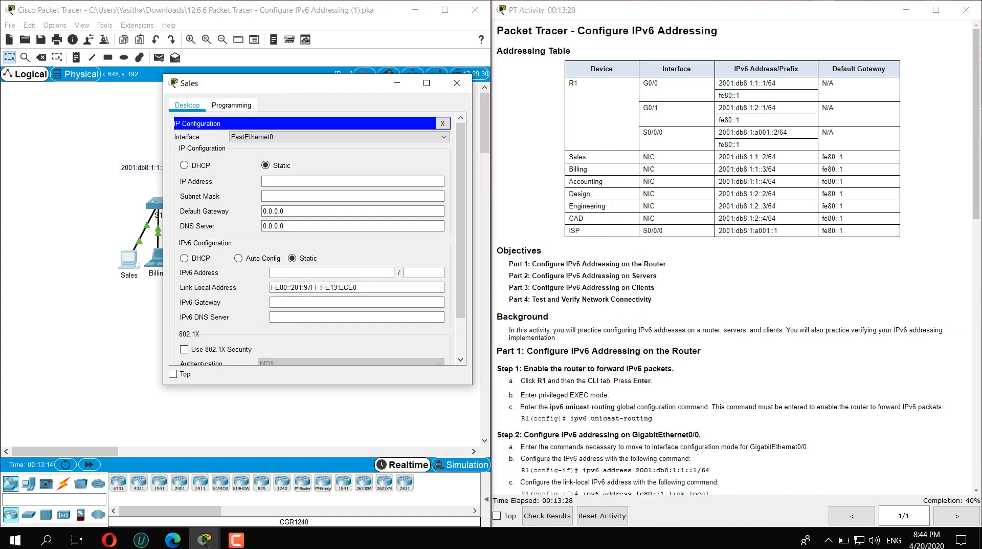
Set the Sales client's static IPv6 address to 2001:db8:1:1::2 with prefix length 64, copying it from the Addressing Table
{"action": "left_click_drag", "start_coordinate": [766, 157], "coordinate": [719, 156]}
{"action": "key", "text": "ctrl+c"}
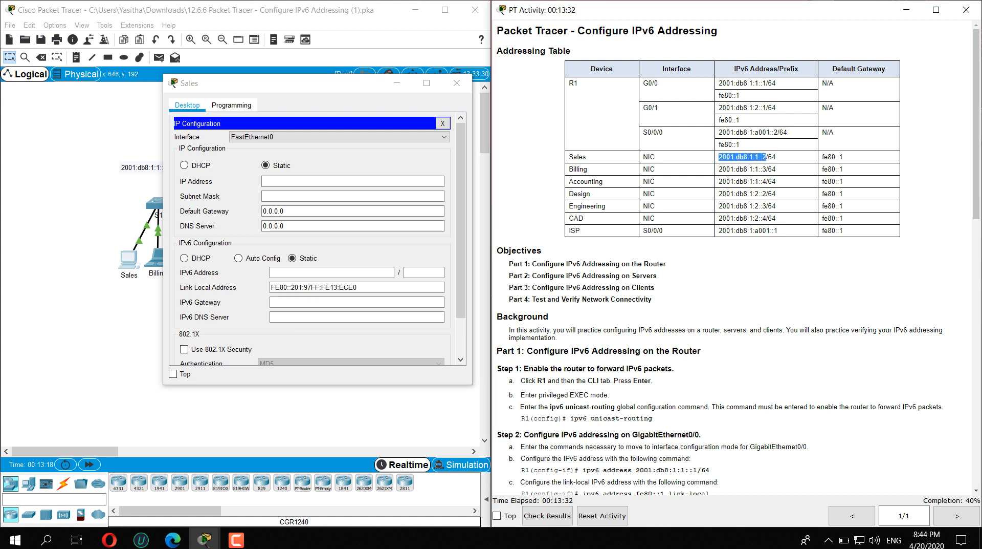
{"action": "left_click", "coordinate": [332, 273]}
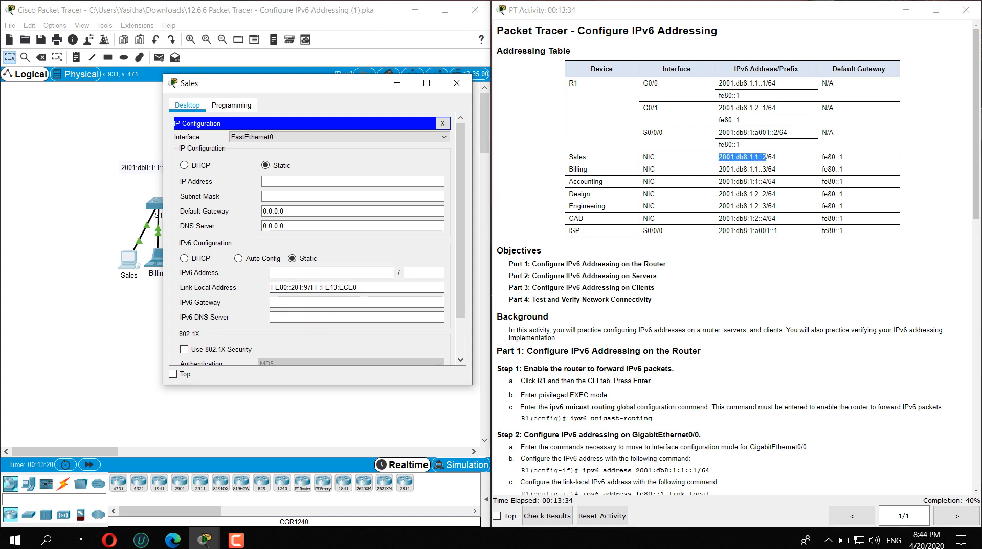
{"action": "right_click", "coordinate": [362, 271]}
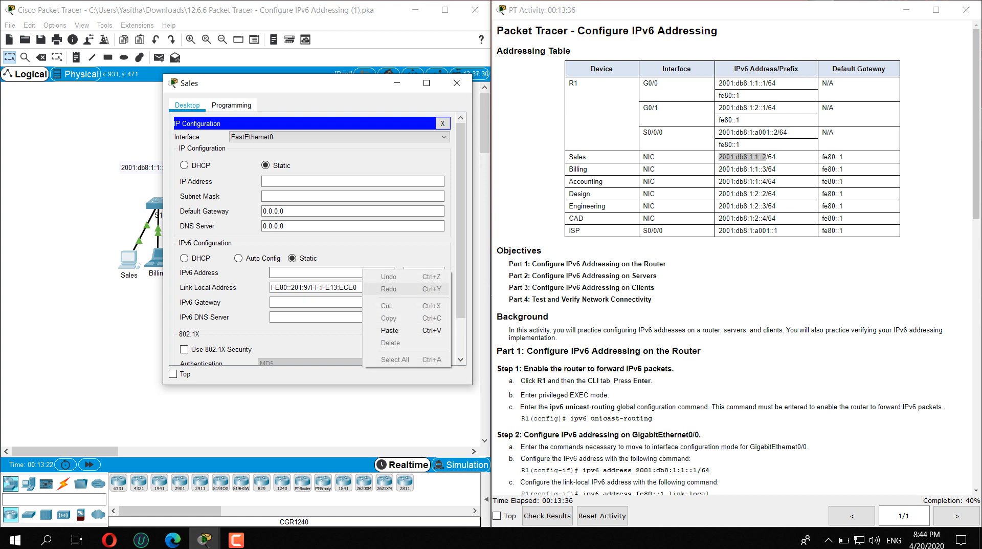
{"action": "left_click", "coordinate": [378, 329]}
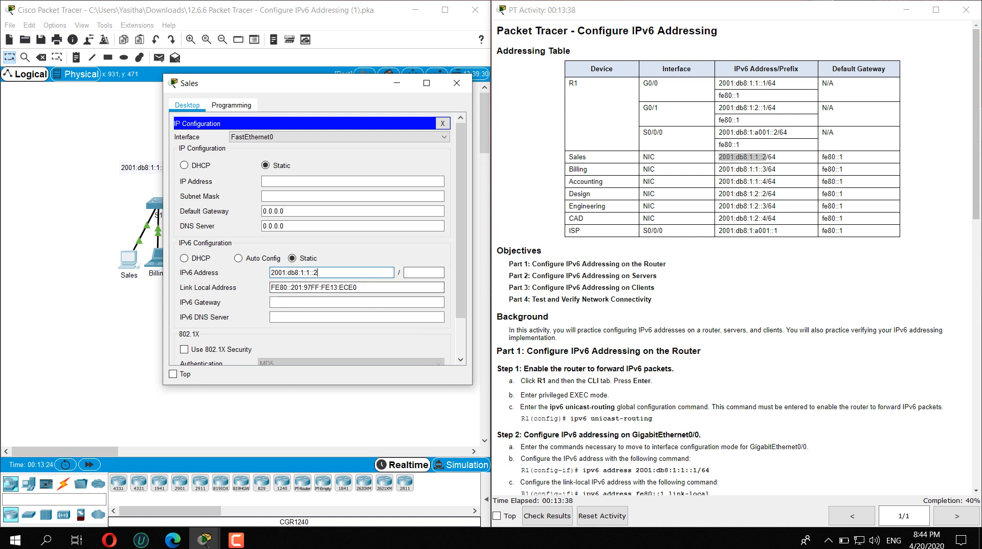
{"action": "left_click", "coordinate": [424, 272]}
{"action": "type", "text": "64"}
Set the Sales client's IPv6 gateway to fe80::1 and close its configuration window
{"action": "key", "text": "Tab"}
{"action": "key", "text": "Tab"}
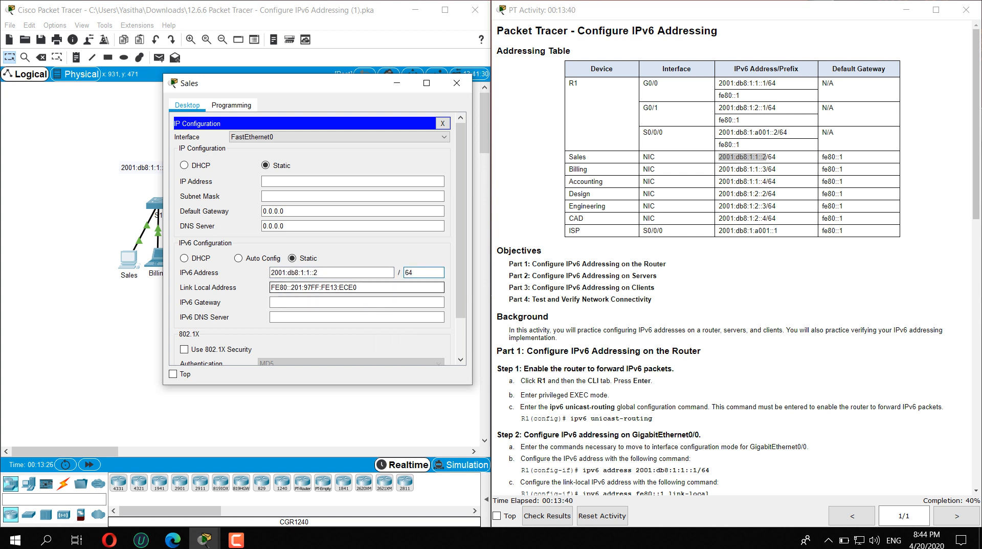
{"action": "type", "text": "fe80"}
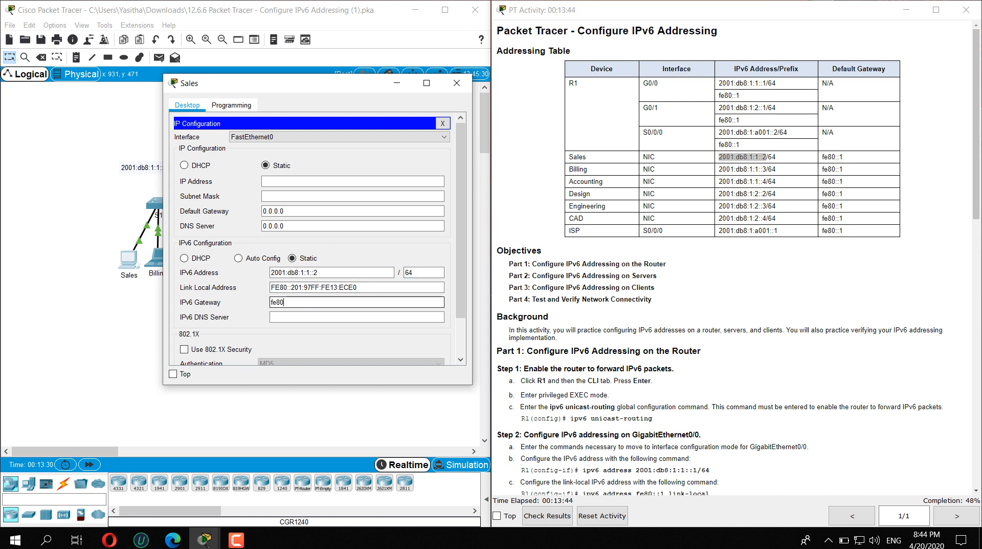
{"action": "type", "text": "::1"}
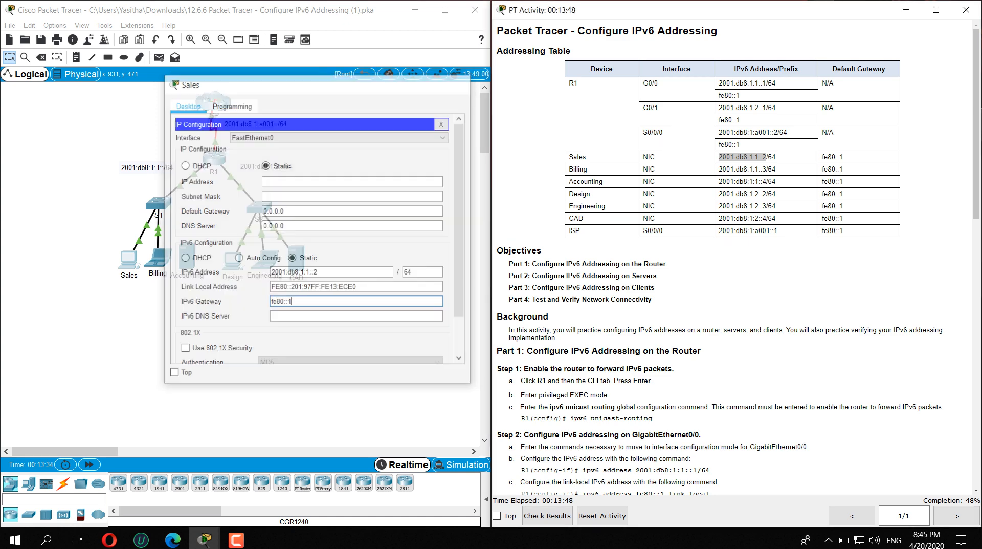
{"action": "left_click", "coordinate": [457, 83]}
Open the Billing client's IP Configuration and place its window so the Addressing Table stays readable
{"action": "left_click", "coordinate": [159, 257]}
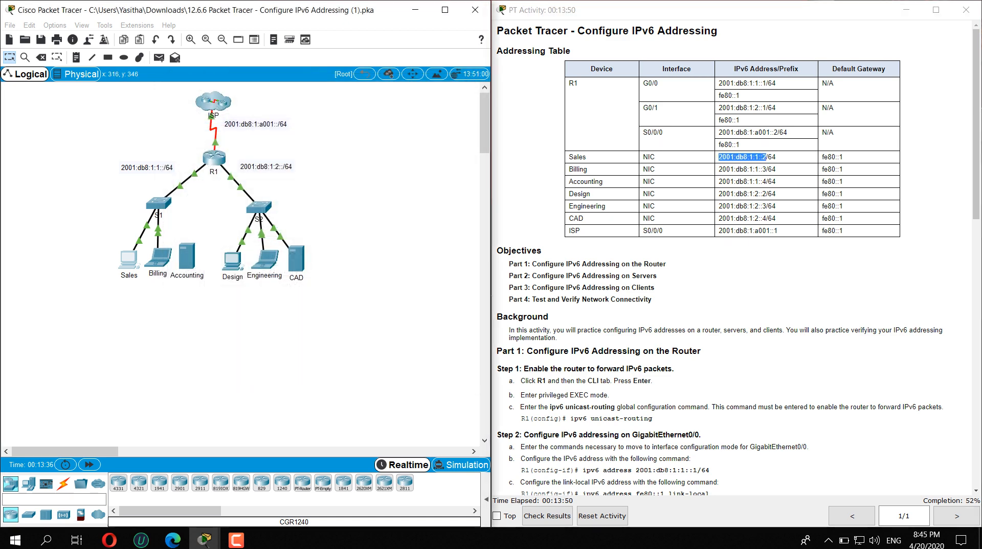
{"action": "left_click", "coordinate": [512, 109]}
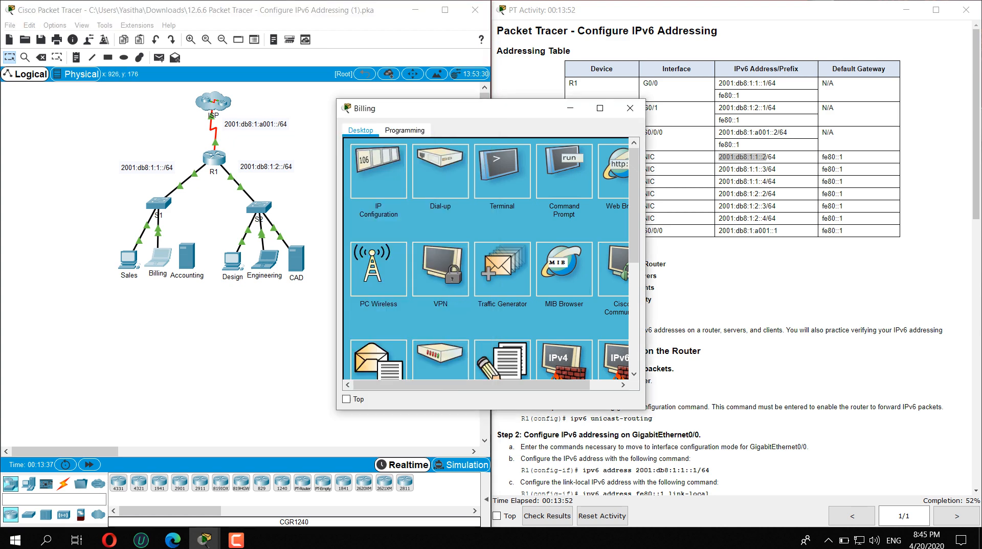
{"action": "left_click", "coordinate": [379, 171]}
{"action": "left_click_drag", "start_coordinate": [481, 112], "coordinate": [417, 65]}
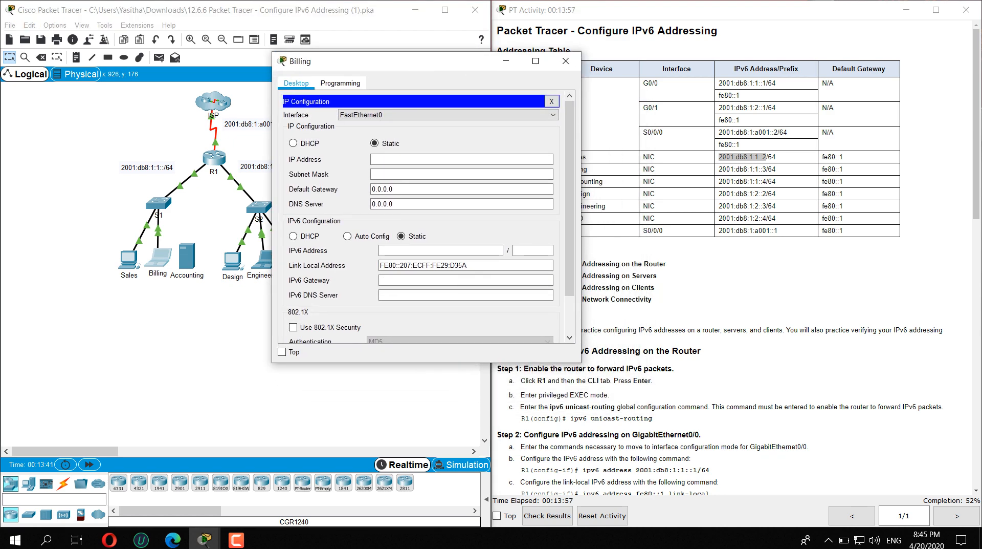
Set the Billing client's static IPv6 address to 2001:db8:1:1::3 with prefix length 64, copying the address from the Addressing Table
{"action": "left_click_drag", "start_coordinate": [766, 169], "coordinate": [718, 169]}
{"action": "key", "text": "ctrl+c"}
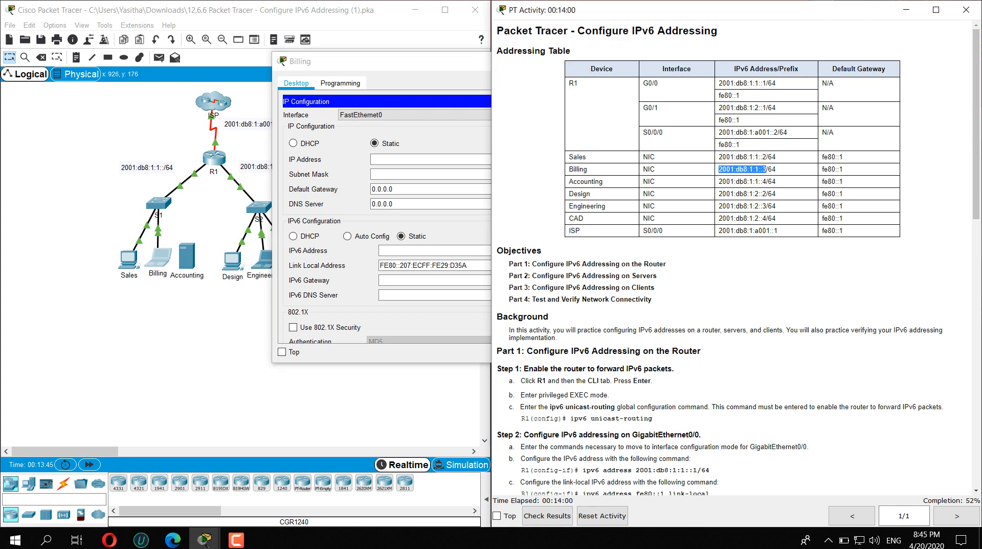
{"action": "left_click", "coordinate": [432, 250]}
{"action": "right_click", "coordinate": [432, 250]}
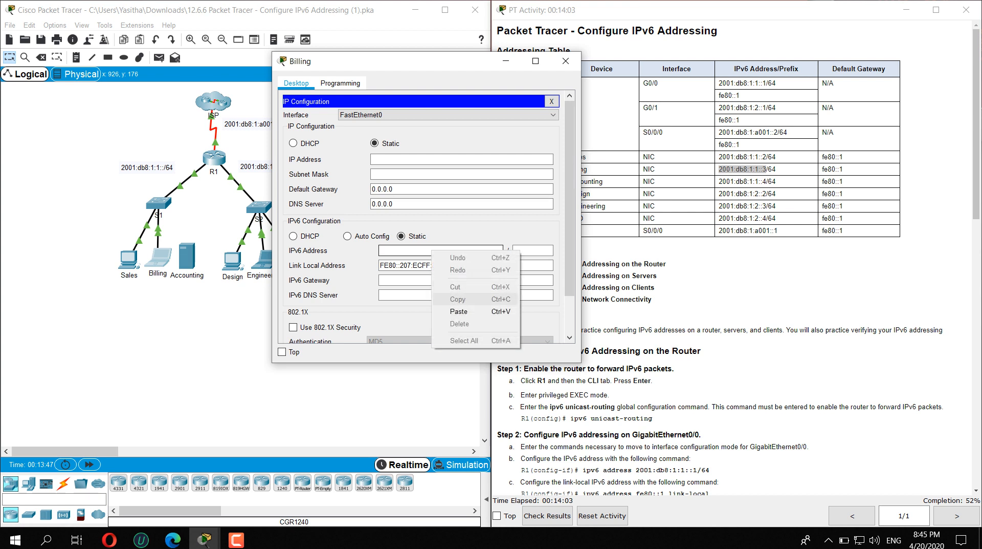
{"action": "left_click", "coordinate": [459, 311]}
{"action": "left_click", "coordinate": [532, 250]}
{"action": "type", "text": "64"}
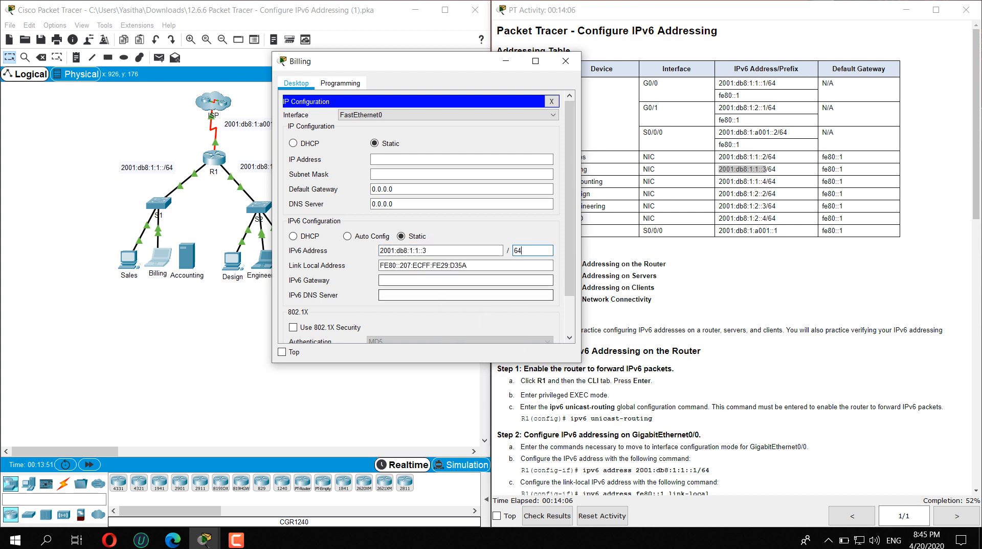
Set the Billing client's IPv6 gateway to fe80::1 and close its configuration window
{"action": "left_click", "coordinate": [466, 280]}
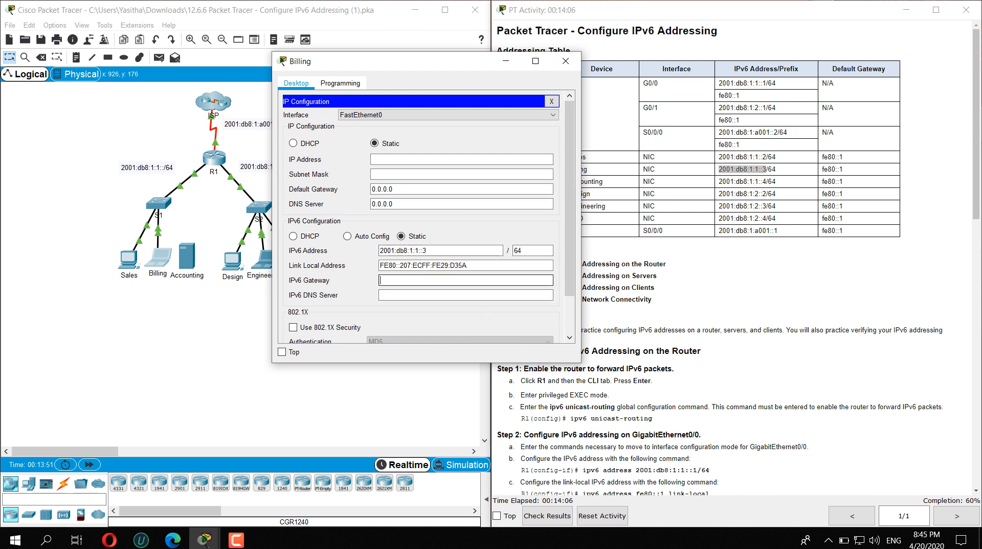
{"action": "type", "text": "fe80::1"}
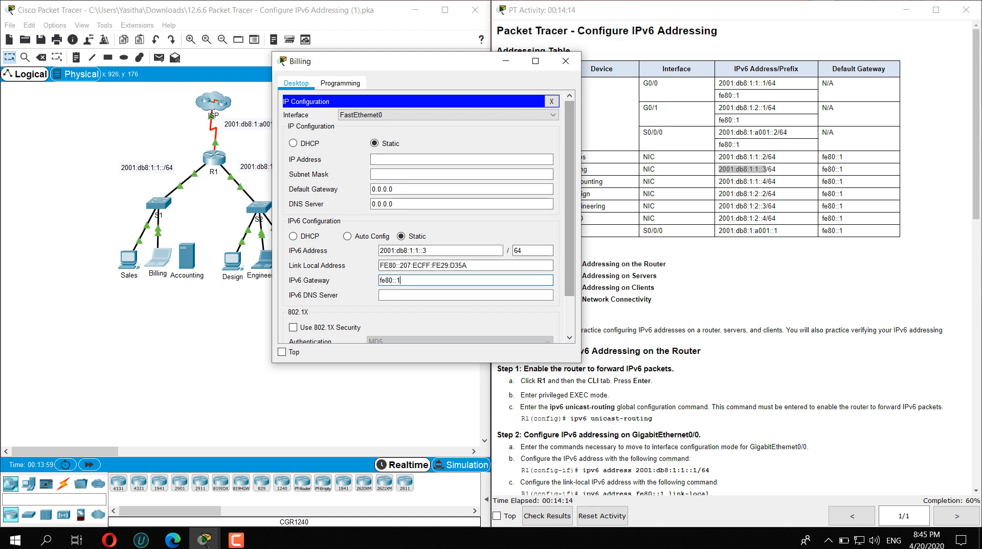
{"action": "scroll", "coordinate": [735, 255], "scroll_direction": "down", "scroll_amount": 4}
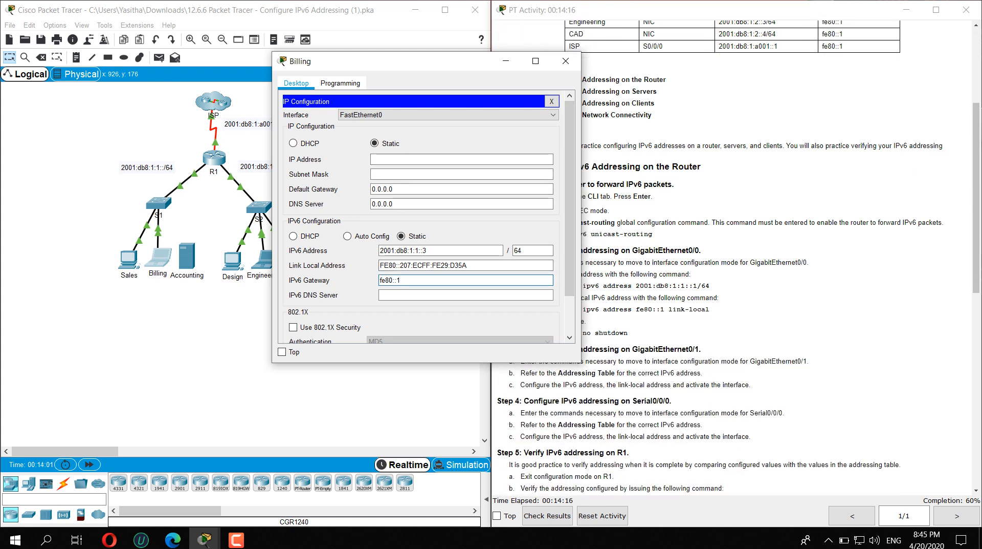
{"action": "left_click_drag", "start_coordinate": [453, 65], "coordinate": [353, 43]}
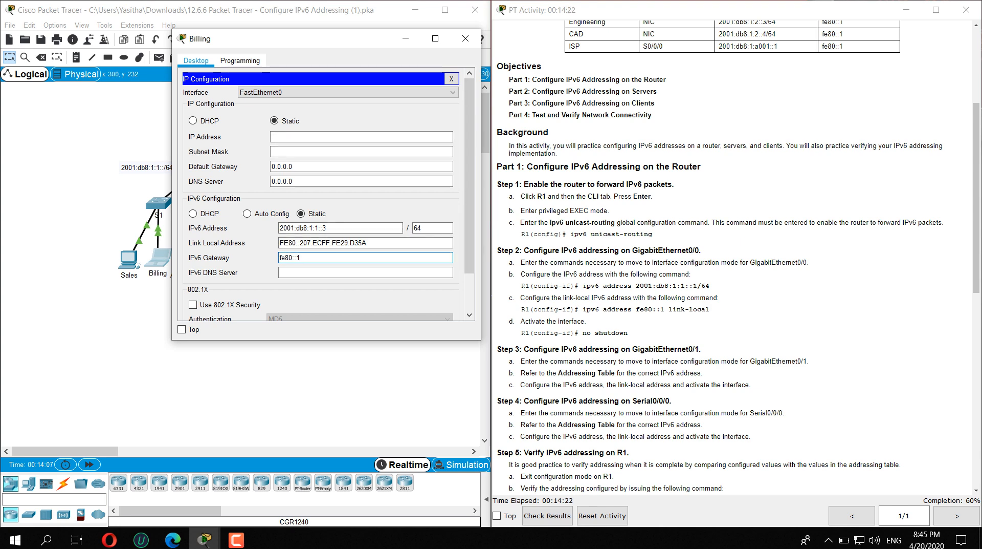
{"action": "left_click", "coordinate": [466, 38]}
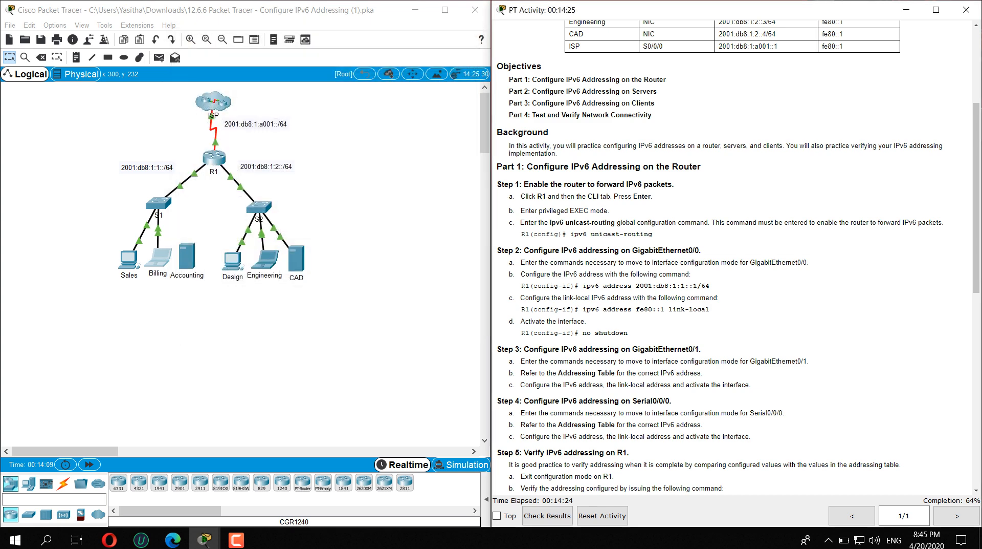
Check the Accounting server's IPv6 address and gateway in its IP Configuration, then close the window
{"action": "left_click", "coordinate": [187, 256]}
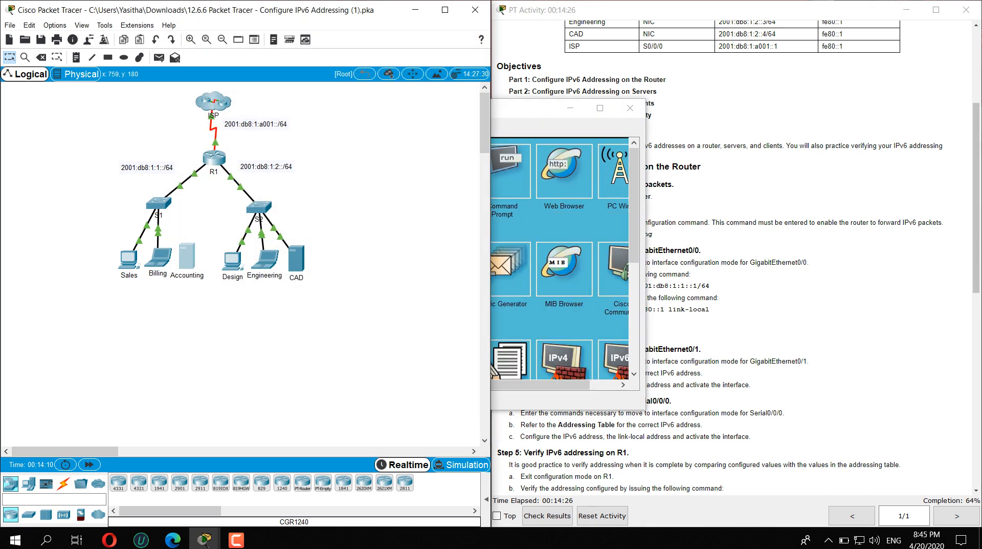
{"action": "left_click", "coordinate": [517, 110]}
{"action": "left_click", "coordinate": [378, 172]}
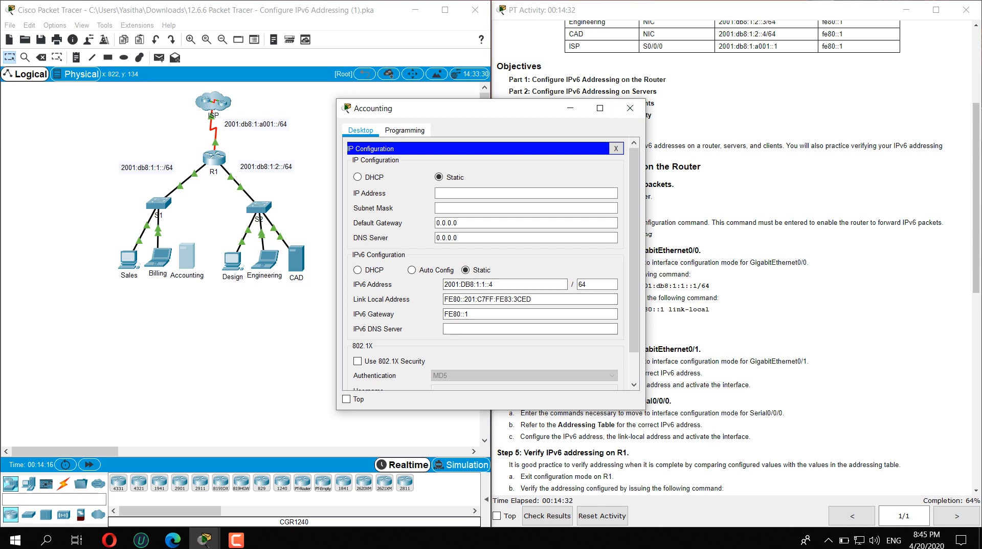
{"action": "left_click", "coordinate": [630, 108]}
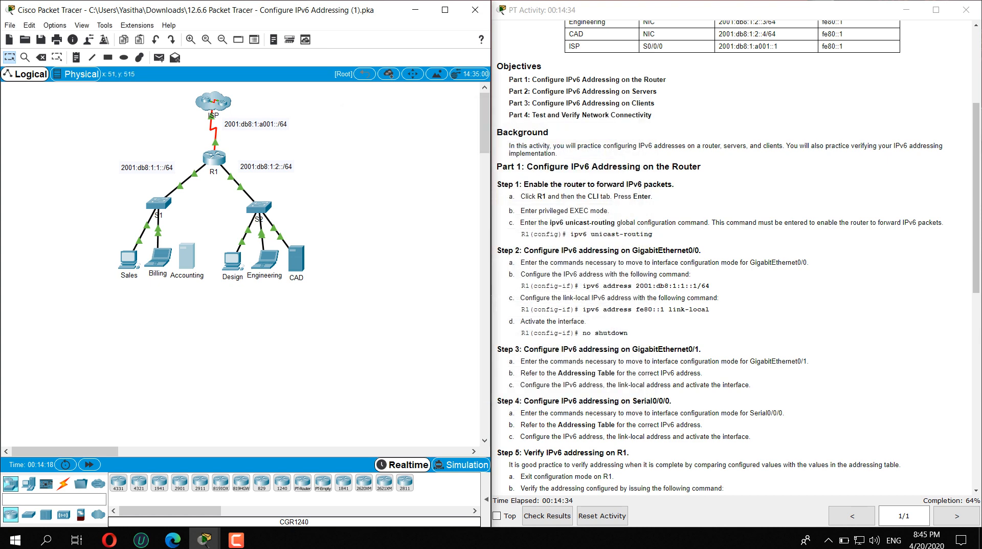
Open the Design client's IP Configuration and place it beside the Addressing Table in the instructions
{"action": "left_click", "coordinate": [232, 259]}
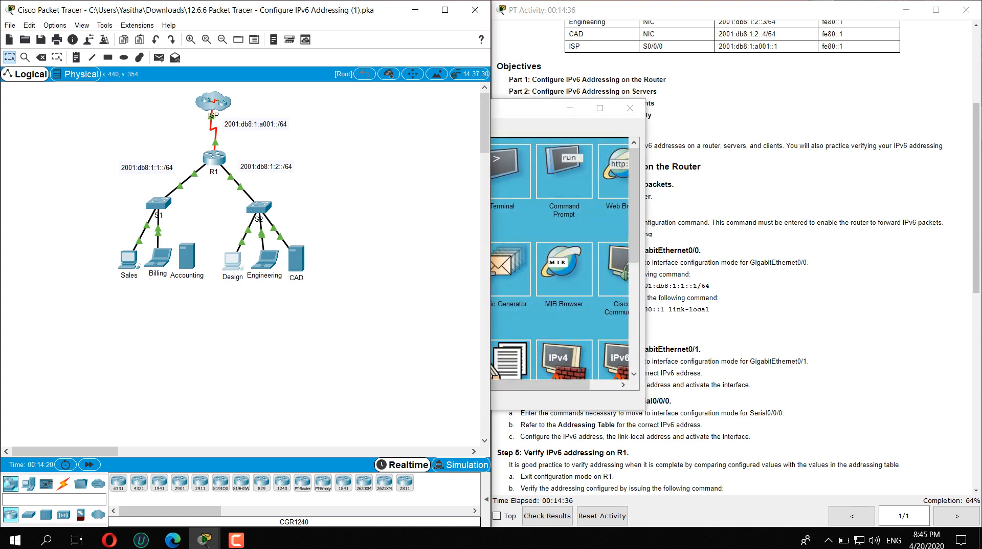
{"action": "left_click", "coordinate": [379, 172]}
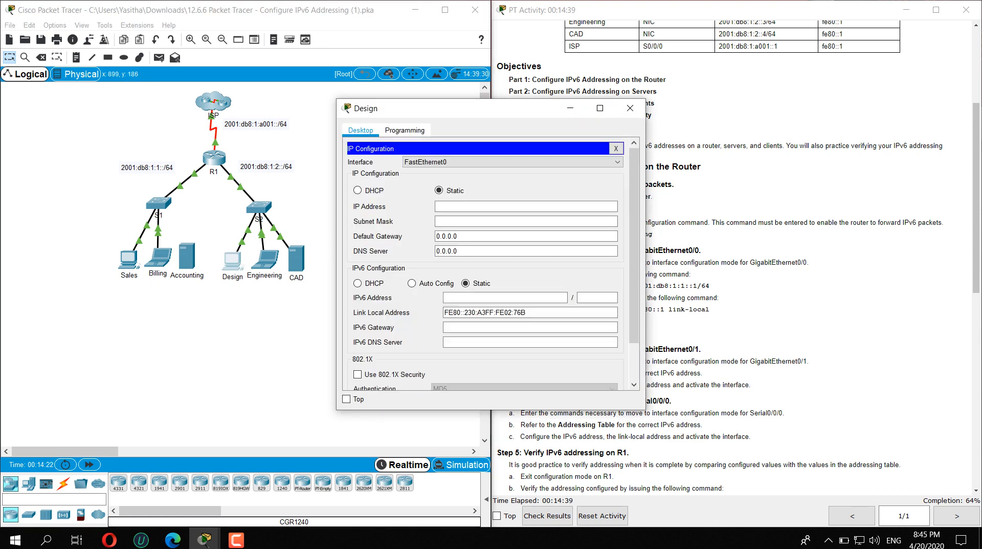
{"action": "left_click", "coordinate": [505, 297]}
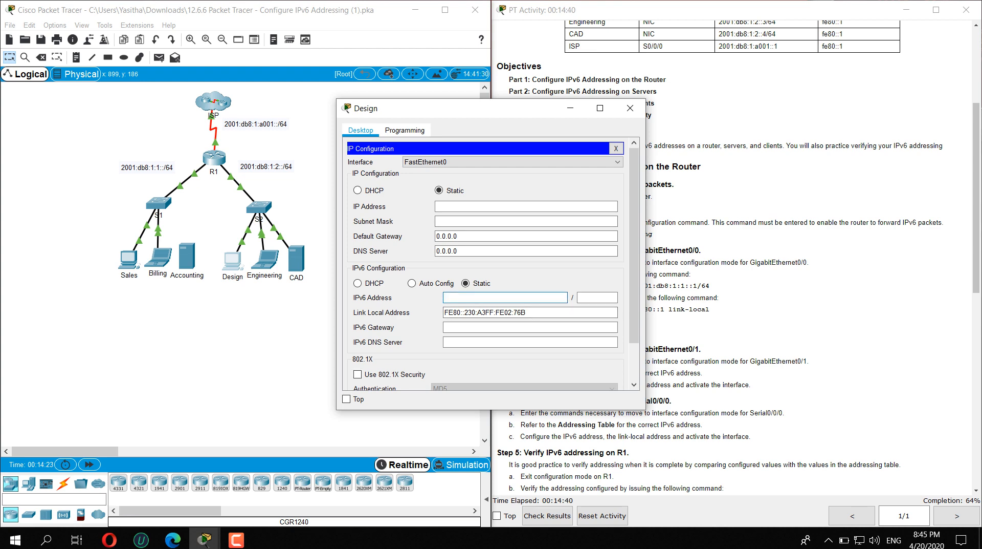
{"action": "scroll", "coordinate": [767, 230], "scroll_direction": "up", "scroll_amount": 5}
{"action": "scroll", "coordinate": [768, 256], "scroll_direction": "down", "scroll_amount": 2}
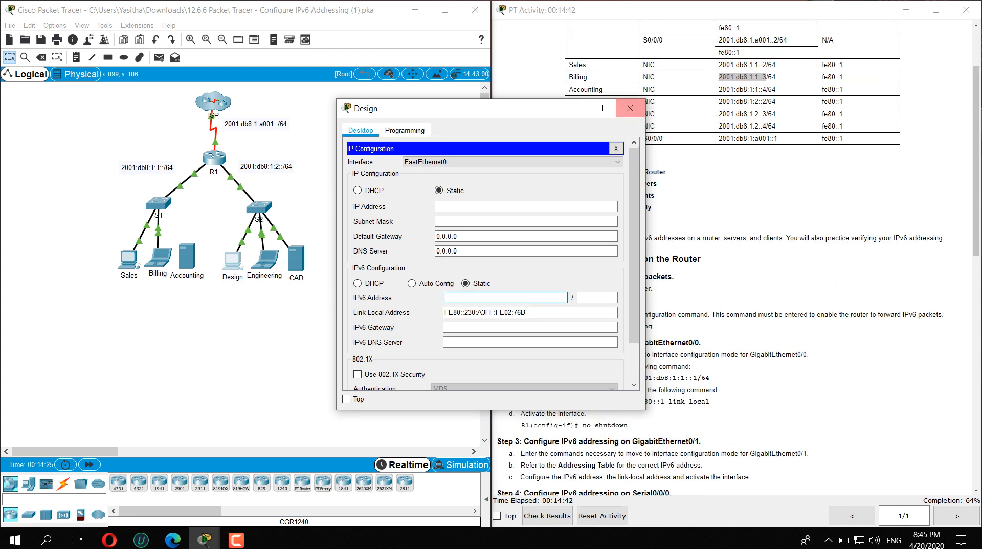
{"action": "left_click_drag", "start_coordinate": [514, 109], "coordinate": [442, 78]}
{"action": "scroll", "coordinate": [512, 78], "scroll_direction": "up", "scroll_amount": 1}
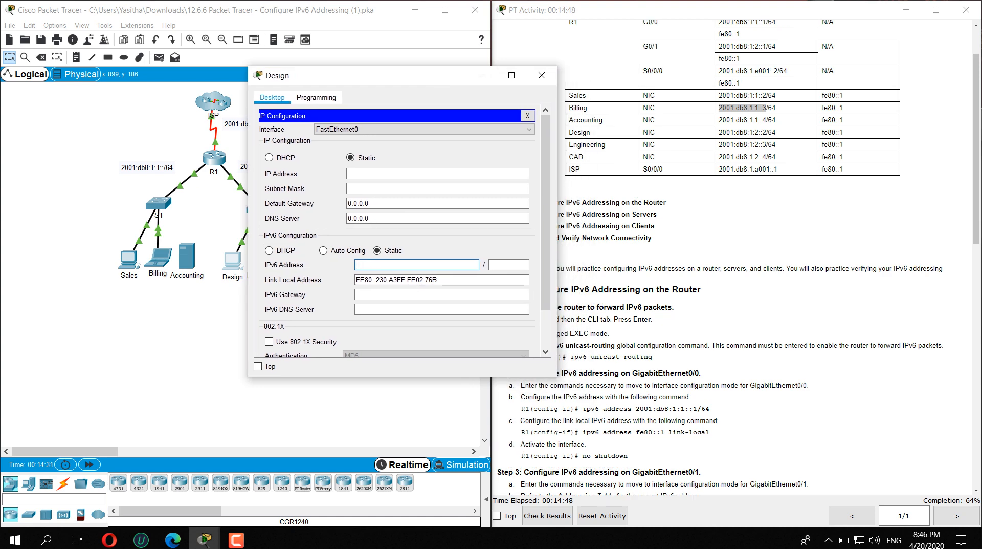
Set the Design client's static IPv6 address to 2001:db8:1:2::2 with prefix length 64, copying the address from the Addressing Table
{"action": "left_click", "coordinate": [719, 132]}
{"action": "left_click_drag", "start_coordinate": [736, 132], "coordinate": [718, 132]}
{"action": "key", "text": "ctrl+c"}
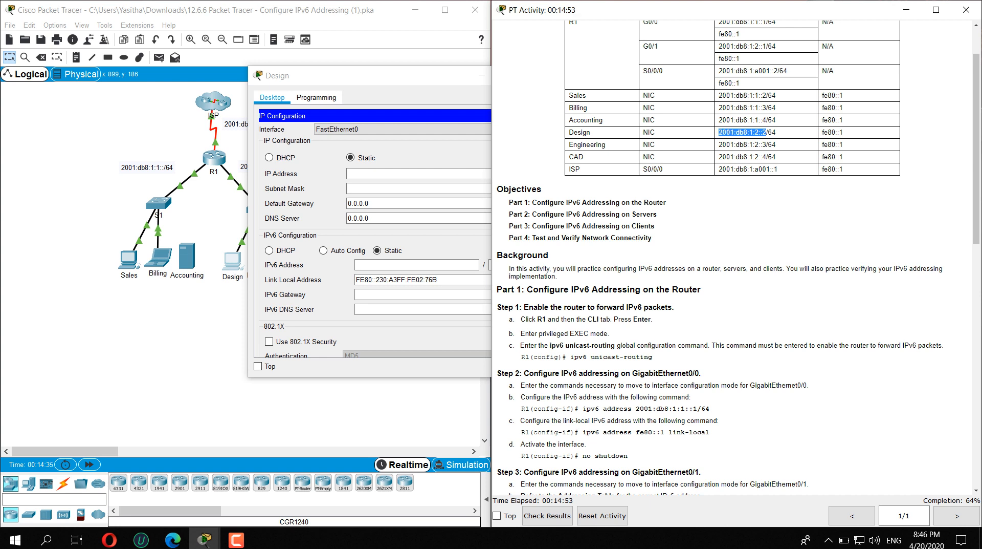
{"action": "left_click", "coordinate": [718, 132]}
{"action": "left_click", "coordinate": [461, 265]}
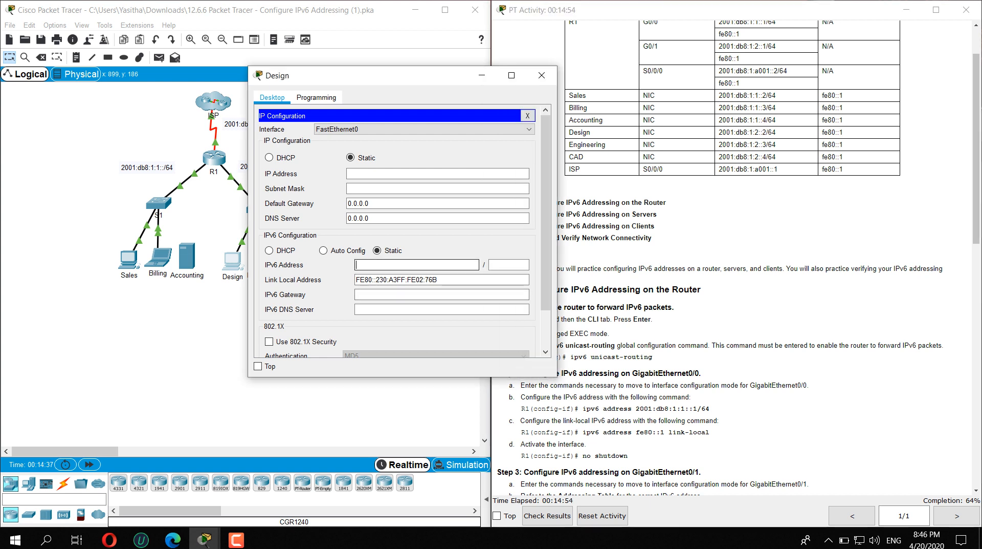
{"action": "right_click", "coordinate": [461, 265]}
{"action": "left_click", "coordinate": [479, 325]}
{"action": "left_click", "coordinate": [507, 265]}
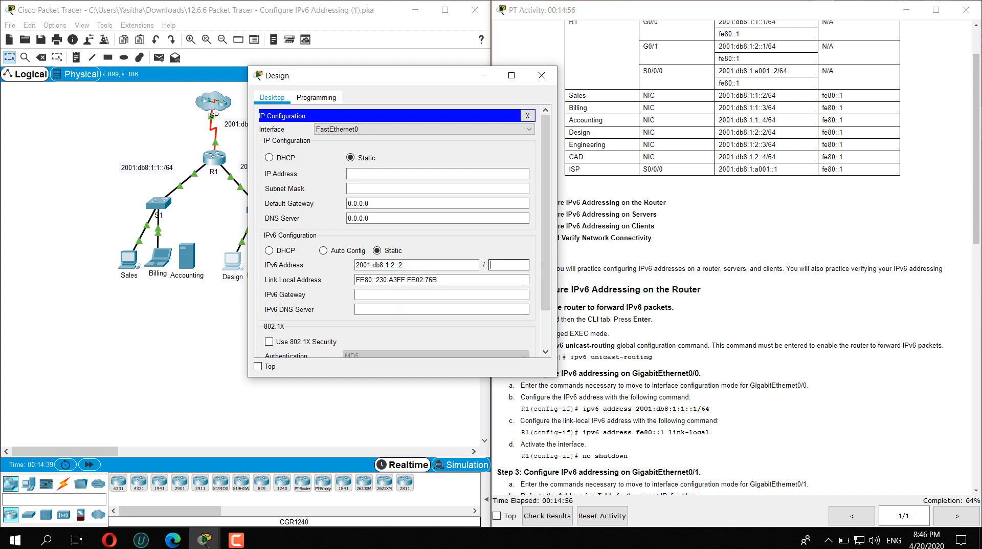
{"action": "type", "text": "64"}
Set the Design client's IPv6 gateway to fe80::1 and close its configuration window
{"action": "key", "text": "Tab"}
{"action": "key", "text": "Tab"}
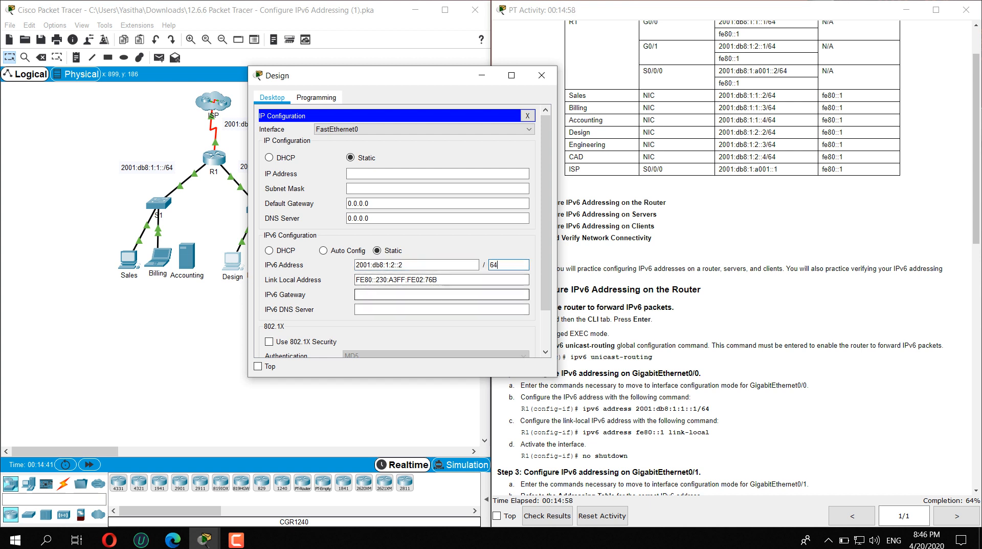
{"action": "type", "text": "fe80::1"}
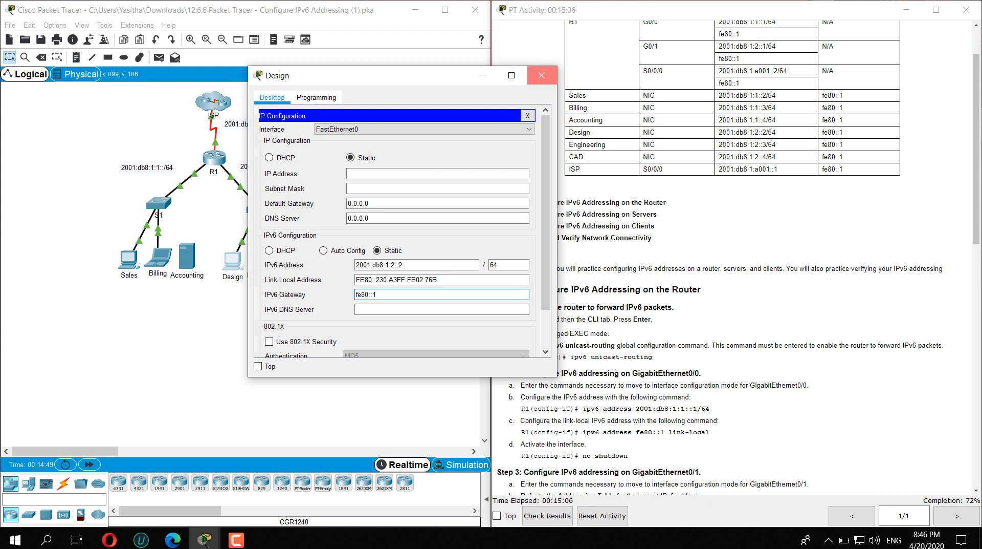
{"action": "left_click", "coordinate": [542, 75]}
Open the Engineering client's IP Configuration and place its window beside the Addressing Table
{"action": "left_click", "coordinate": [263, 269]}
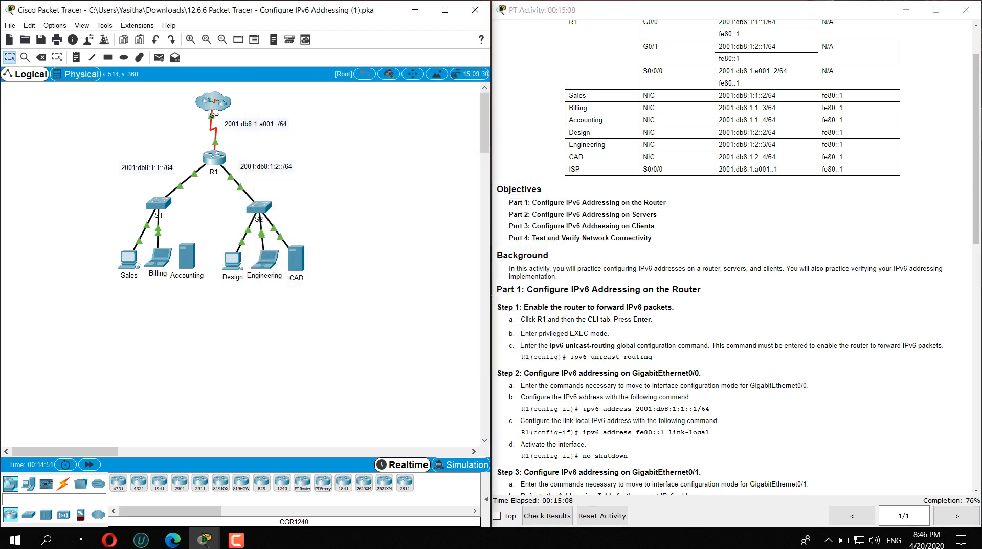
{"action": "left_click", "coordinate": [269, 257]}
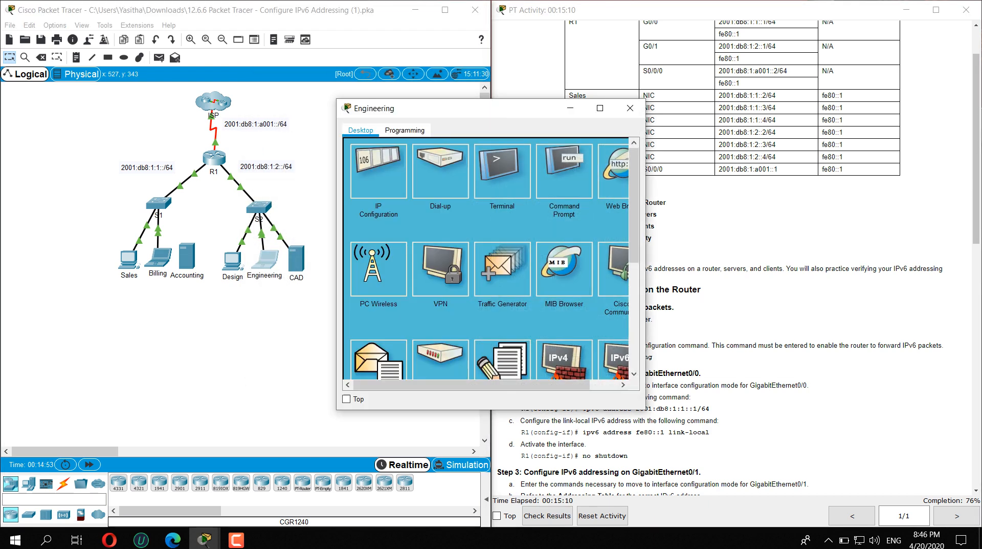
{"action": "left_click", "coordinate": [379, 171]}
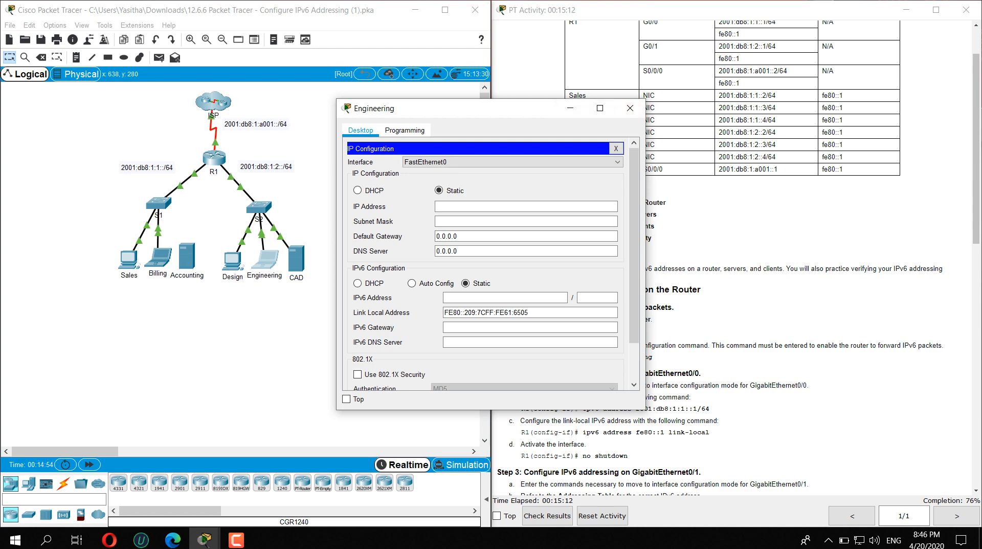
{"action": "left_click_drag", "start_coordinate": [528, 107], "coordinate": [418, 63]}
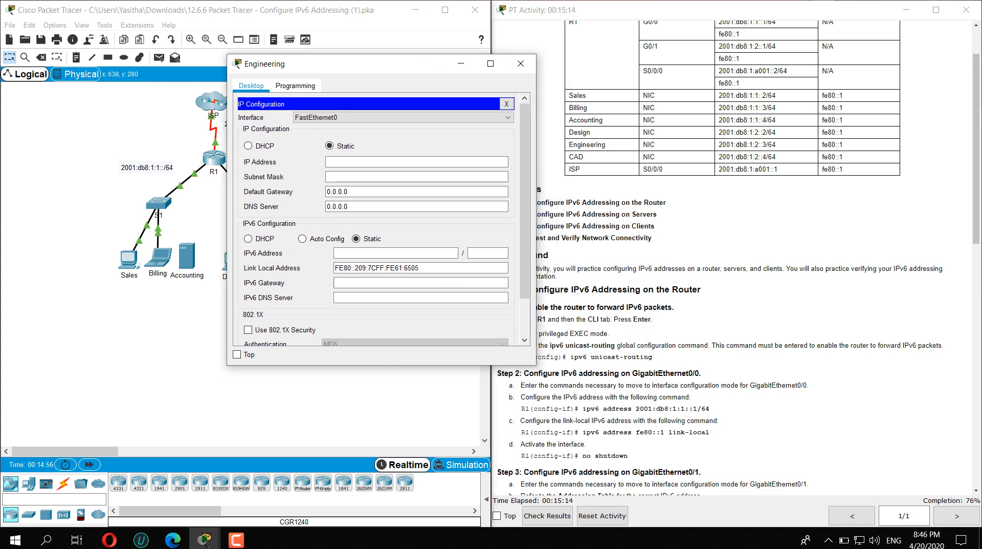
Try to set the Engineering client's IPv6 address to 2001:db8:1:2::3 with prefix length 64, copying it from the Addressing Table
{"action": "left_click_drag", "start_coordinate": [766, 144], "coordinate": [719, 145]}
{"action": "key", "text": "ctrl+c"}
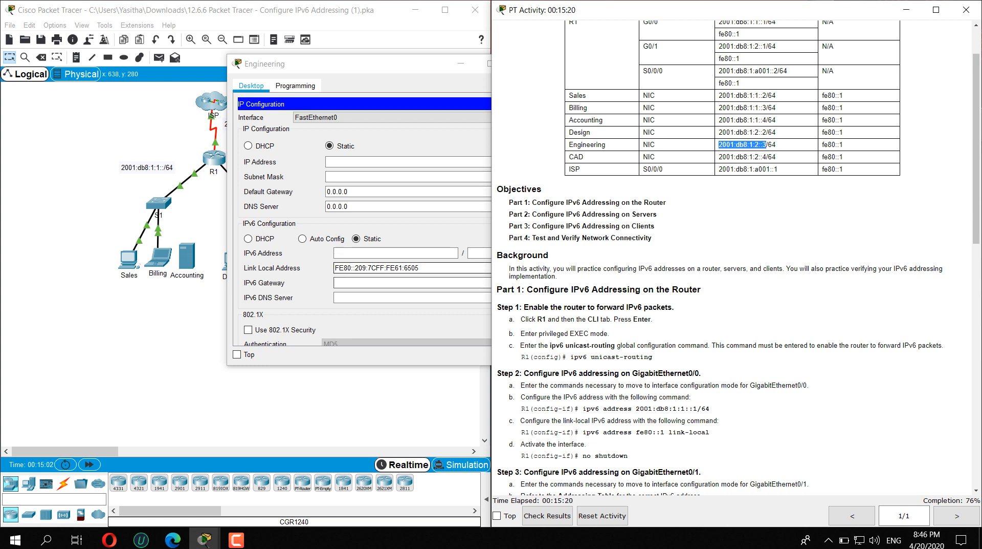
{"action": "right_click", "coordinate": [436, 256]}
{"action": "left_click", "coordinate": [463, 318]}
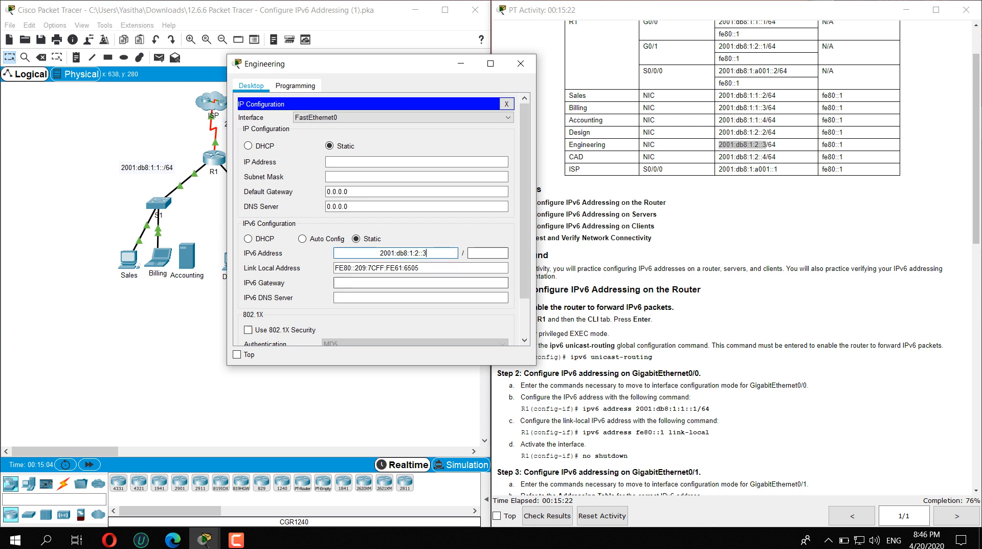
{"action": "left_click", "coordinate": [489, 252]}
{"action": "type", "text": "64"}
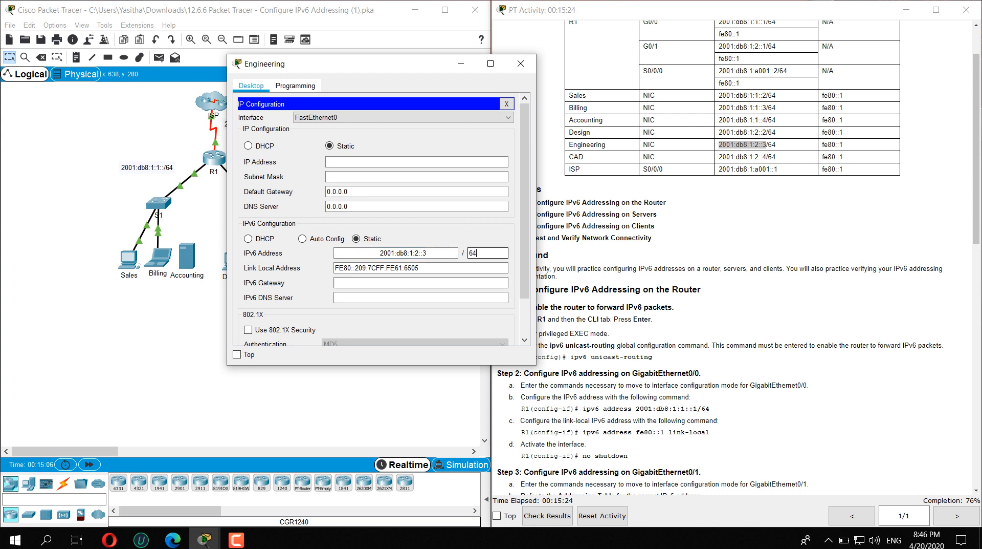
{"action": "key", "text": "Return"}
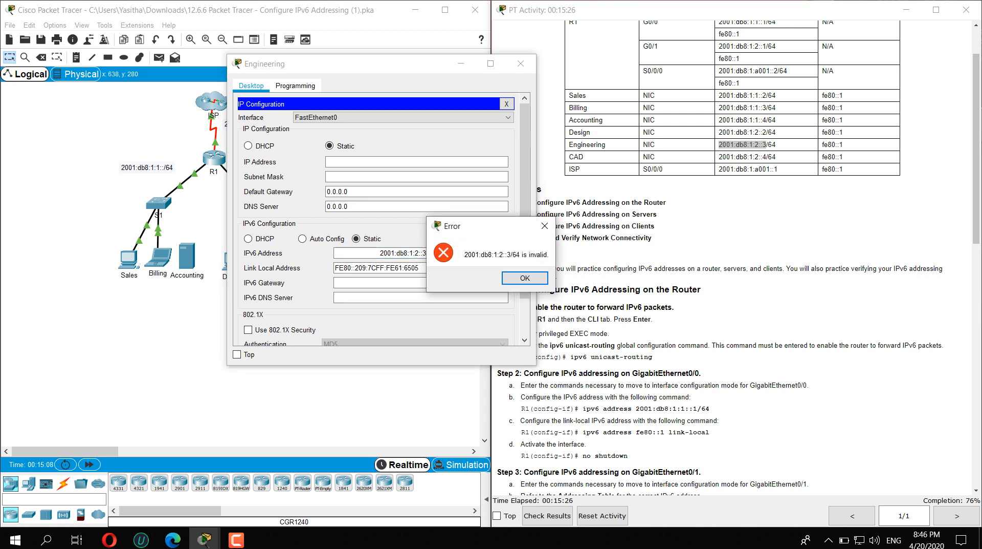
{"action": "key", "text": "Return"}
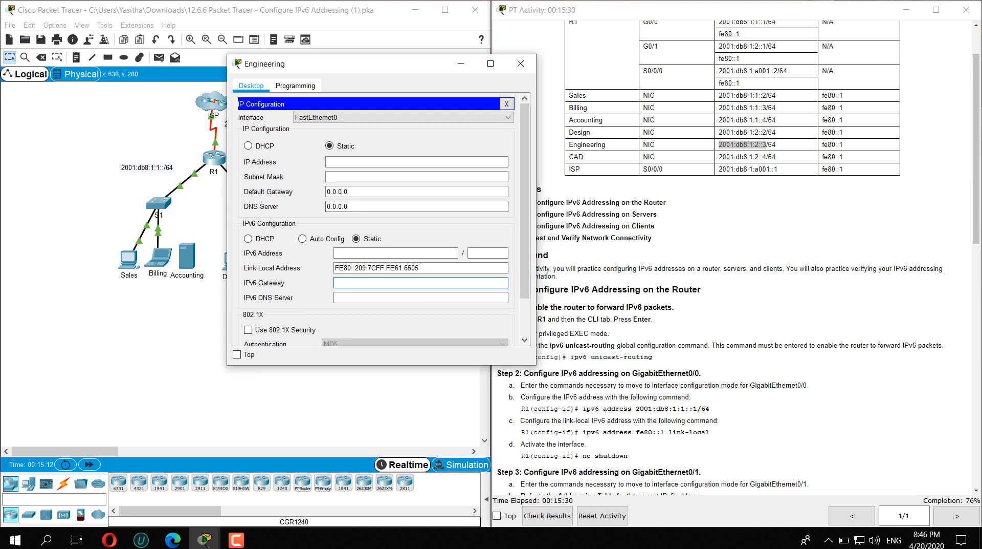
Set the Engineering client's static IPv6 address to 2001:db8:1:2::3 with prefix length 64
{"action": "left_click", "coordinate": [396, 253]}
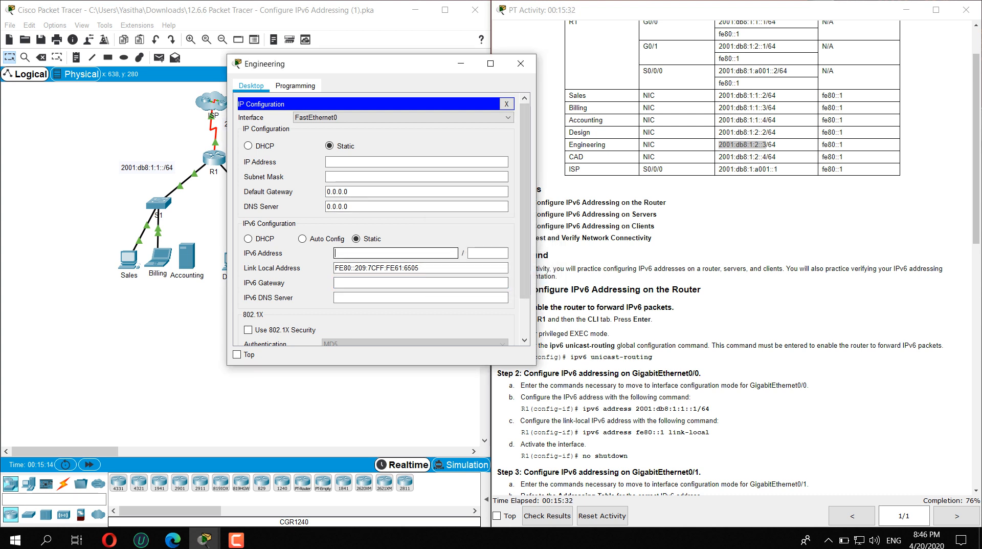
{"action": "type", "text": "2001:db8"}
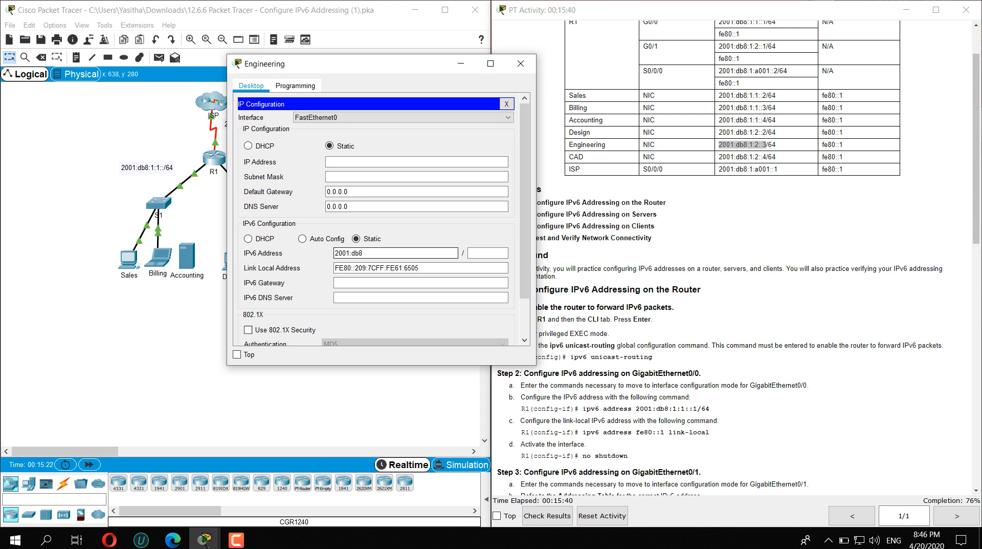
{"action": "type", "text": ":1:2::3"}
{"action": "key", "text": "Tab"}
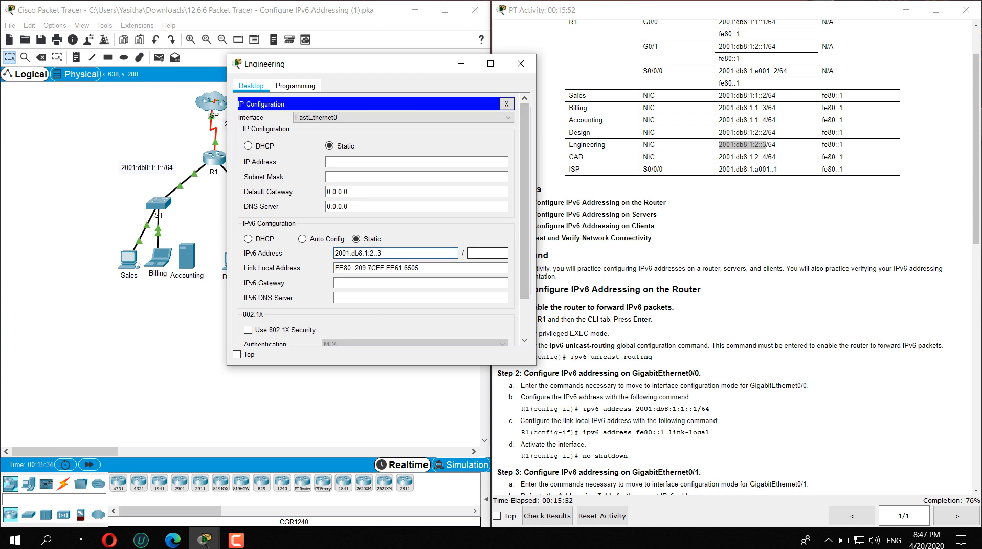
{"action": "type", "text": "64"}
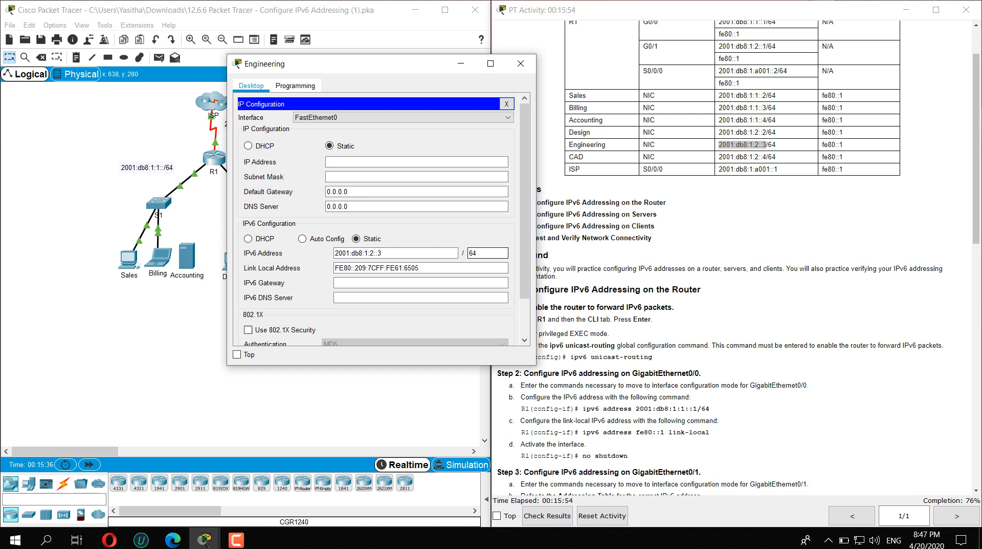
Set the Engineering client's IPv6 gateway to fe80::1 and close its configuration window
{"action": "left_click", "coordinate": [421, 282]}
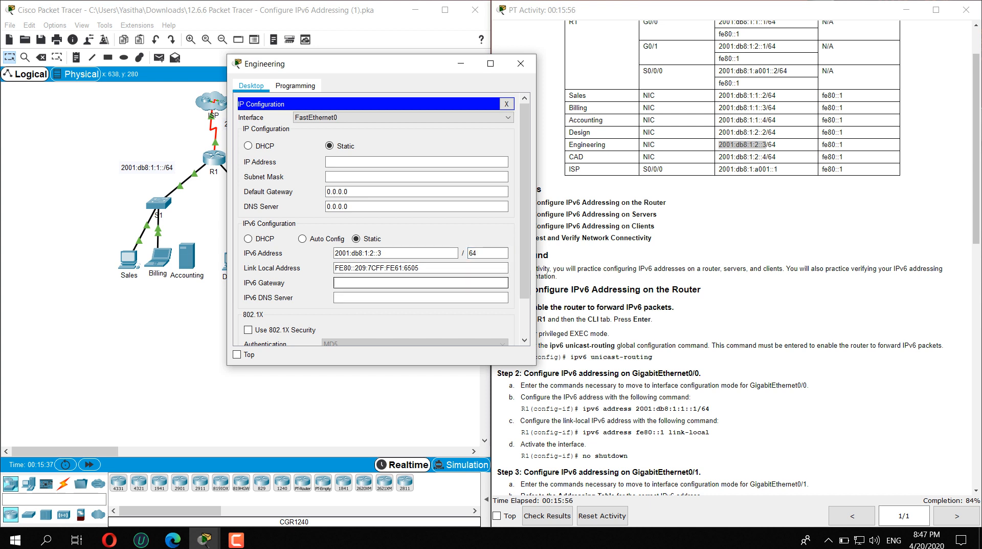
{"action": "type", "text": "fe80"}
{"action": "key", "text": "Return"}
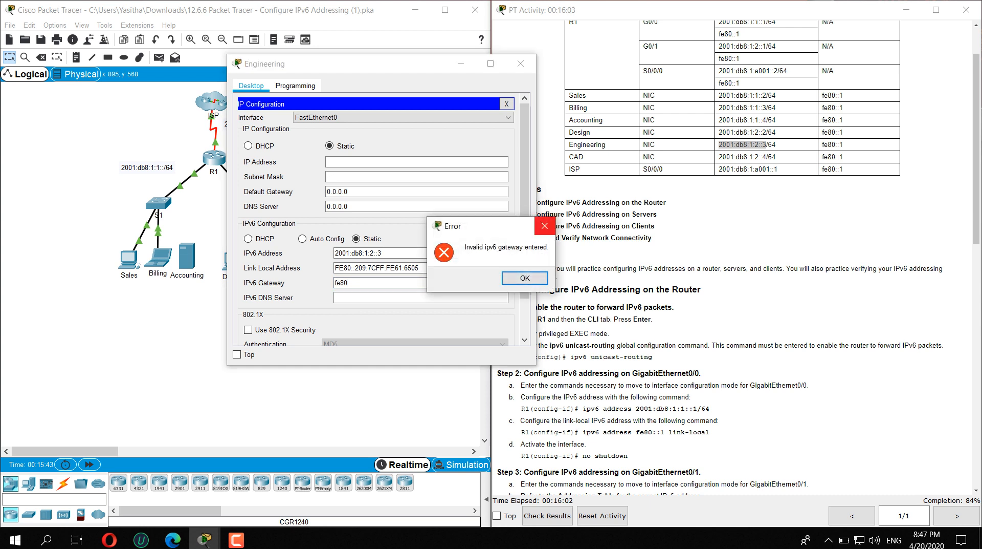
{"action": "key", "text": "Return"}
{"action": "left_click", "coordinate": [421, 282]}
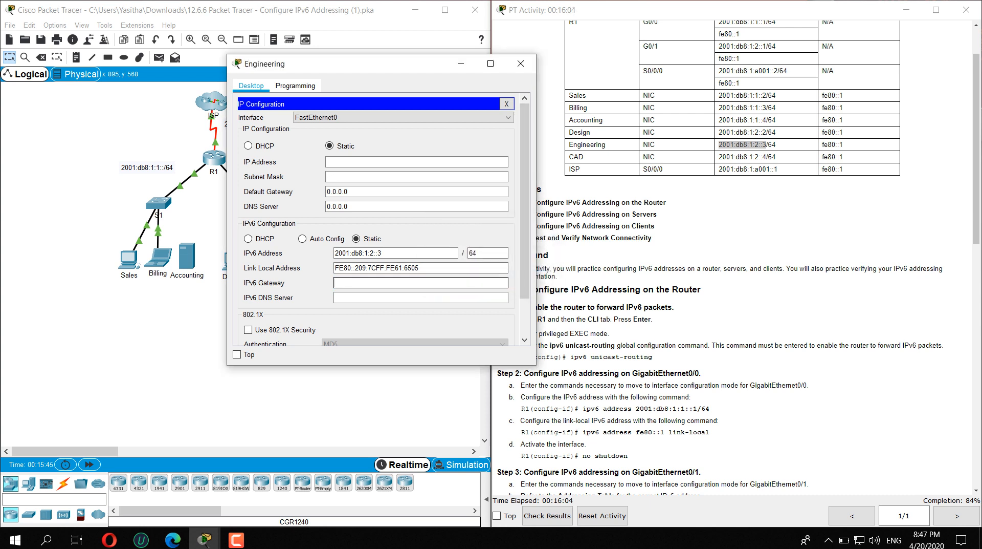
{"action": "type", "text": "fe80::1"}
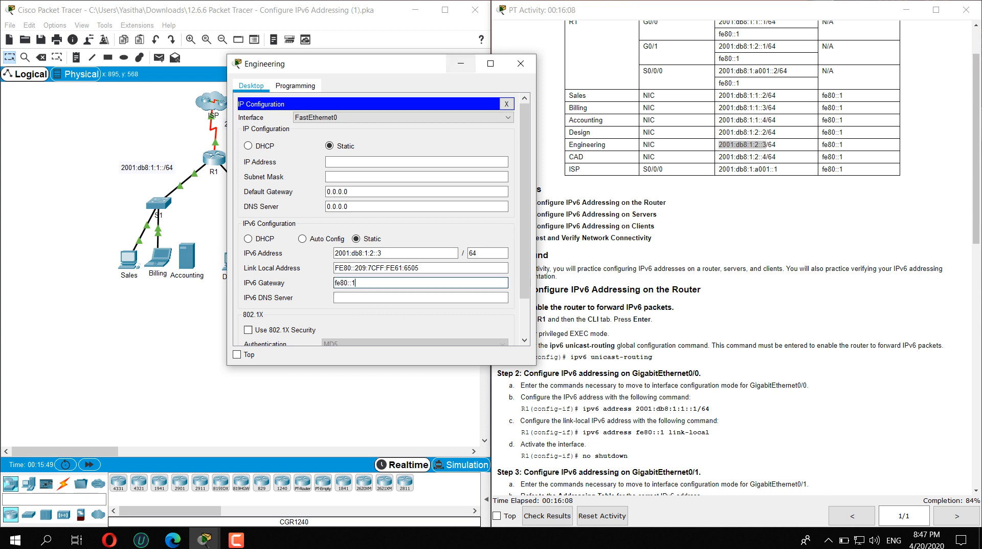
{"action": "left_click", "coordinate": [521, 63]}
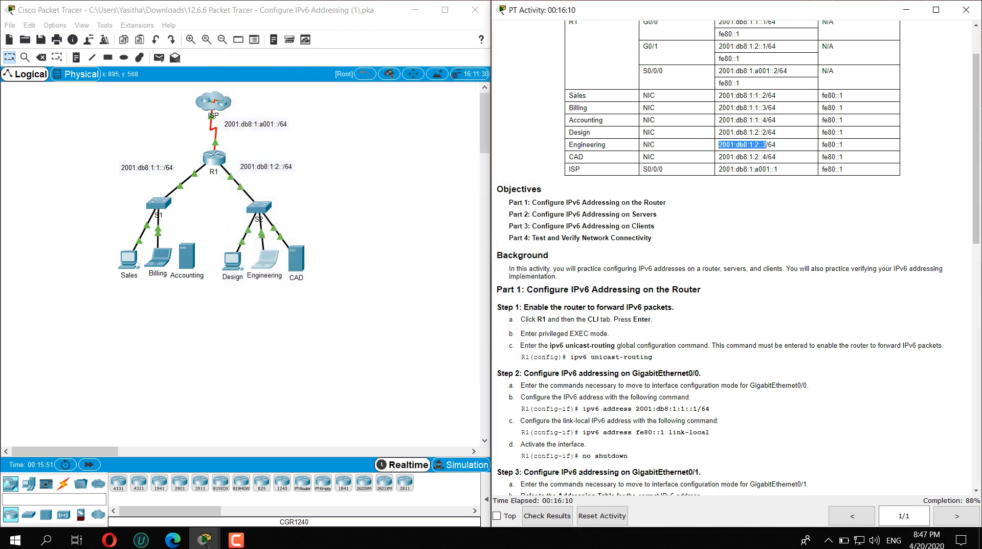
Open the CAD server's IP Configuration and place its window beside the Addressing Table
{"action": "left_click", "coordinate": [297, 259]}
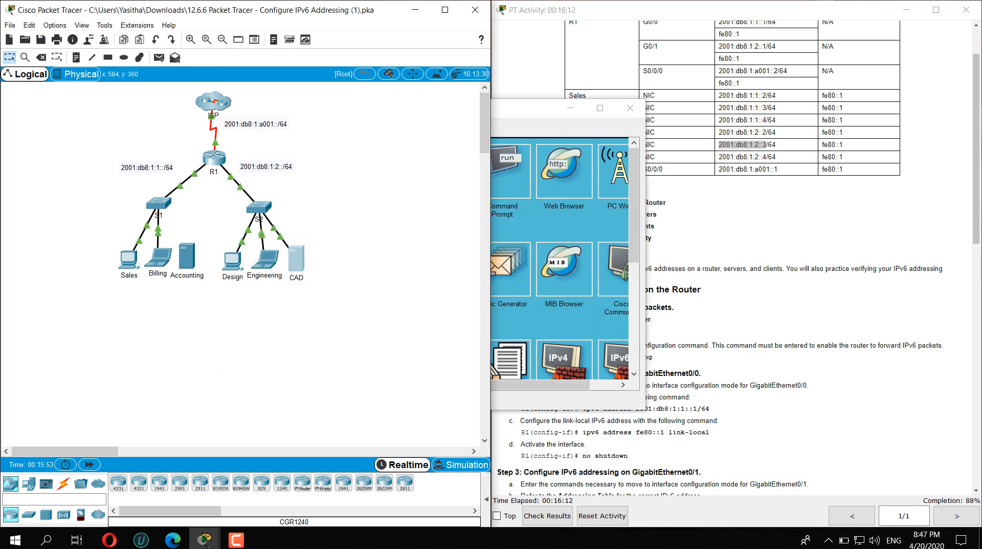
{"action": "left_click", "coordinate": [375, 177]}
{"action": "left_click", "coordinate": [375, 176]}
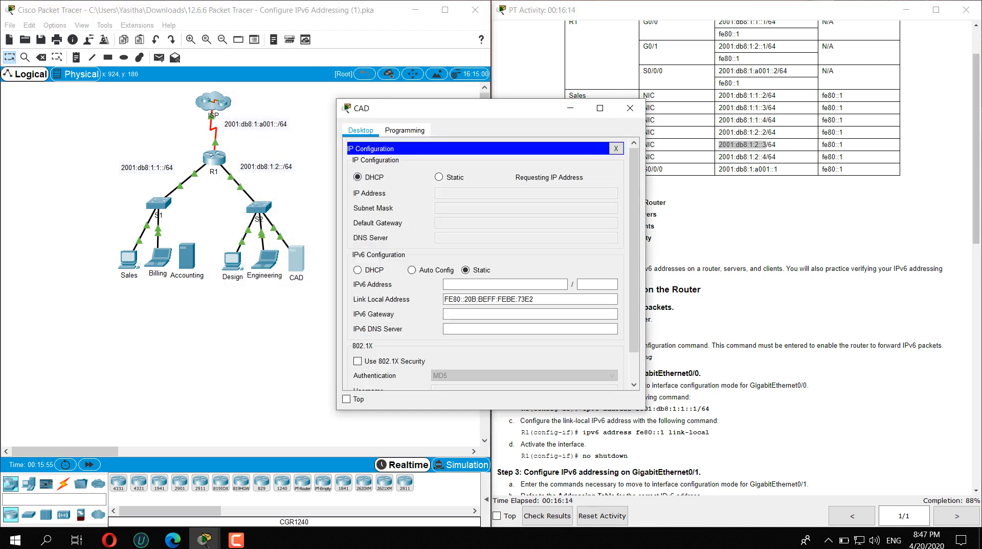
{"action": "left_click_drag", "start_coordinate": [420, 106], "coordinate": [270, 86]}
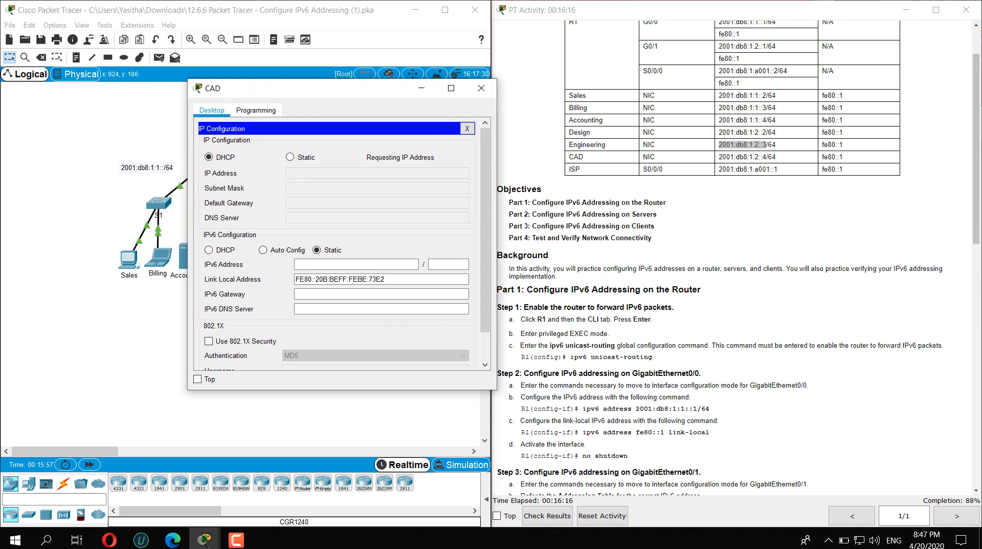
Set the CAD server's static IPv6 address to 2001:db8:1:2::4 with prefix length 64, copying the address from the Addressing Table
{"action": "left_click_drag", "start_coordinate": [766, 156], "coordinate": [719, 157]}
{"action": "key", "text": "ctrl+c"}
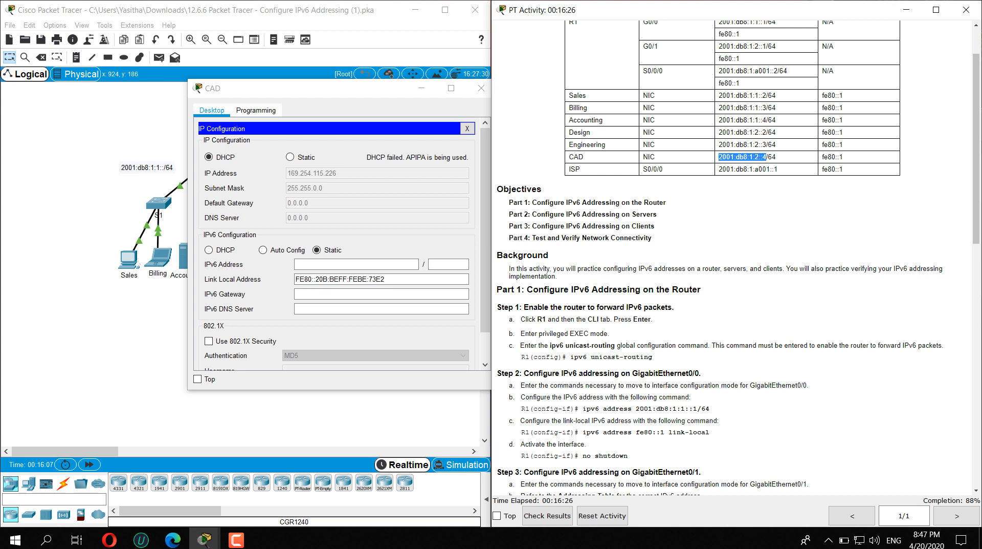
{"action": "left_click", "coordinate": [353, 264]}
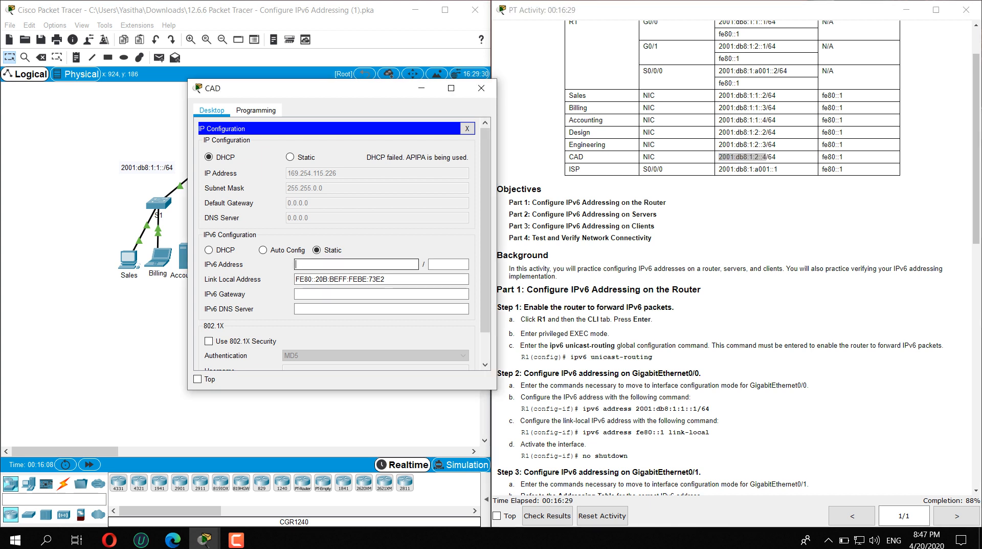
{"action": "key", "text": "ctrl+v"}
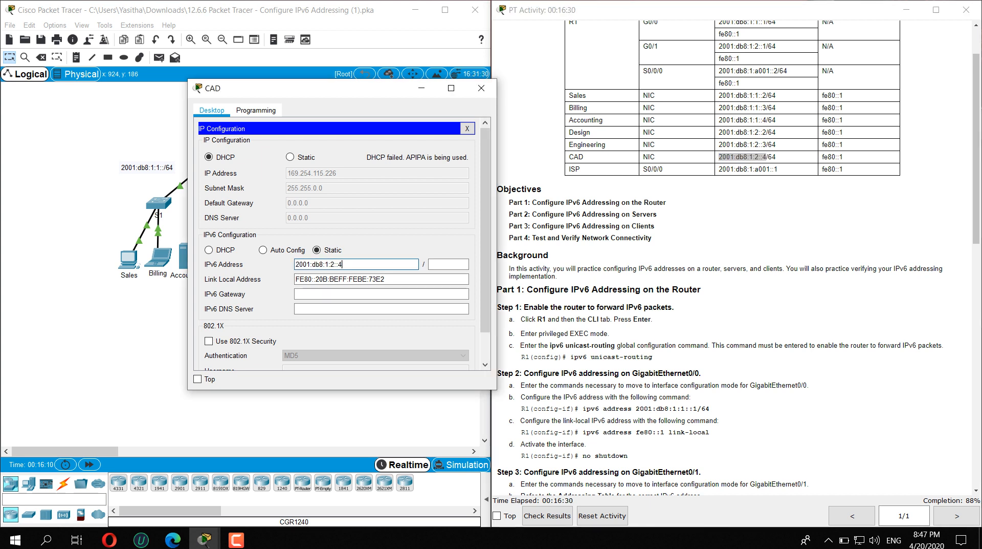
{"action": "left_click", "coordinate": [448, 264]}
{"action": "type", "text": "64"}
{"action": "key", "text": "Tab"}
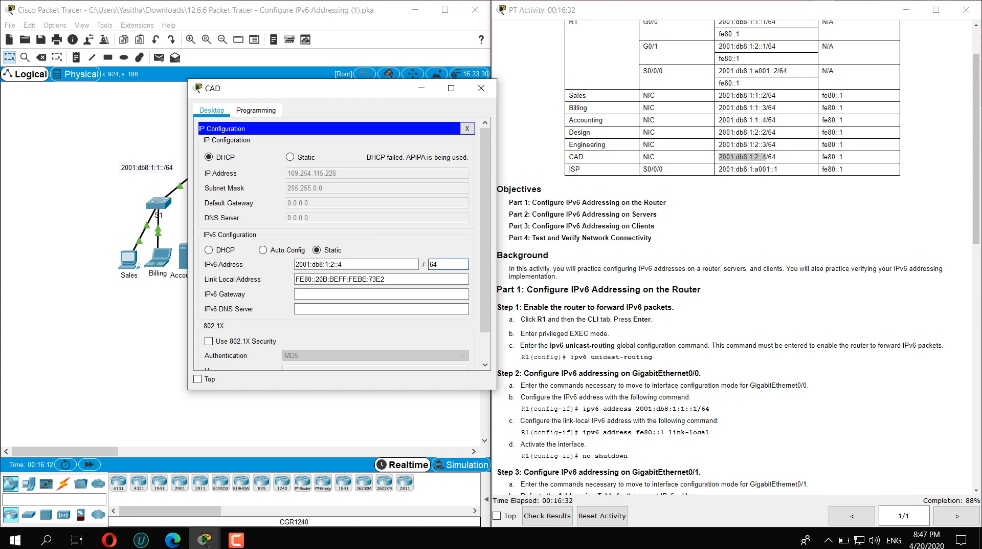
Set the CAD server's IPv6 gateway to fe80::1 and close its configuration window
{"action": "type", "text": "fe"}
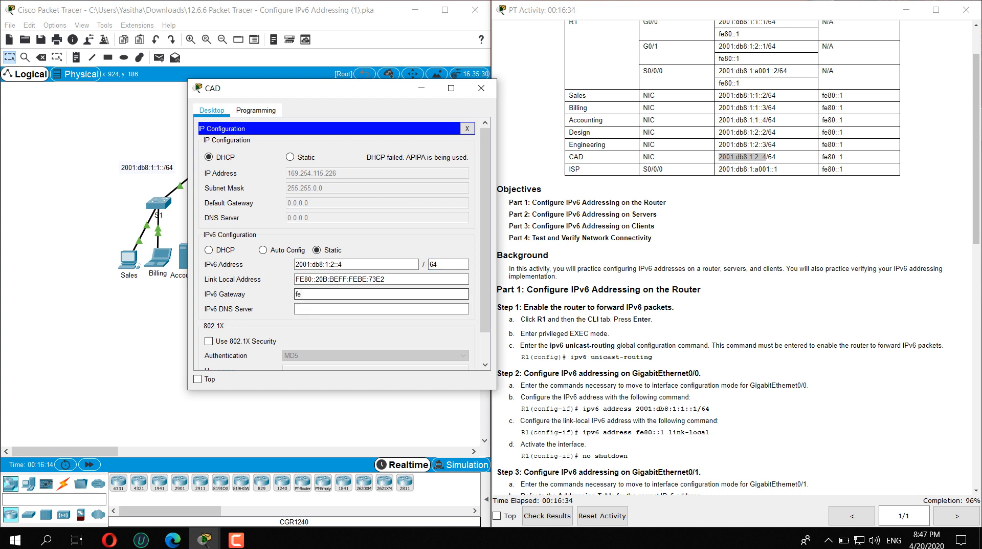
{"action": "type", "text": "80::1"}
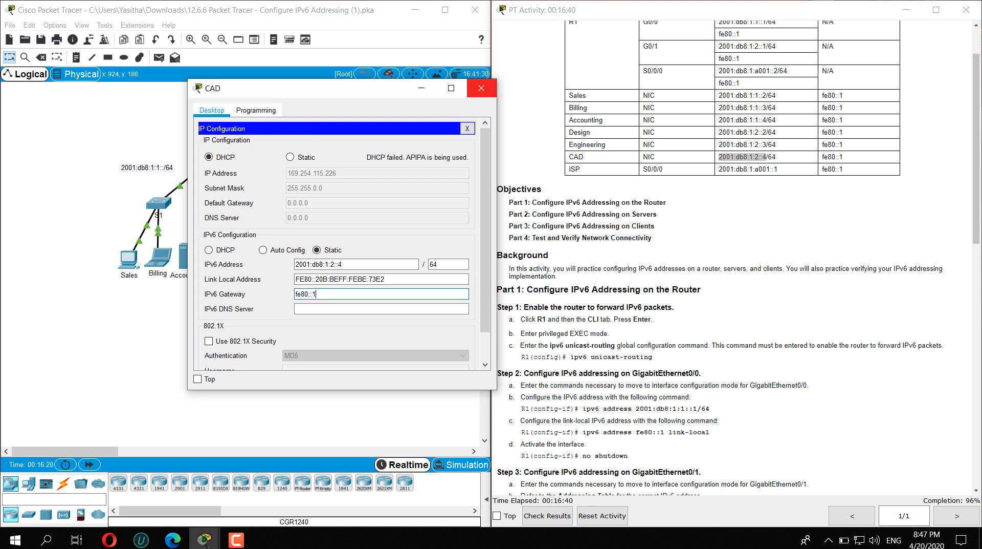
{"action": "left_click", "coordinate": [481, 88]}
Try to open the ISP cloud in the topology
{"action": "scroll", "coordinate": [738, 255], "scroll_direction": "up", "scroll_amount": 2}
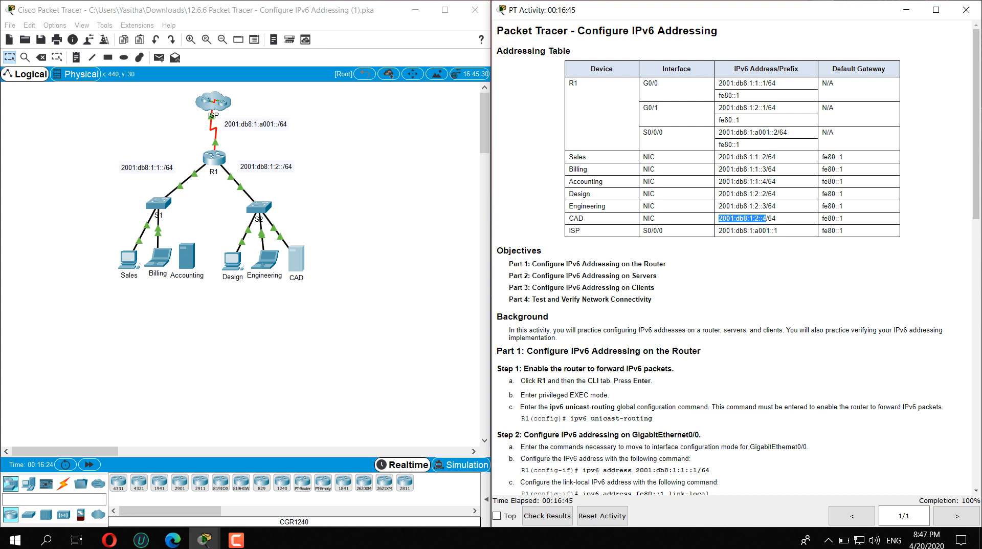
{"action": "left_click", "coordinate": [226, 98]}
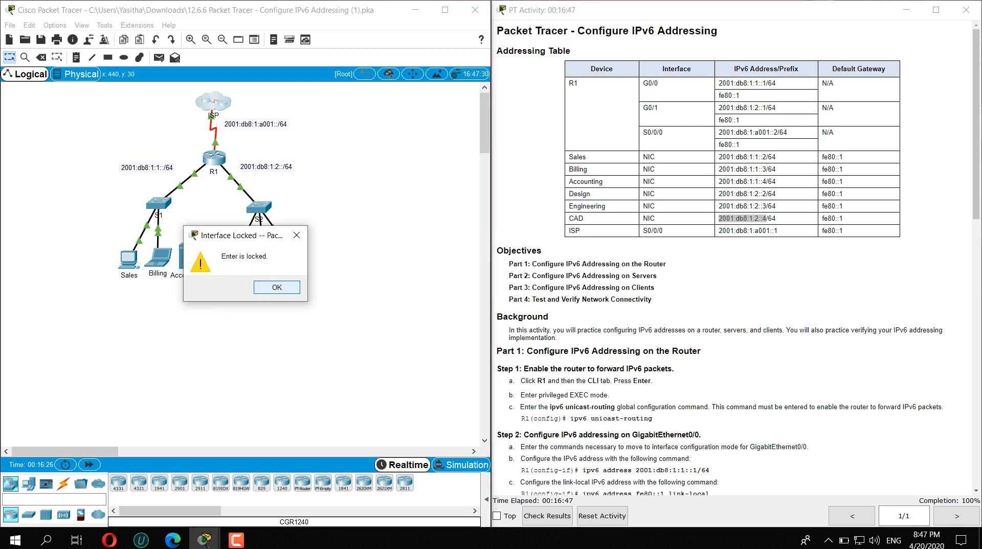
{"action": "left_click", "coordinate": [277, 287]}
Read through the activity instructions from the router configuration down to the Part 4 network connectivity tests
{"action": "scroll", "coordinate": [739, 256], "scroll_direction": "down", "scroll_amount": 3}
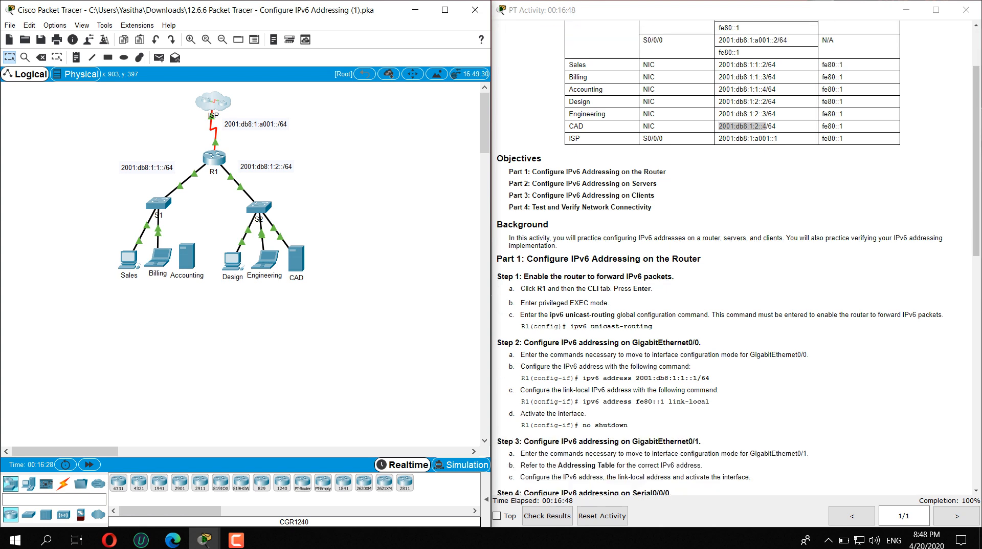
{"action": "scroll", "coordinate": [739, 255], "scroll_direction": "down", "scroll_amount": 6}
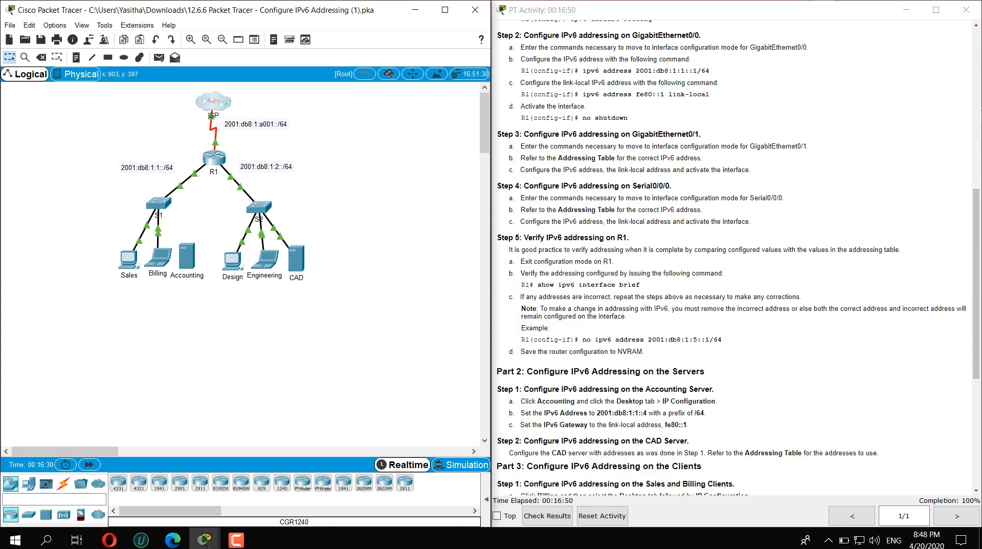
{"action": "scroll", "coordinate": [738, 256], "scroll_direction": "down", "scroll_amount": 3}
{"action": "scroll", "coordinate": [739, 256], "scroll_direction": "down", "scroll_amount": 1}
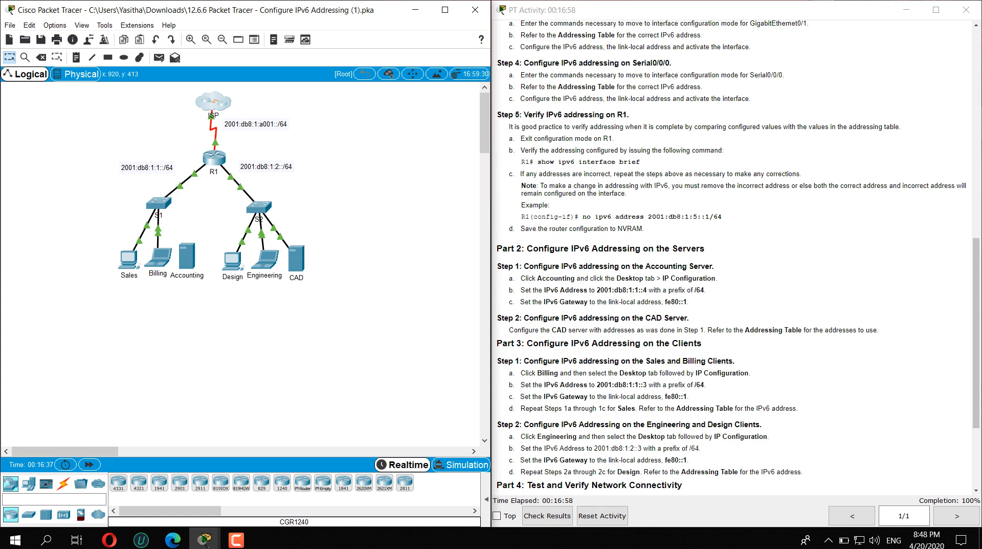
{"action": "scroll", "coordinate": [735, 256], "scroll_direction": "down", "scroll_amount": 2}
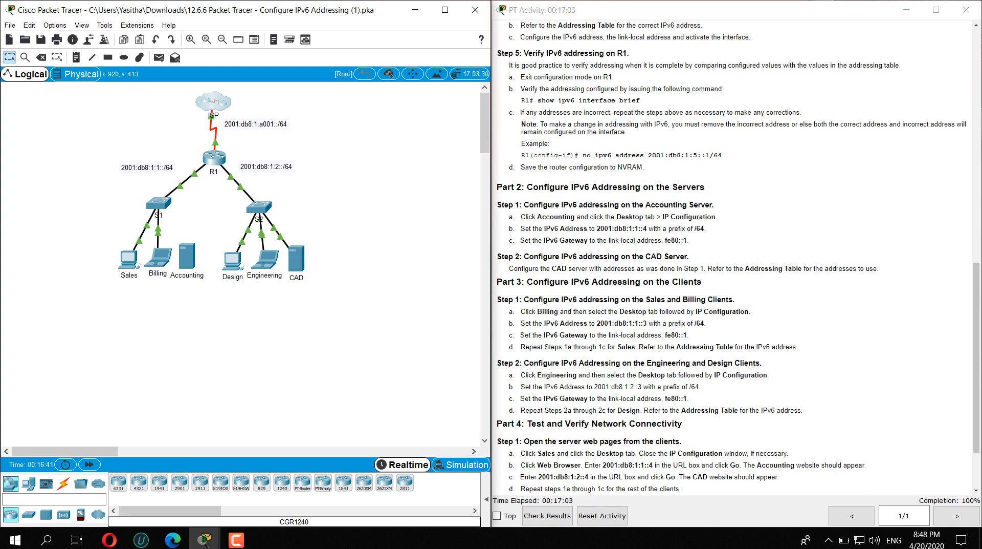
{"action": "scroll", "coordinate": [734, 256], "scroll_direction": "down", "scroll_amount": 1}
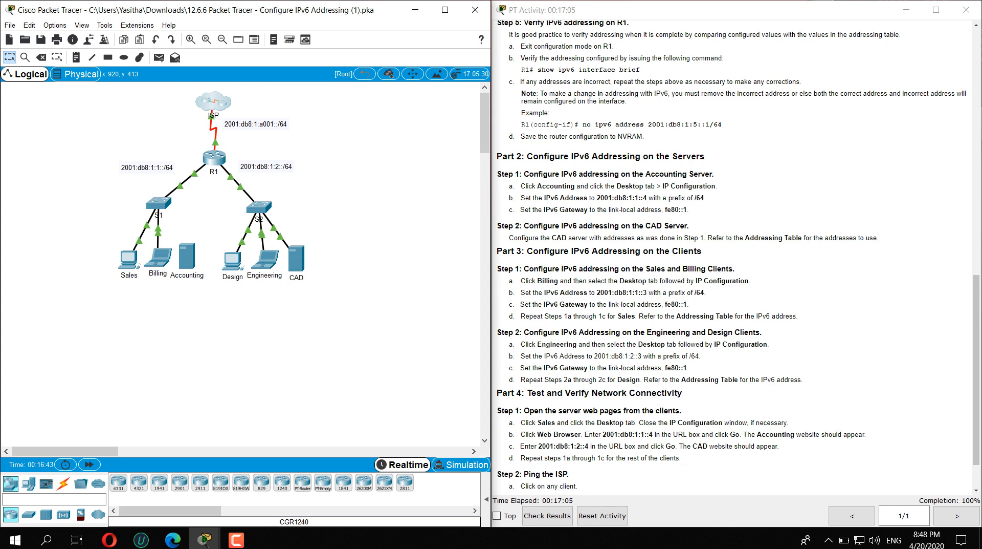
Check the Sales client's IPv6 address and gateway in its IP Configuration, and close its window
{"action": "left_click", "coordinate": [128, 258]}
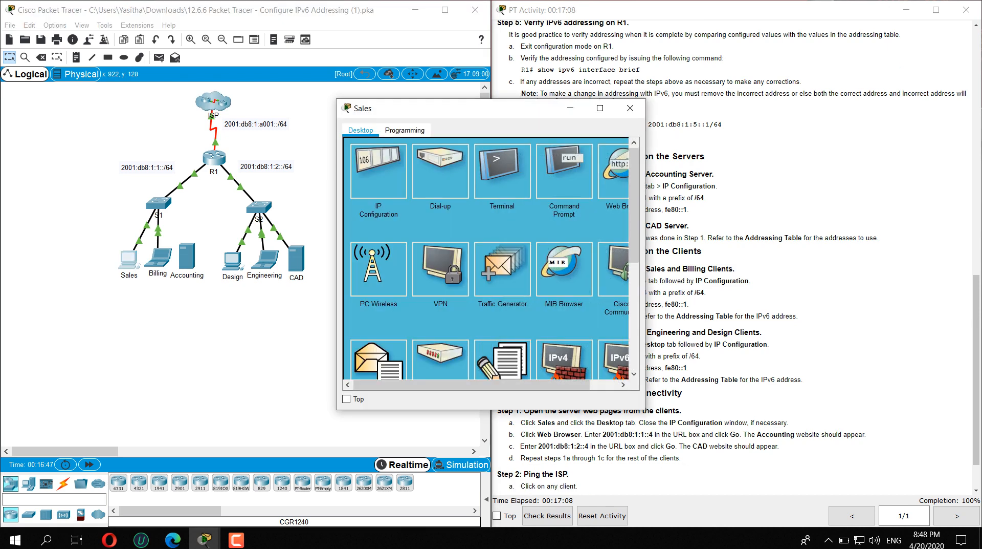
{"action": "left_click", "coordinate": [378, 168]}
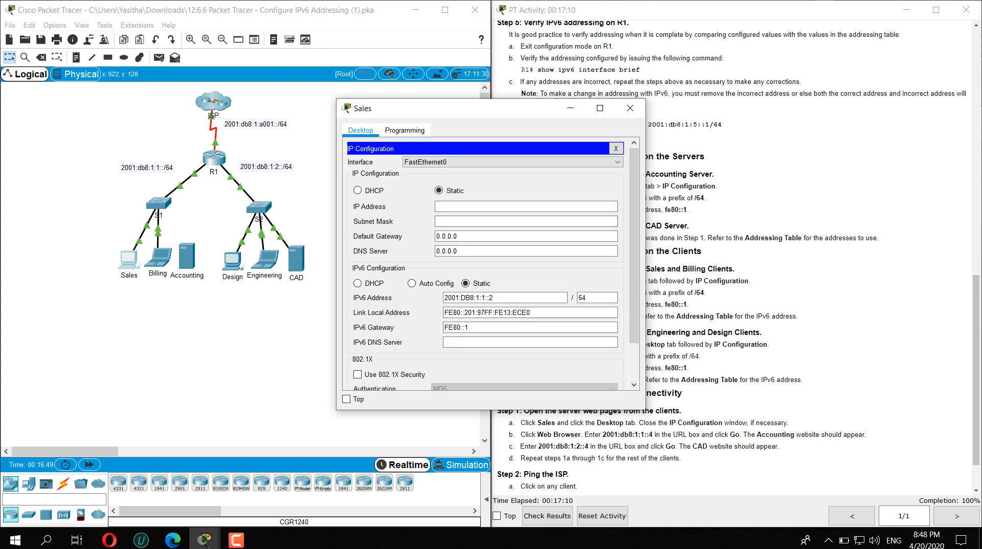
{"action": "left_click_drag", "start_coordinate": [519, 111], "coordinate": [458, 13]}
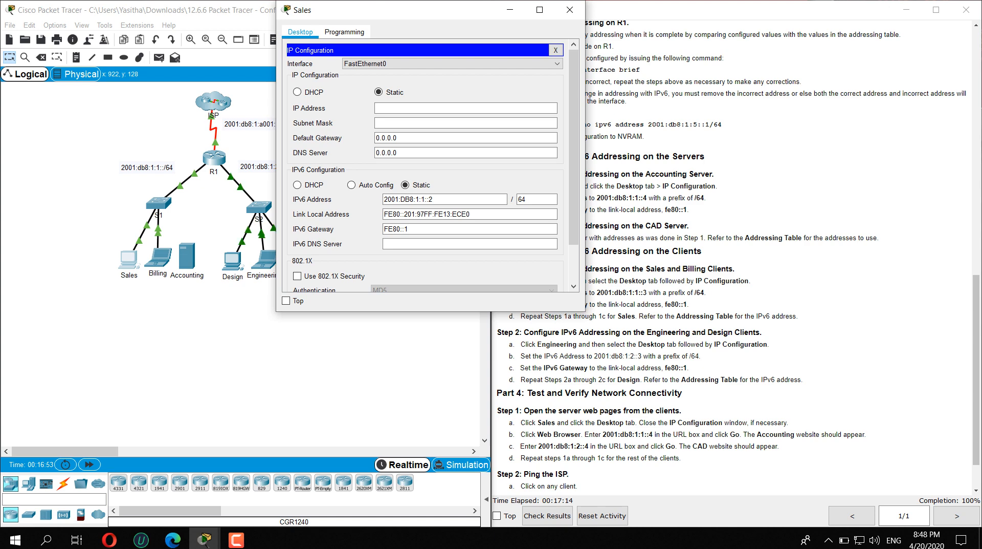
{"action": "left_click_drag", "start_coordinate": [409, 10], "coordinate": [262, 33]}
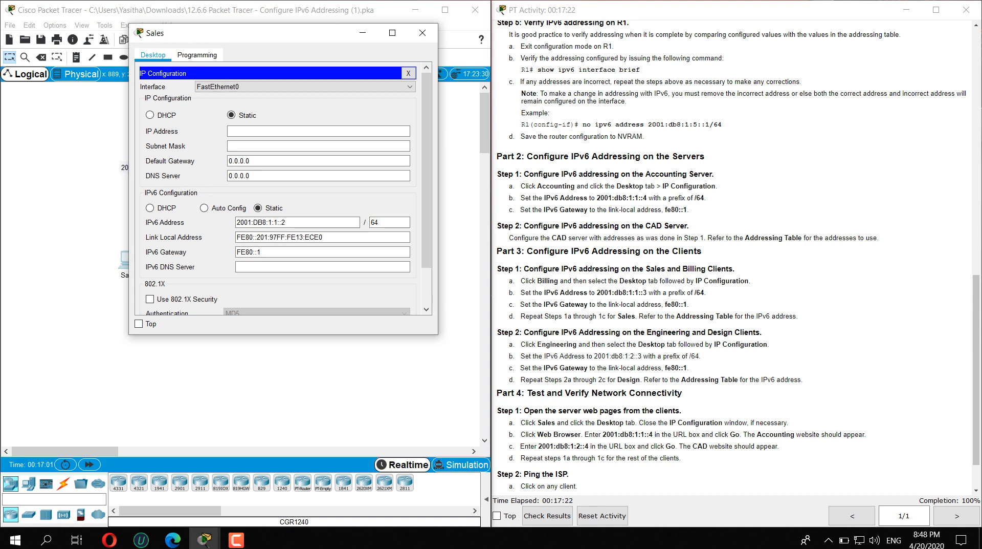
{"action": "left_click", "coordinate": [423, 33]}
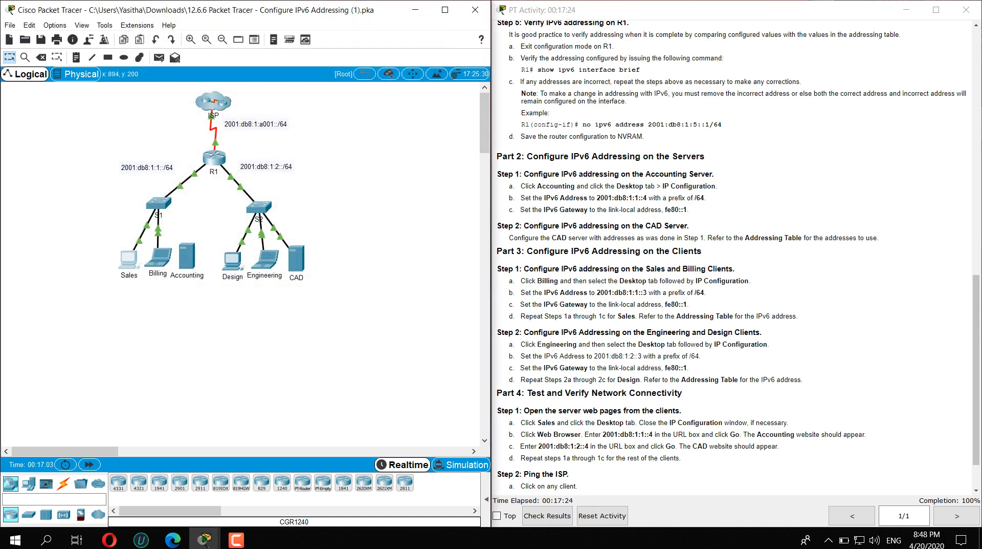
Review the Part 4 connectivity instructions, and open the web browser on the Accounting server beside them
{"action": "scroll", "coordinate": [739, 254], "scroll_direction": "down", "scroll_amount": 2}
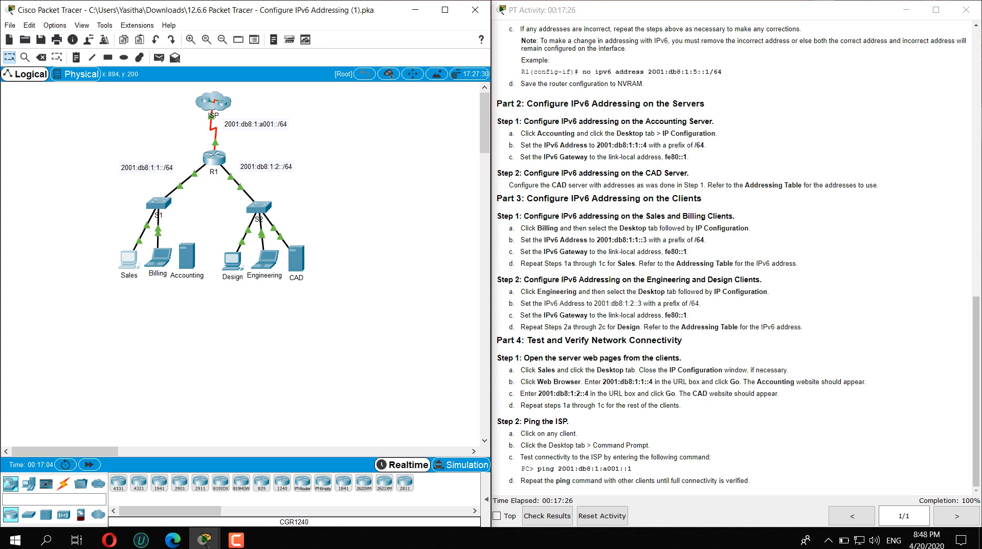
{"action": "left_click_drag", "start_coordinate": [597, 340], "coordinate": [683, 340]}
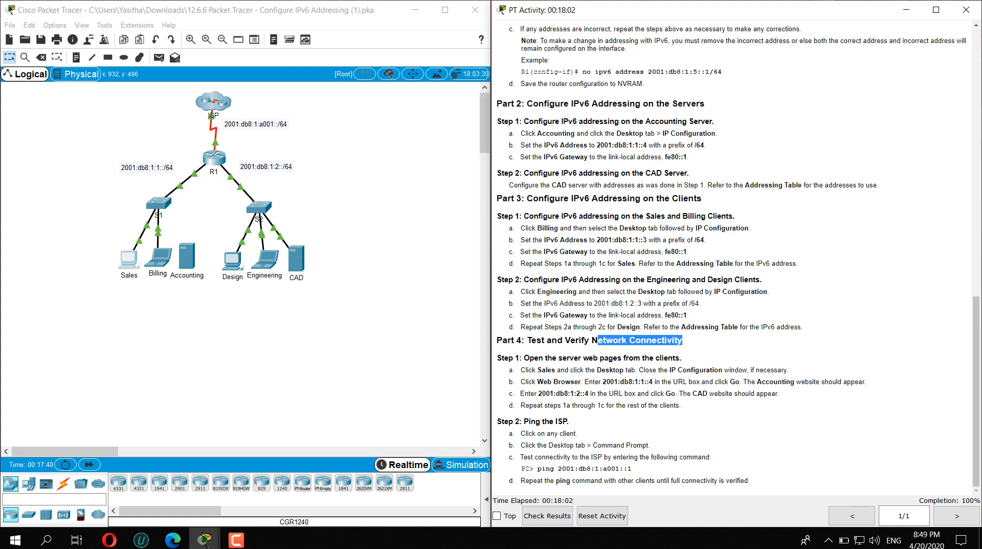
{"action": "left_click", "coordinate": [187, 254]}
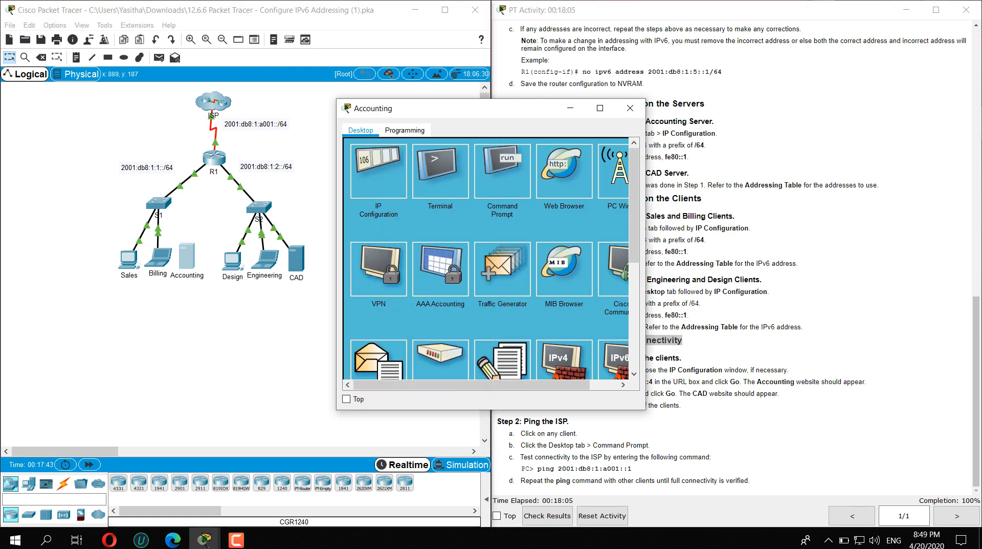
{"action": "left_click", "coordinate": [565, 169]}
{"action": "left_click_drag", "start_coordinate": [541, 108], "coordinate": [371, 20]}
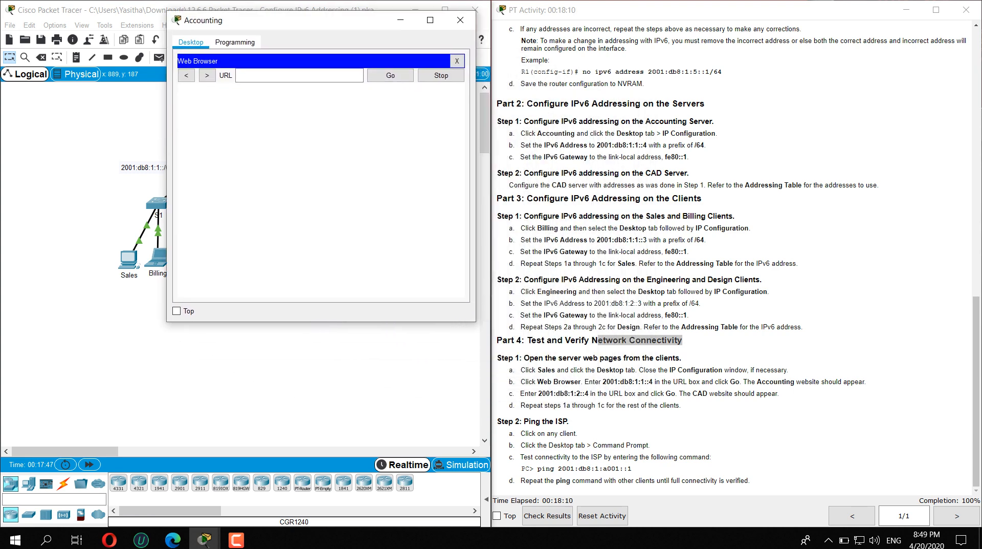
Try to load the CAD server's page at 2001:db8:1:2::4 from the Accounting server, and close its window
{"action": "left_click_drag", "start_coordinate": [539, 393], "coordinate": [589, 393]}
{"action": "key", "text": "ctrl+c"}
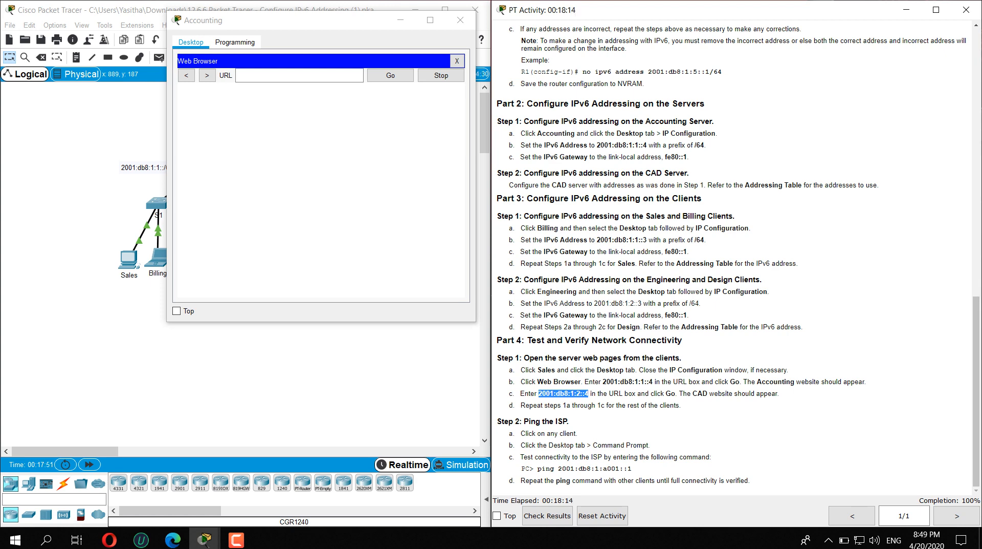
{"action": "left_click", "coordinate": [300, 76]}
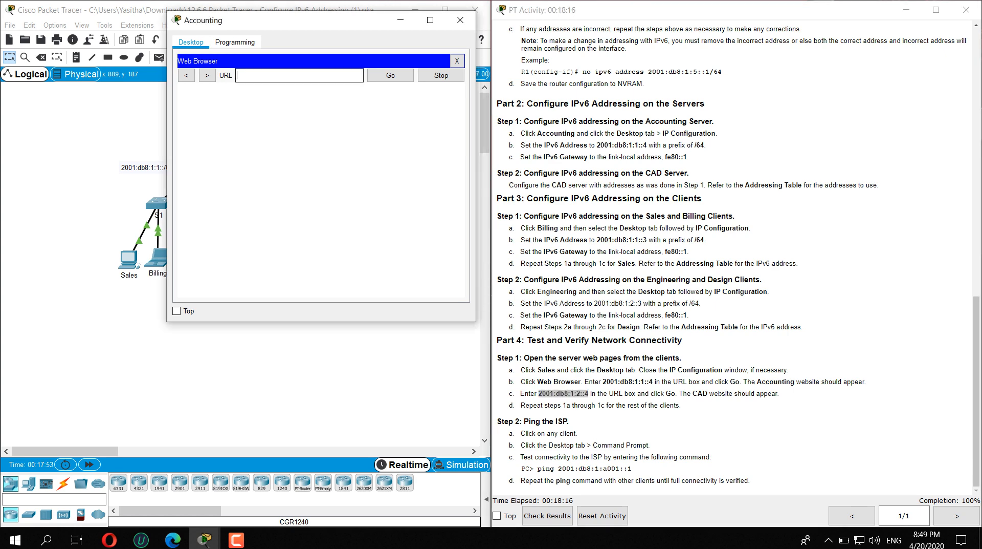
{"action": "key", "text": "ctrl+v"}
{"action": "key", "text": "Return"}
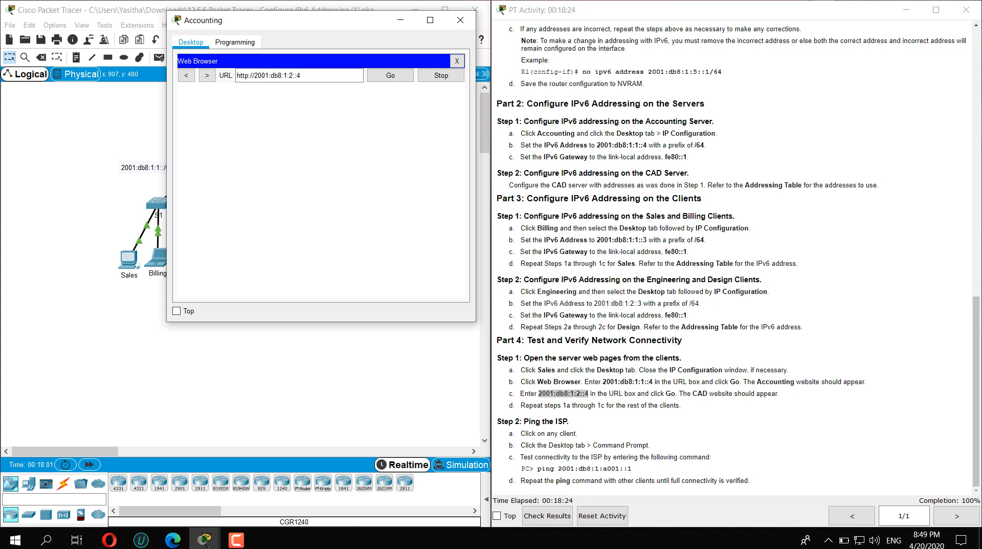
{"action": "left_click", "coordinate": [461, 19]}
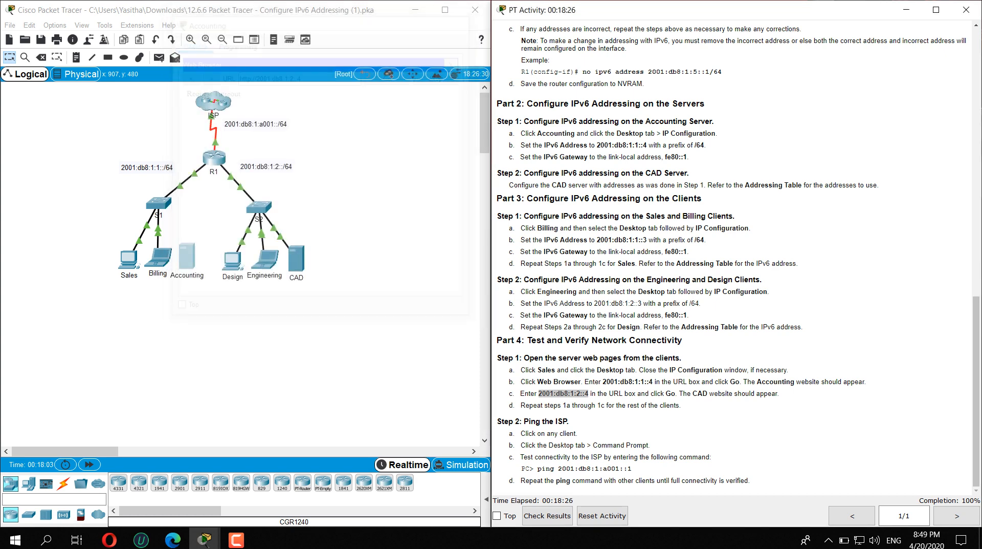
Load the CAD server's web page at 2001:db8:1:2::4 in the Billing client's web browser
{"action": "left_click", "coordinate": [158, 259]}
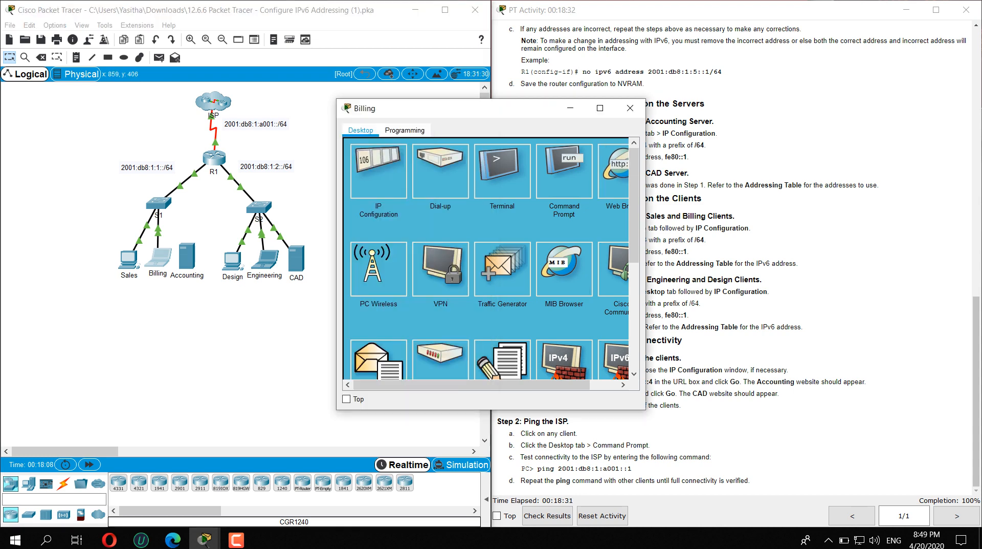
{"action": "left_click", "coordinate": [614, 171]}
{"action": "left_click", "coordinate": [469, 163]}
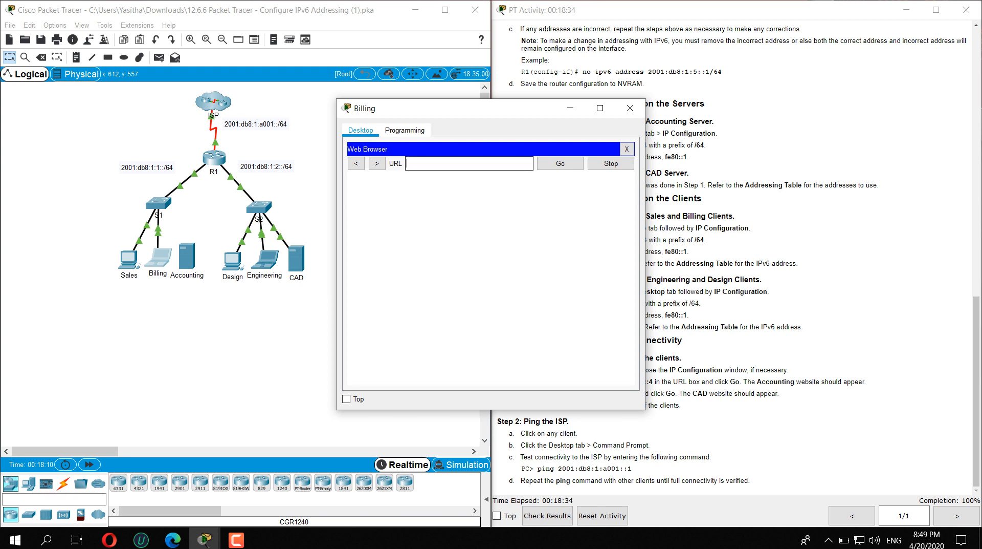
{"action": "type", "text": "2001:db8:1:2::4"}
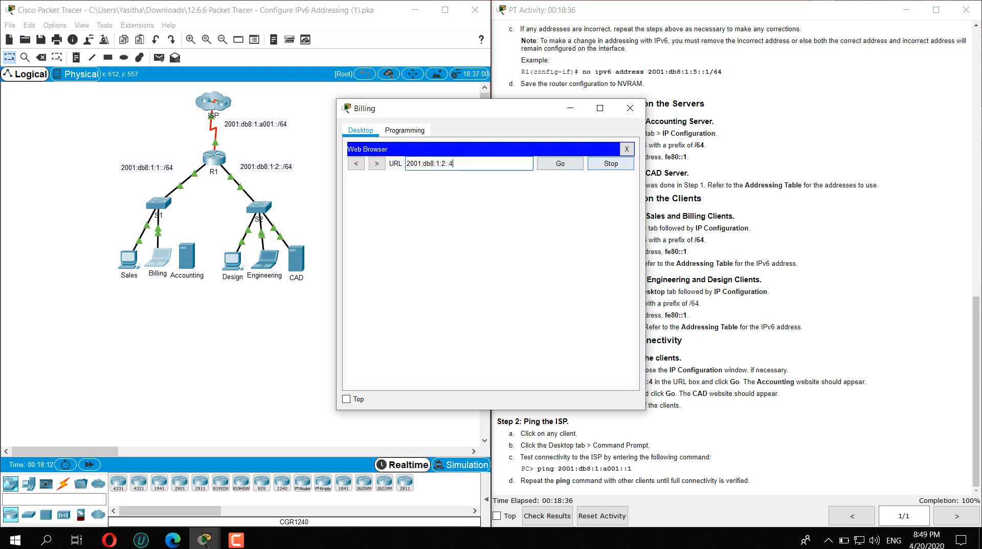
{"action": "left_click", "coordinate": [560, 163]}
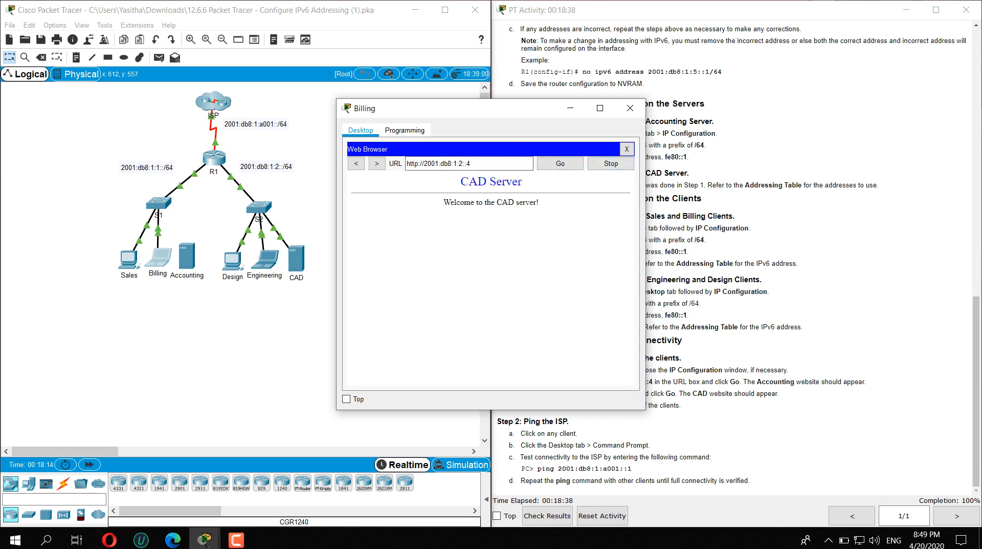
{"action": "left_click", "coordinate": [63, 483]}
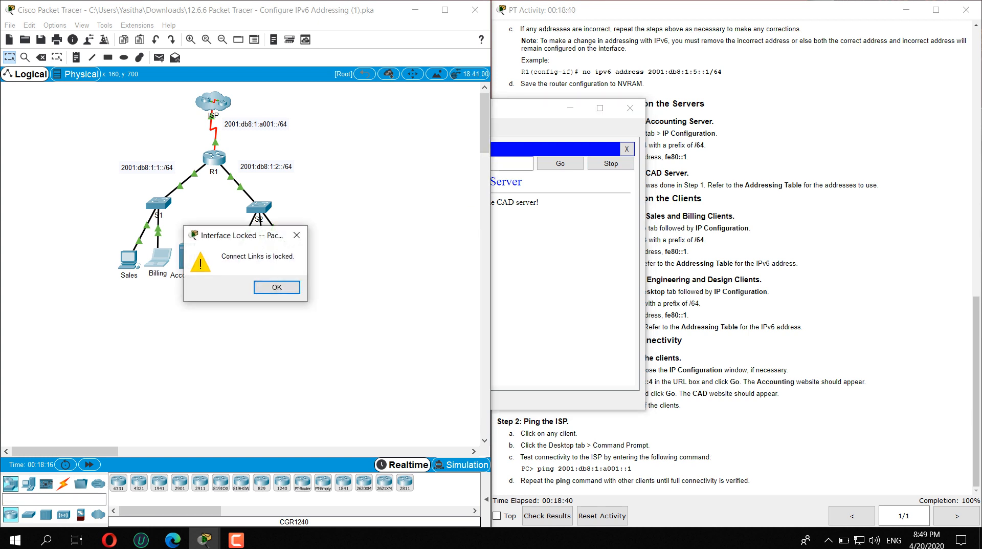
{"action": "left_click", "coordinate": [287, 288]}
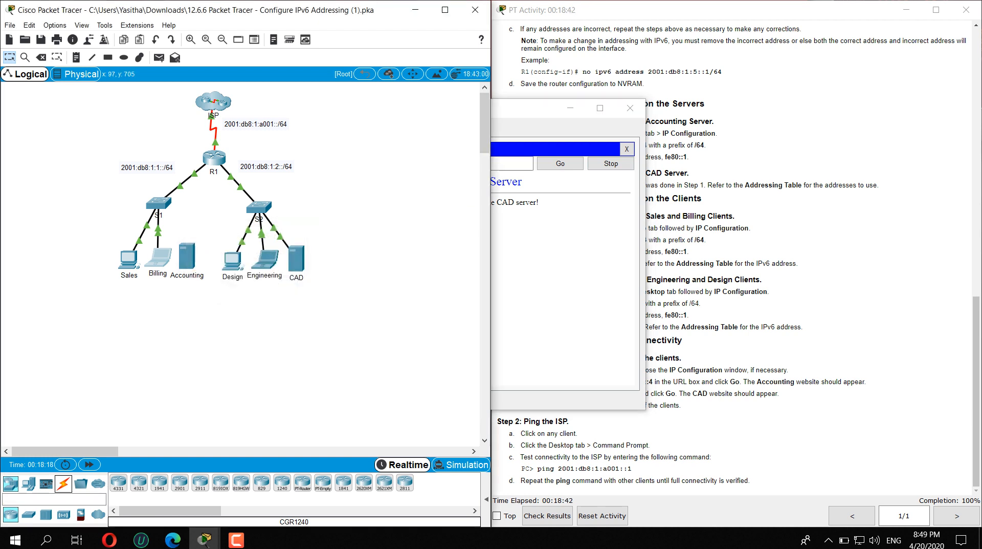
{"action": "left_click", "coordinate": [63, 483]}
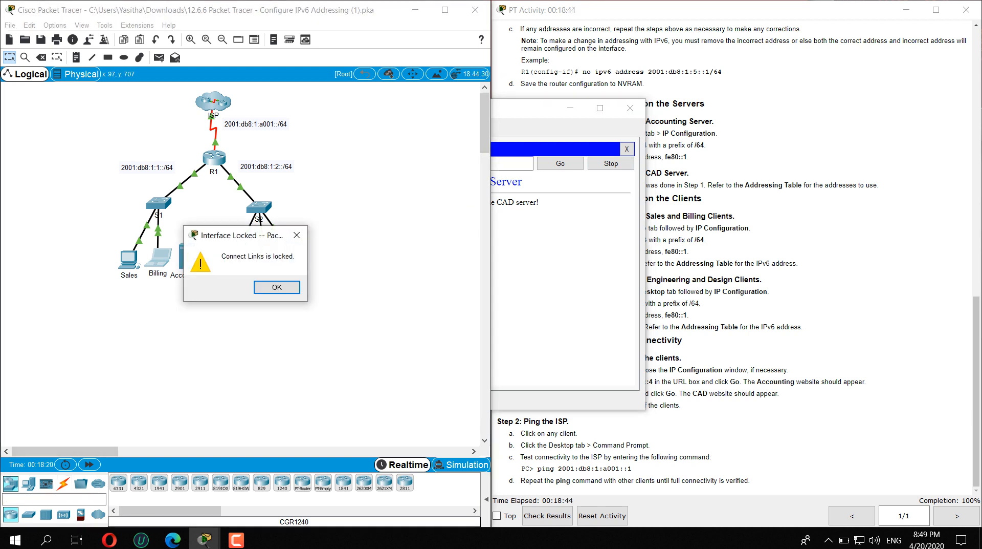
{"action": "left_click", "coordinate": [277, 288]}
{"action": "left_click", "coordinate": [541, 302]}
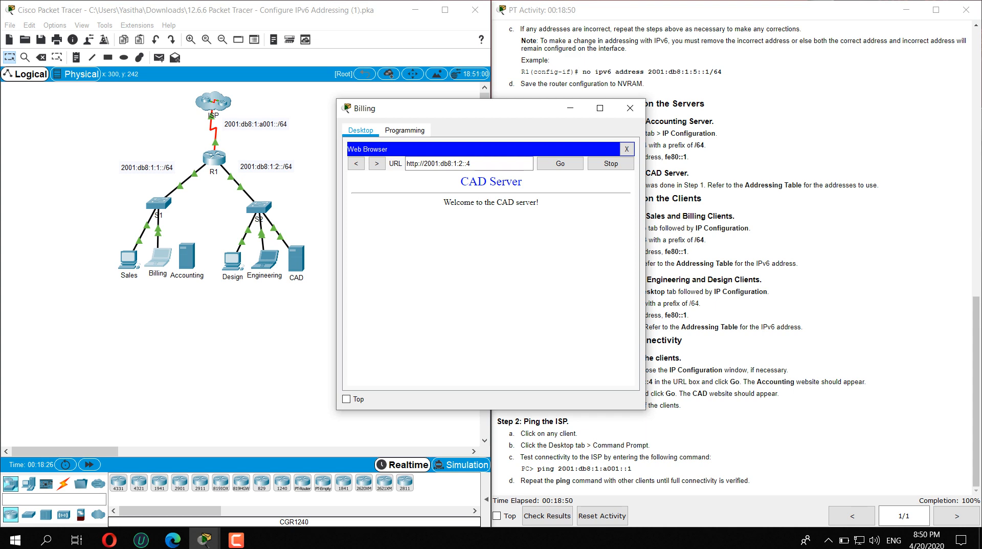
Load the CAD server's web page at 2001:db8:1:2::4 in the Sales client's web browser, and close its window
{"action": "left_click", "coordinate": [129, 260]}
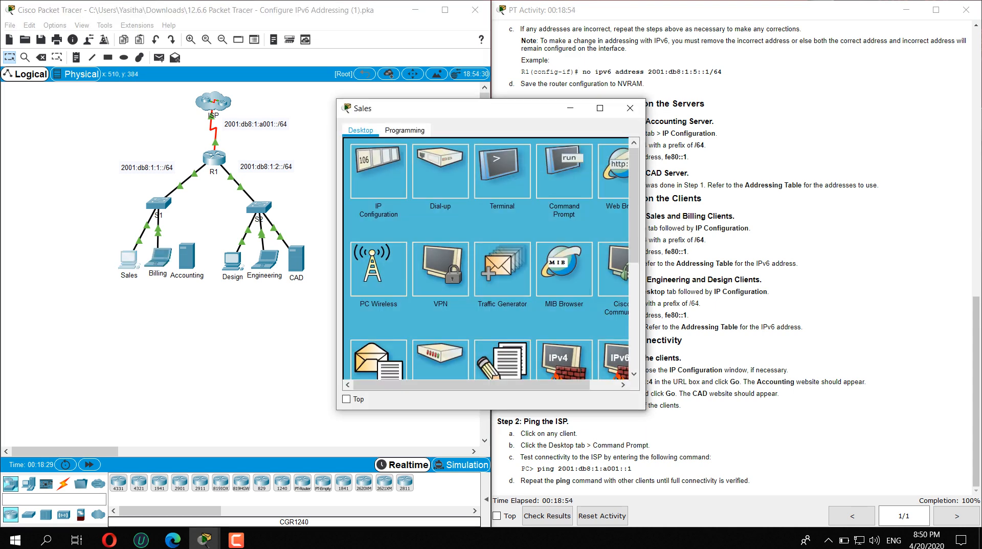
{"action": "left_click", "coordinate": [614, 171]}
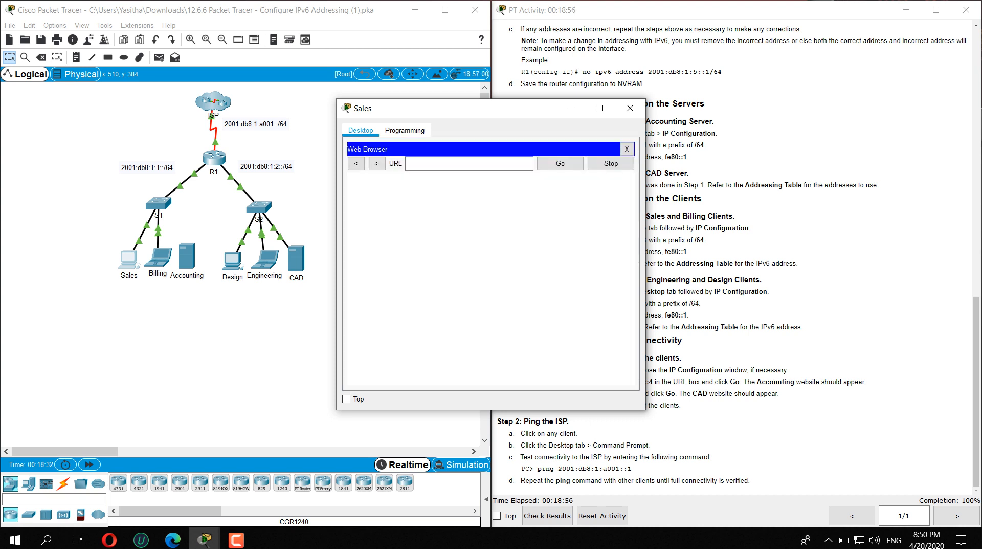
{"action": "left_click", "coordinate": [421, 164]}
{"action": "type", "text": "2001:db8:1:2::4"}
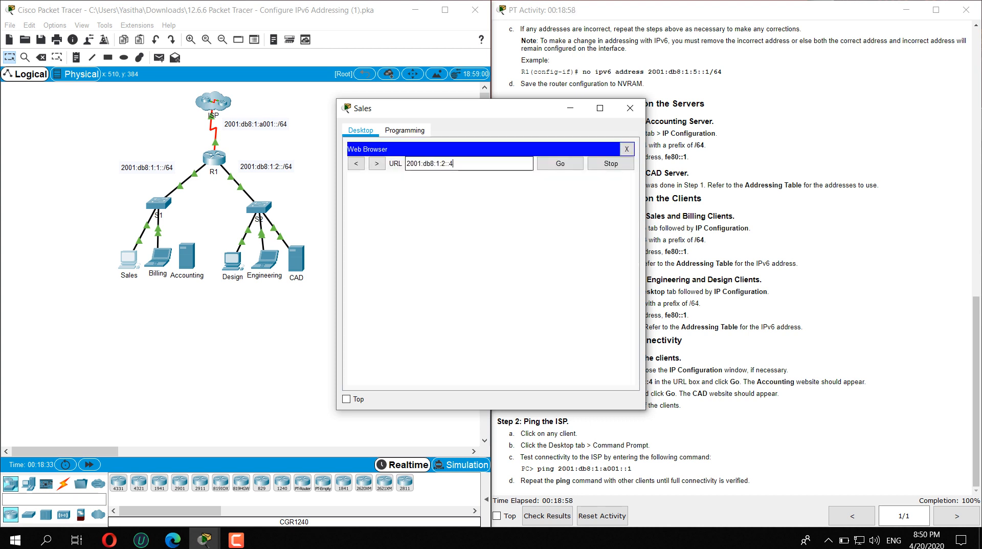
{"action": "key", "text": "Return"}
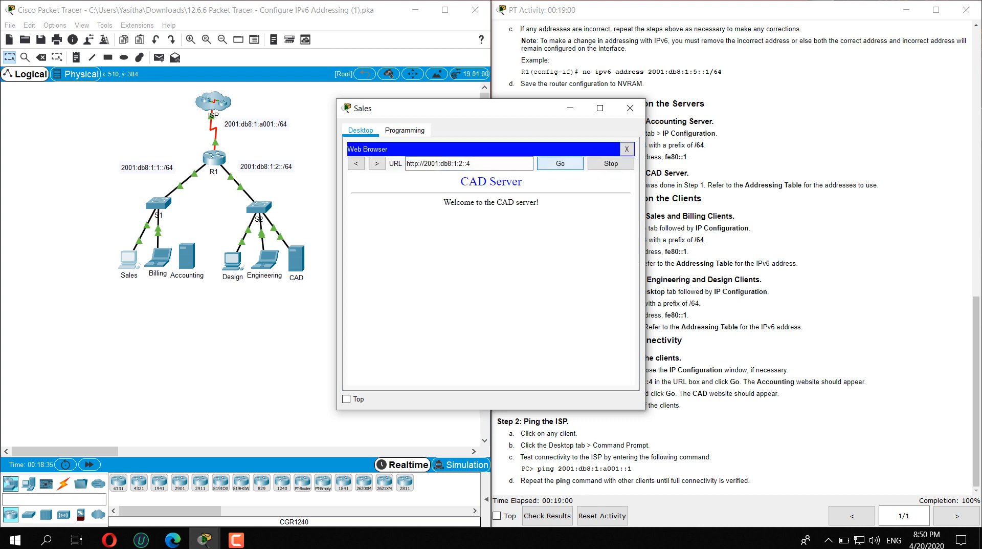
{"action": "left_click", "coordinate": [630, 108]}
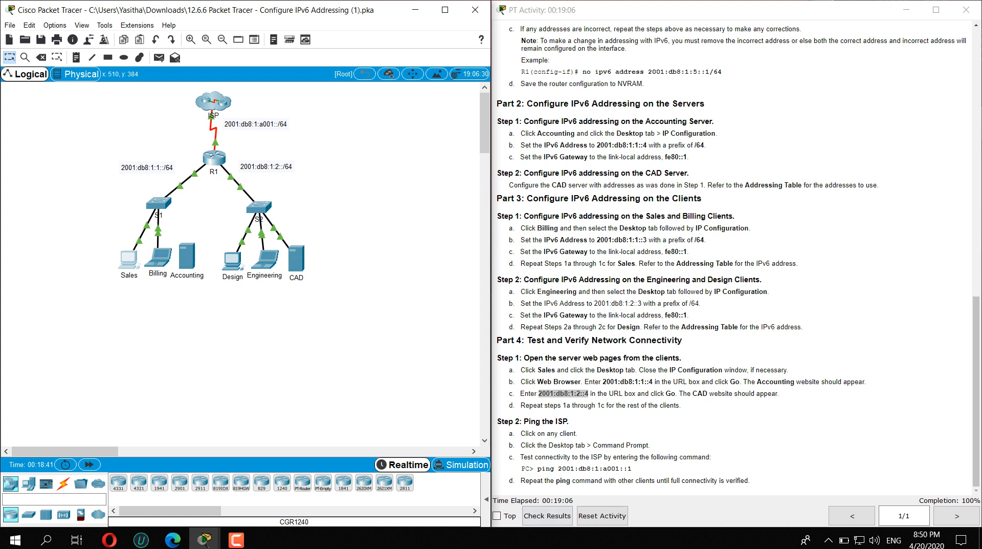
Check the activity results and review the full list of assessment items for all devices
{"action": "left_click", "coordinate": [547, 515]}
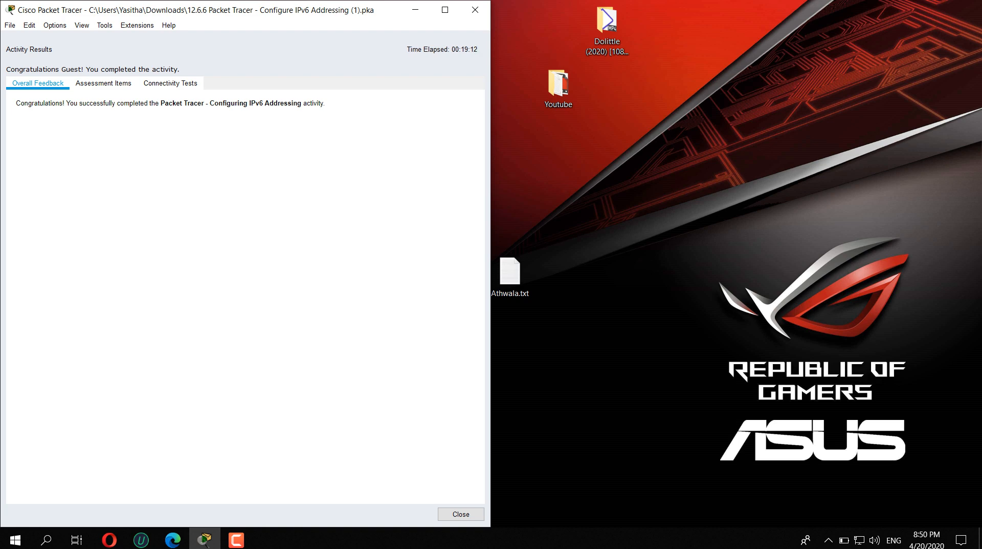
{"action": "left_click", "coordinate": [103, 83]}
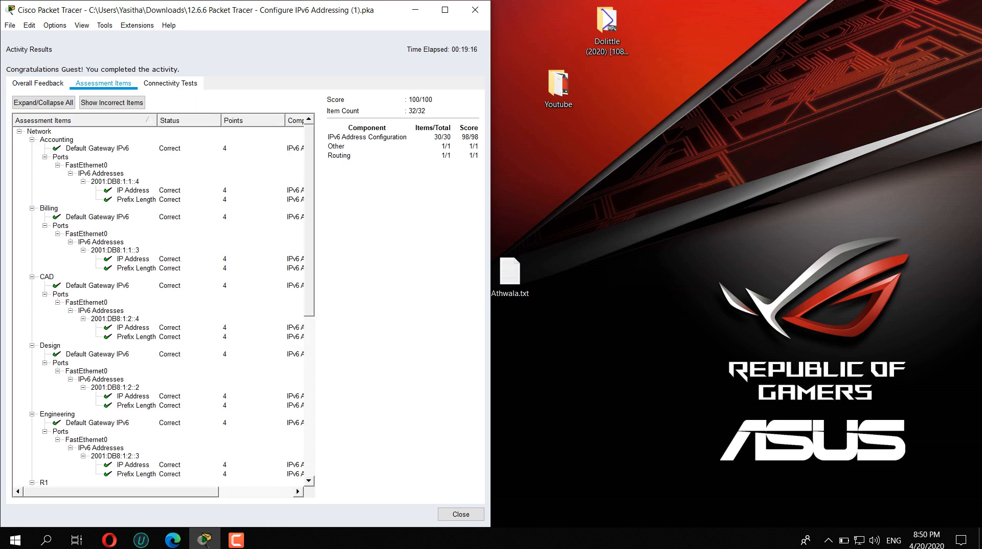
{"action": "scroll", "coordinate": [164, 307], "scroll_direction": "down", "scroll_amount": 5}
{"action": "scroll", "coordinate": [164, 307], "scroll_direction": "up", "scroll_amount": 5}
{"action": "scroll", "coordinate": [164, 307], "scroll_direction": "down", "scroll_amount": 11}
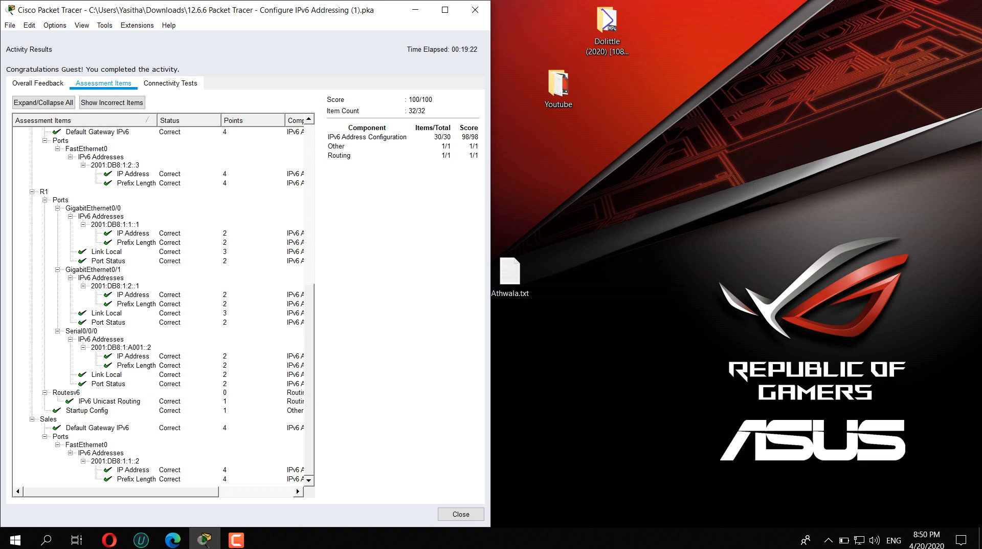
{"action": "scroll", "coordinate": [164, 307], "scroll_direction": "up", "scroll_amount": 11}
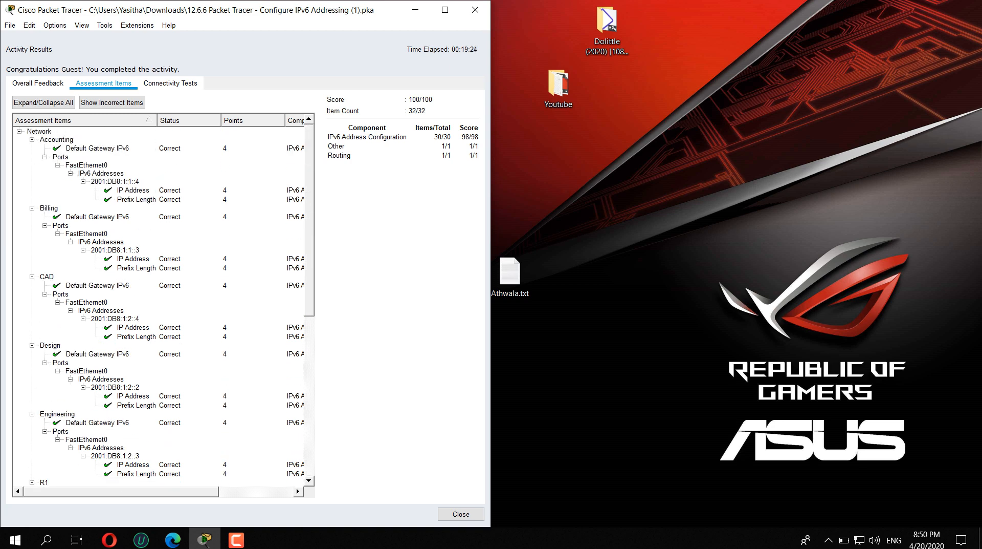
Switch to Opera to view the NetAcad download page of the 12.6.6 Configure IPv6 Addressing activity, and return to the activity results
{"action": "left_click", "coordinate": [205, 538]}
{"action": "left_click", "coordinate": [205, 538]}
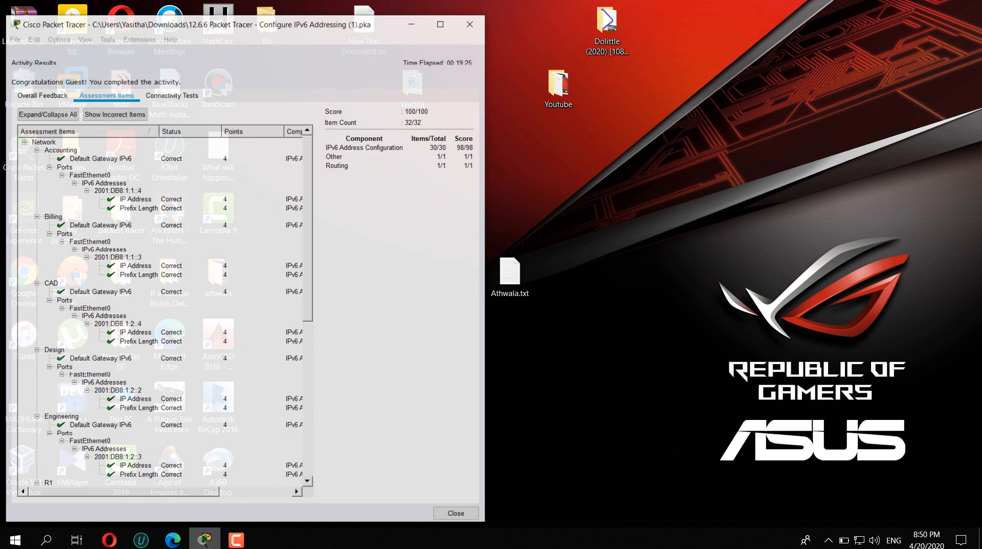
{"action": "left_click", "coordinate": [110, 539]}
{"action": "left_click", "coordinate": [110, 539]}
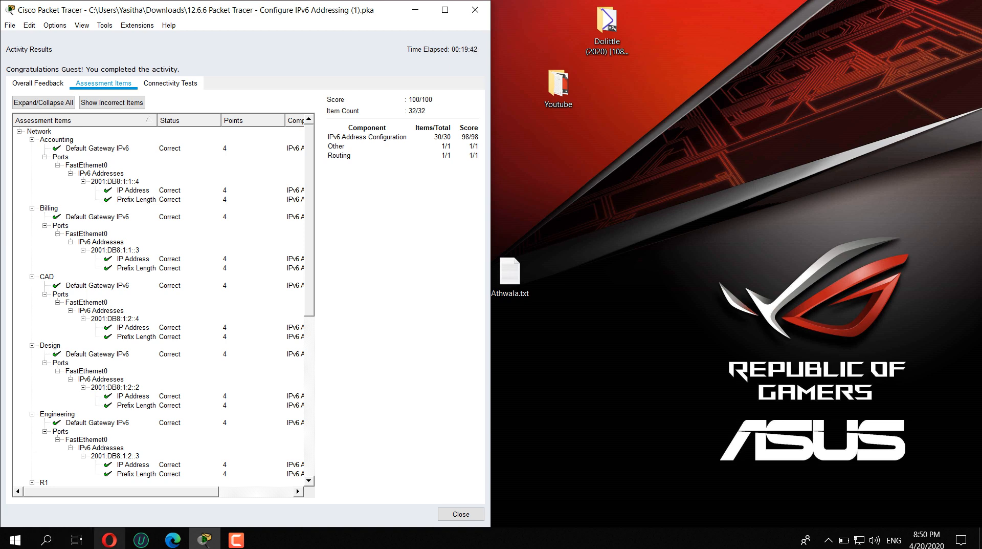
{"action": "left_click", "coordinate": [109, 539]}
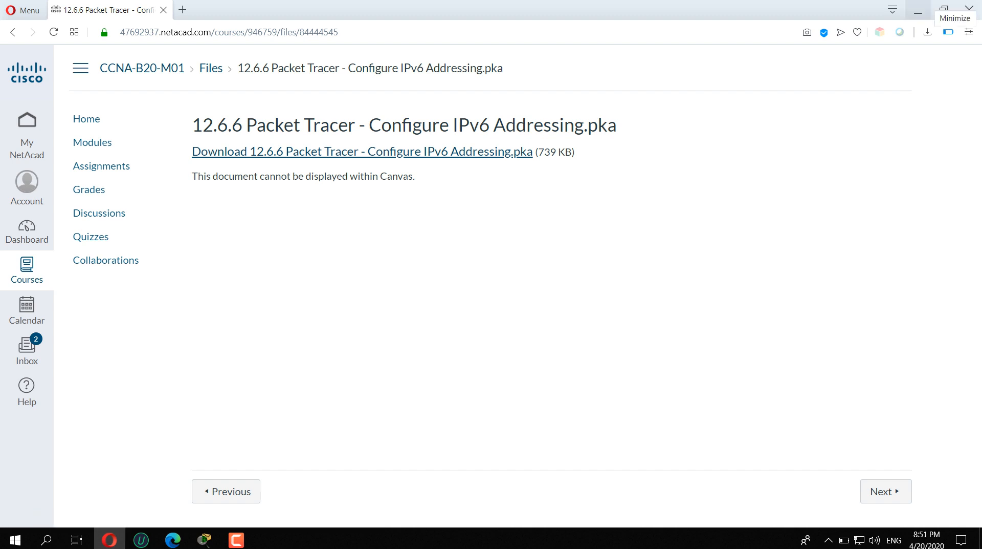
{"action": "left_click", "coordinate": [918, 11]}
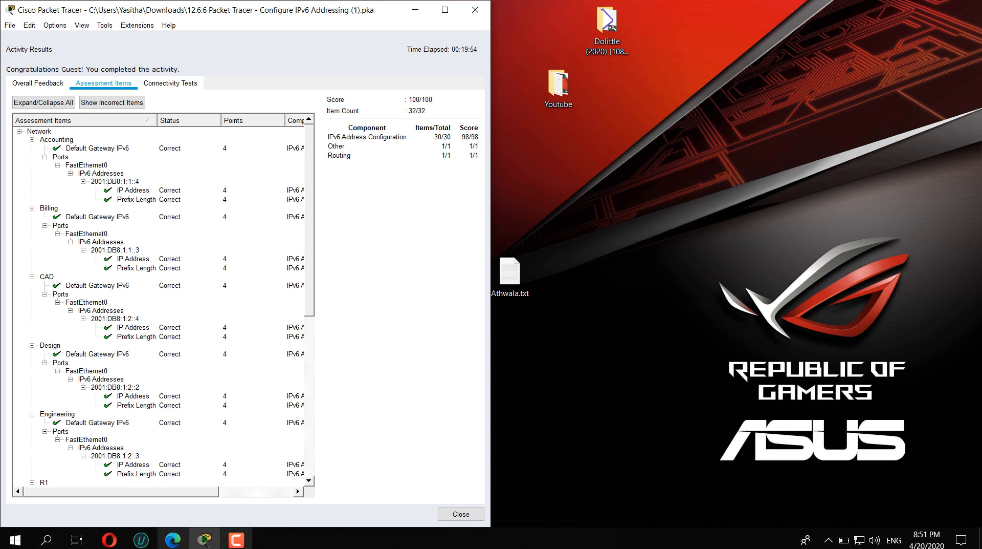
{"action": "left_click", "coordinate": [236, 539]}
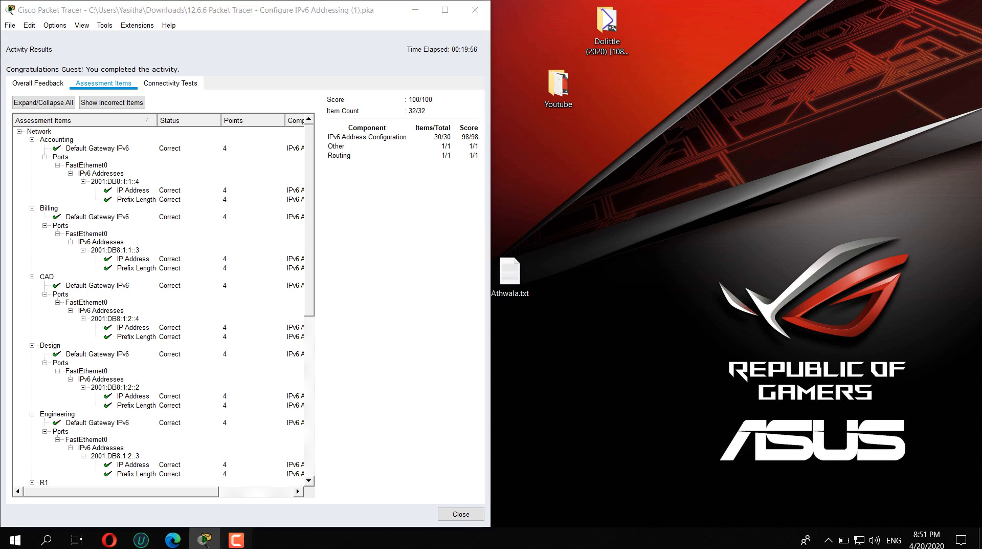